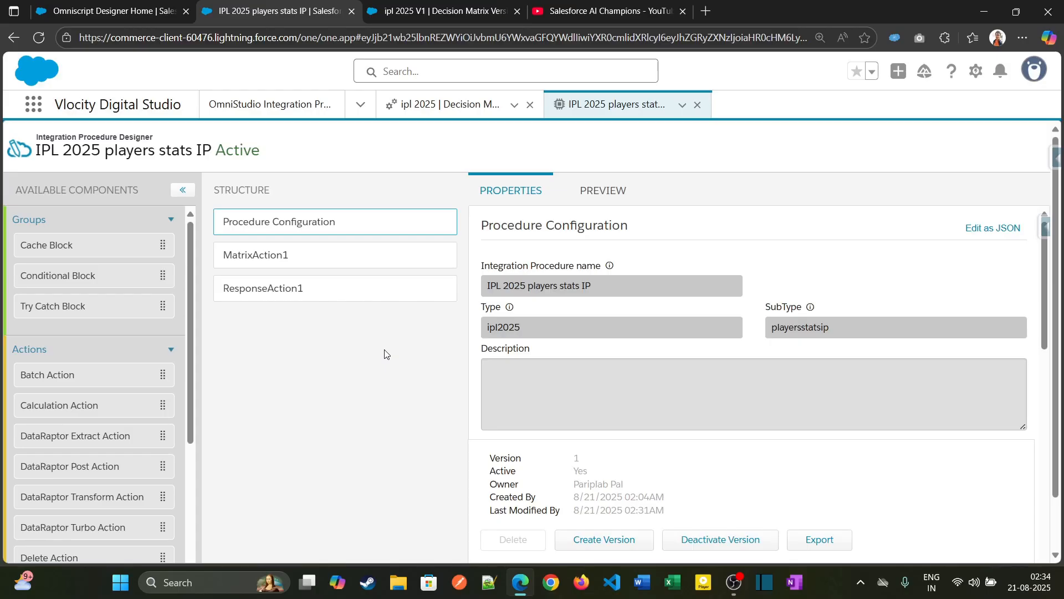
- Review the ipl 2025 V1 decision matrix, examining its header details, player input column and output statistics columns
key(ctrl+Tab)
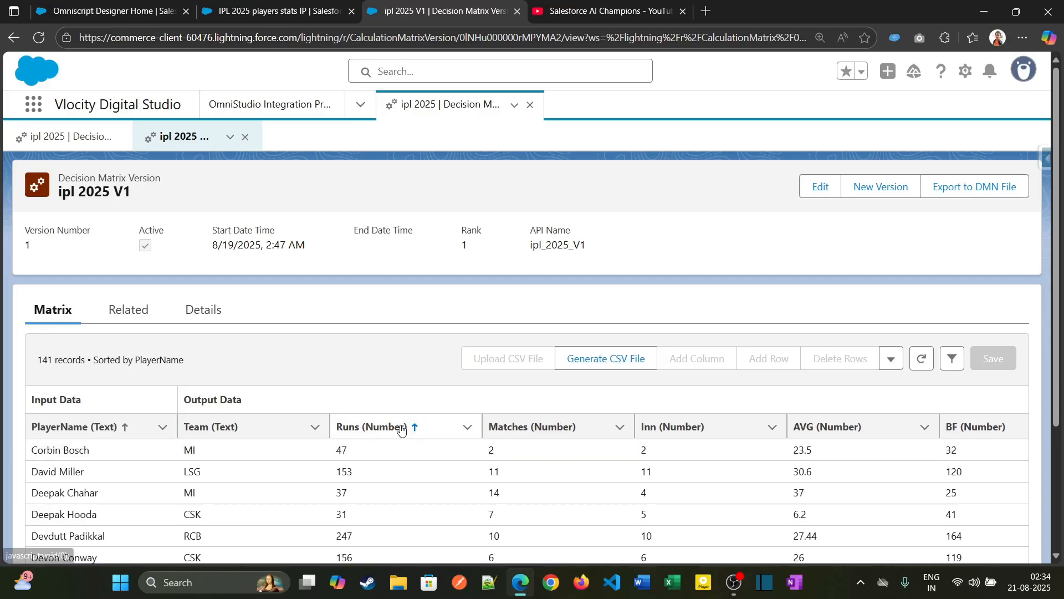
click(450, 418)
scroll(180, 413, down, 3)
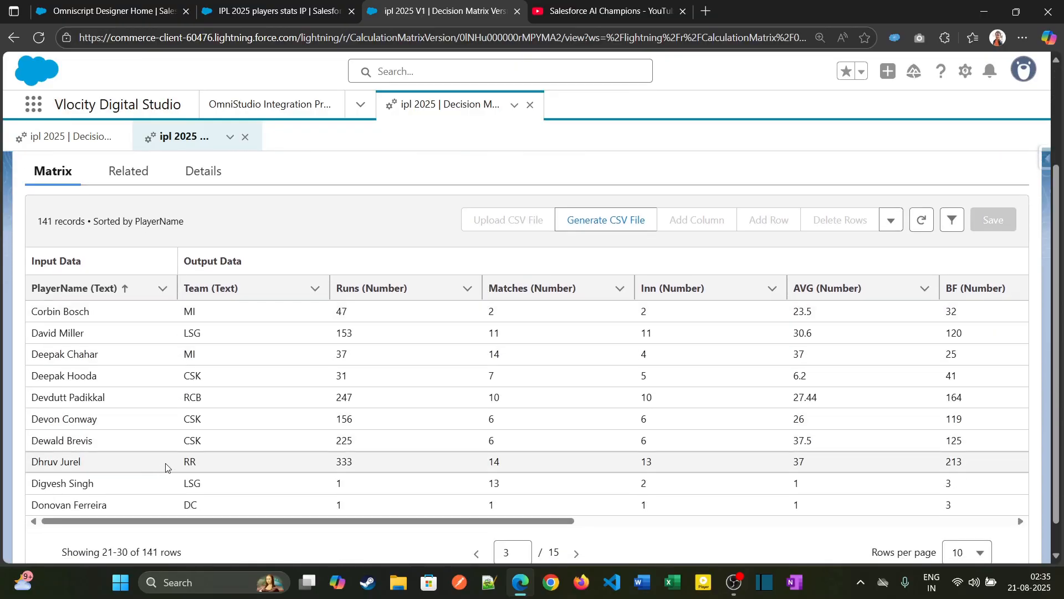
scroll(193, 436, up, 2)
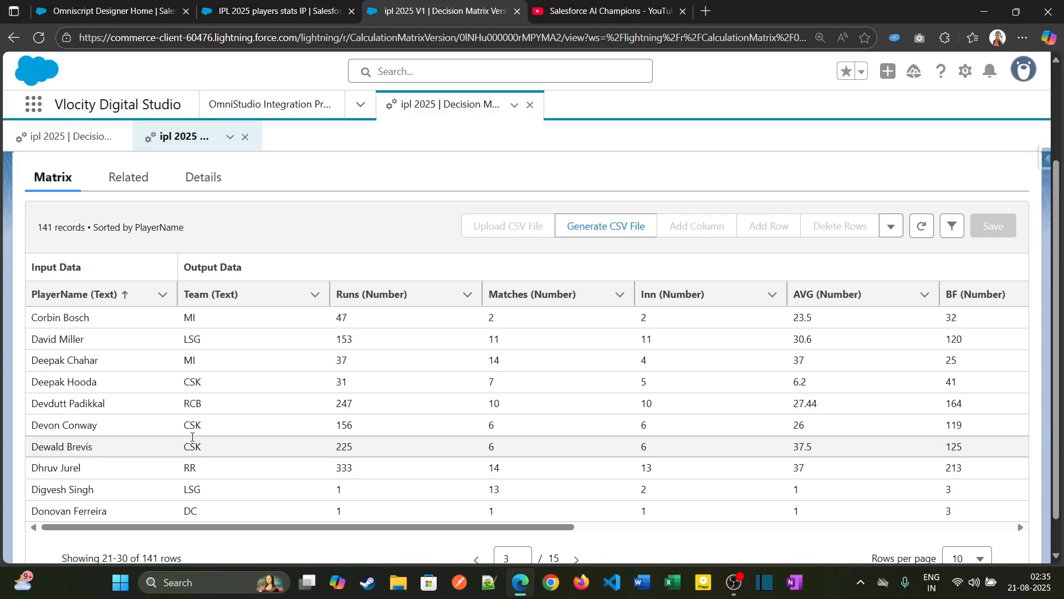
scroll(192, 437, up, 3)
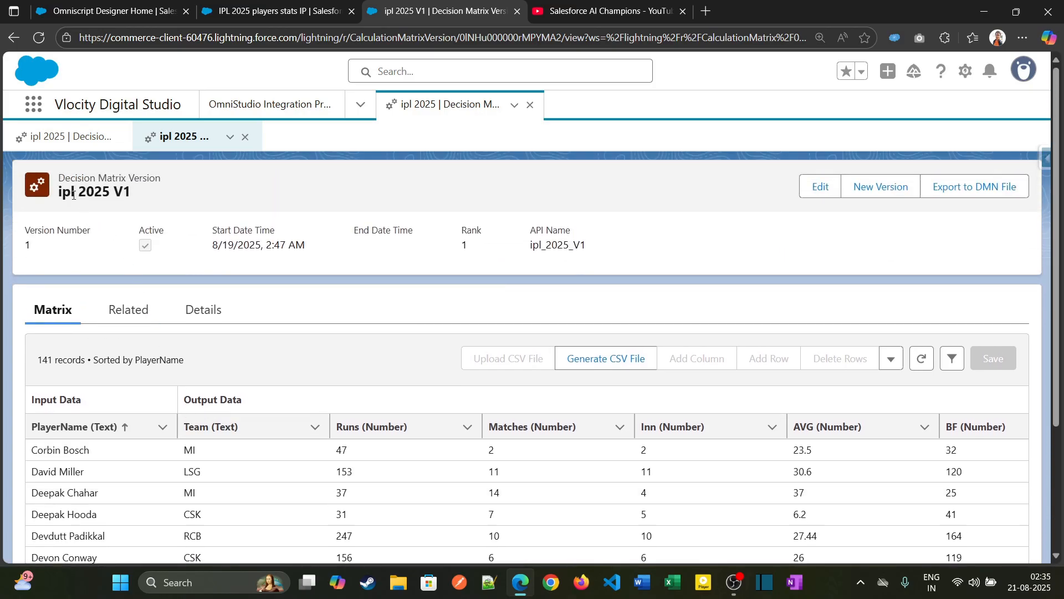
scroll(221, 373, down, 4)
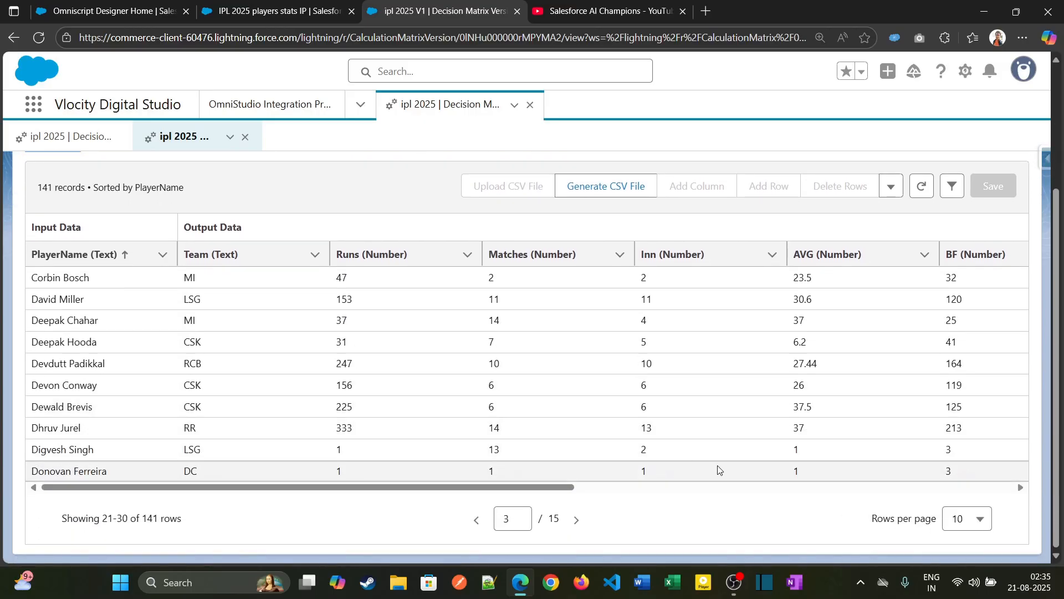
- Show 30 rows per page in the decision matrix table and look over the player records
click(945, 520)
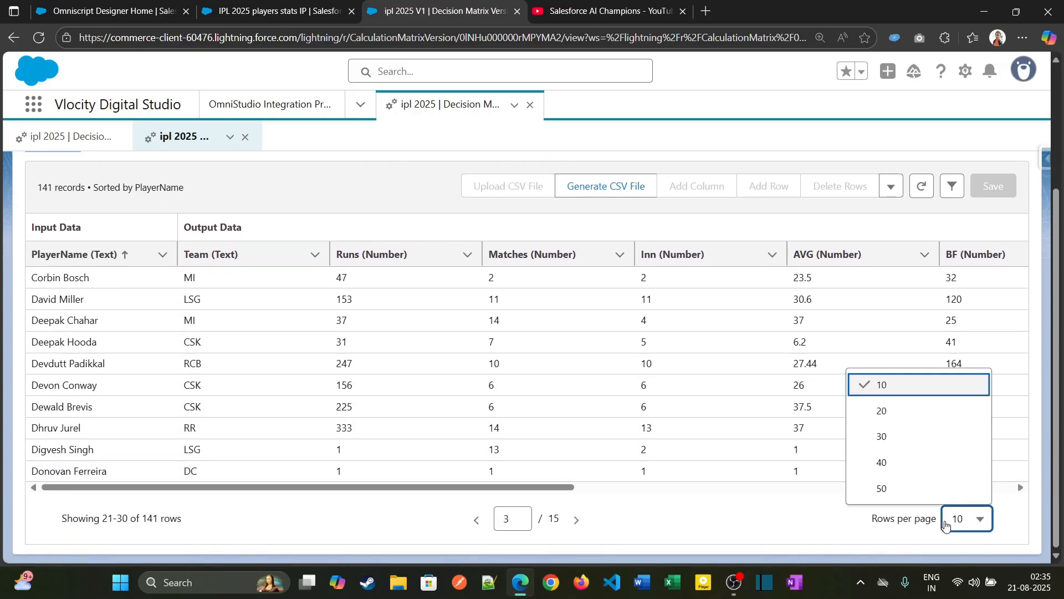
click(927, 436)
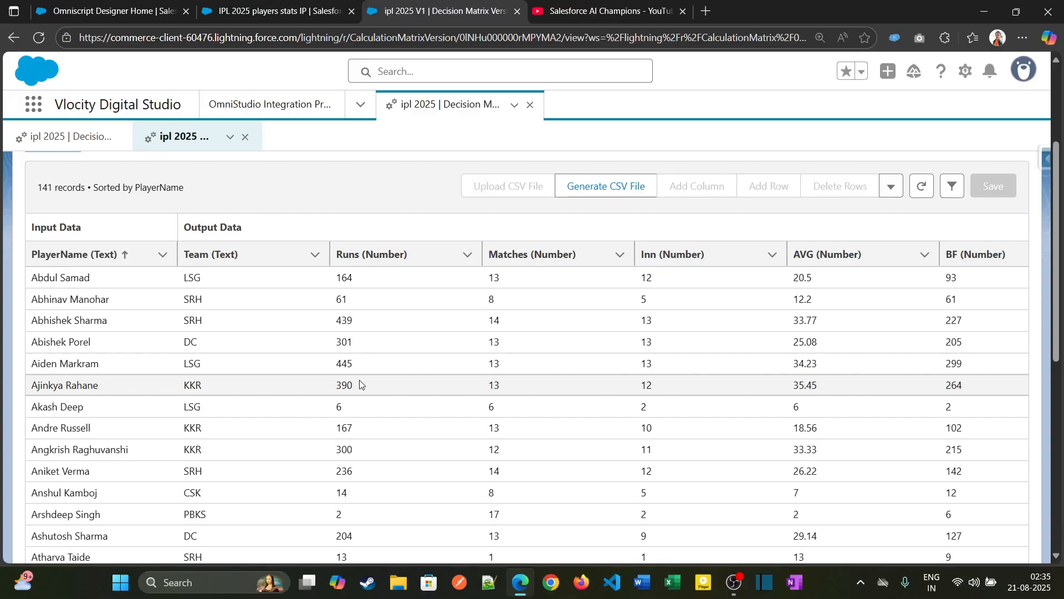
scroll(324, 384, up, 3)
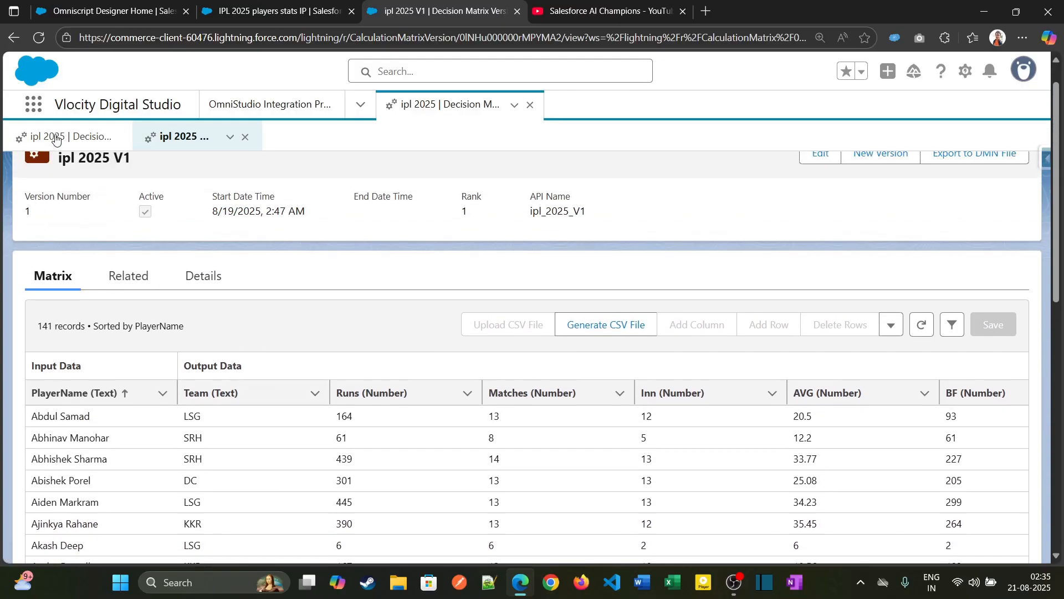
- Examine MatrixAction1 in the IPL 2025 players stats IP integration procedure, checking its PlayerName input parameter and matrix name
click(55, 138)
click(282, 12)
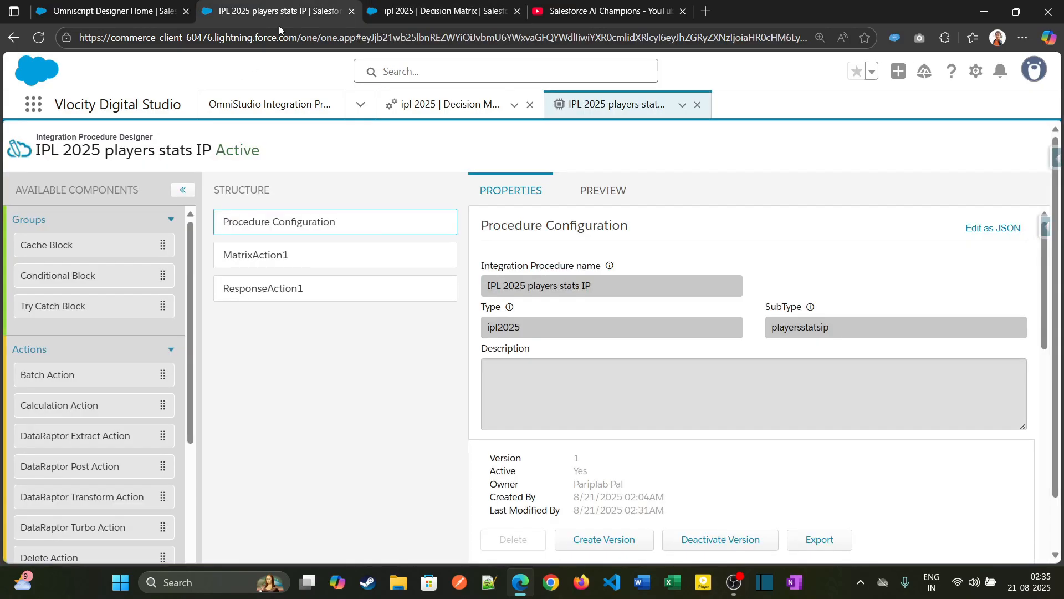
click(350, 256)
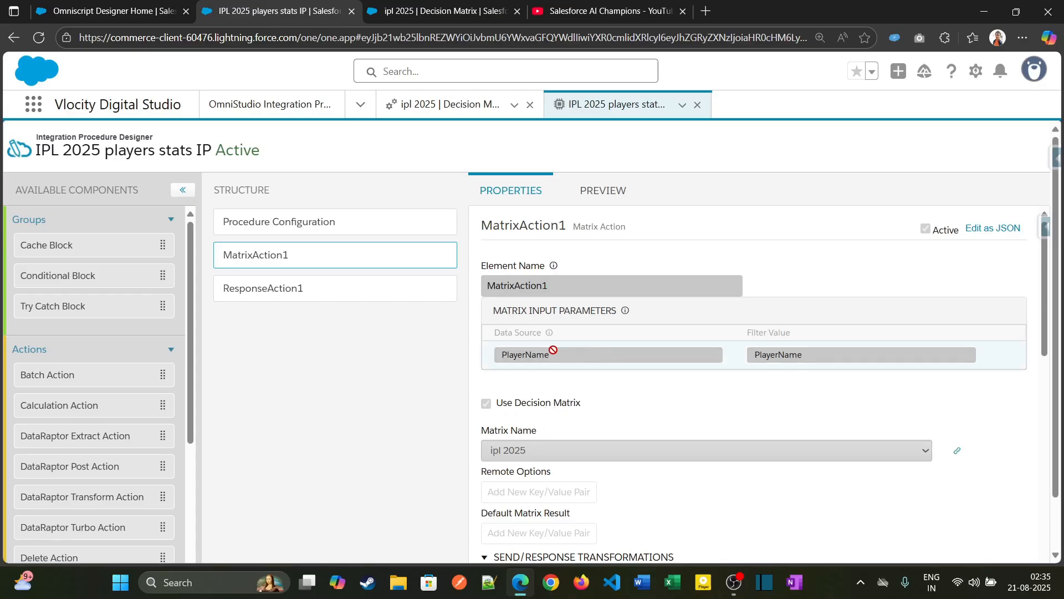
drag(554, 355, 752, 361)
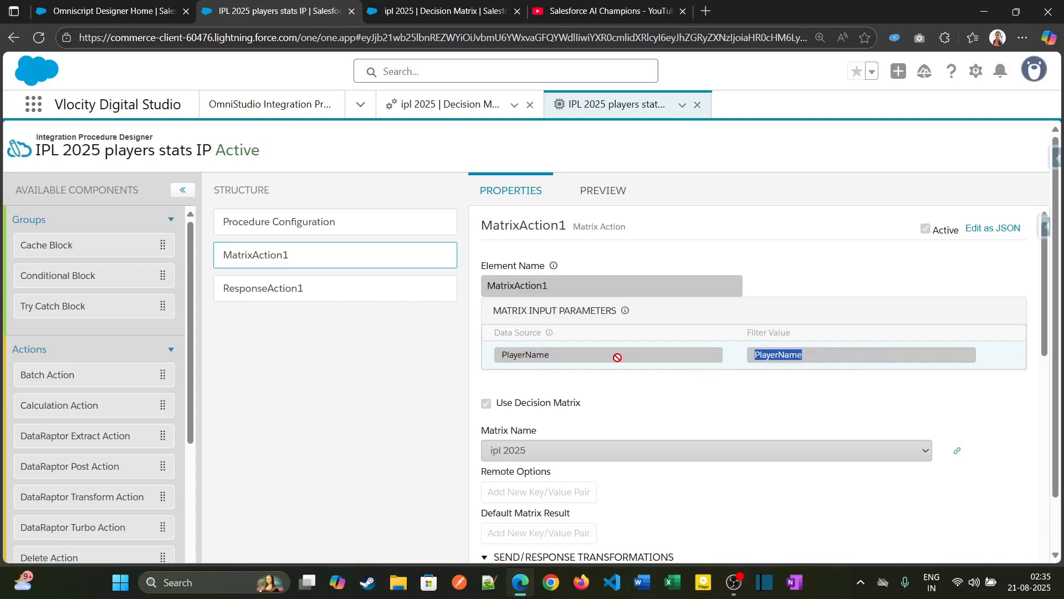
drag(555, 358, 499, 357)
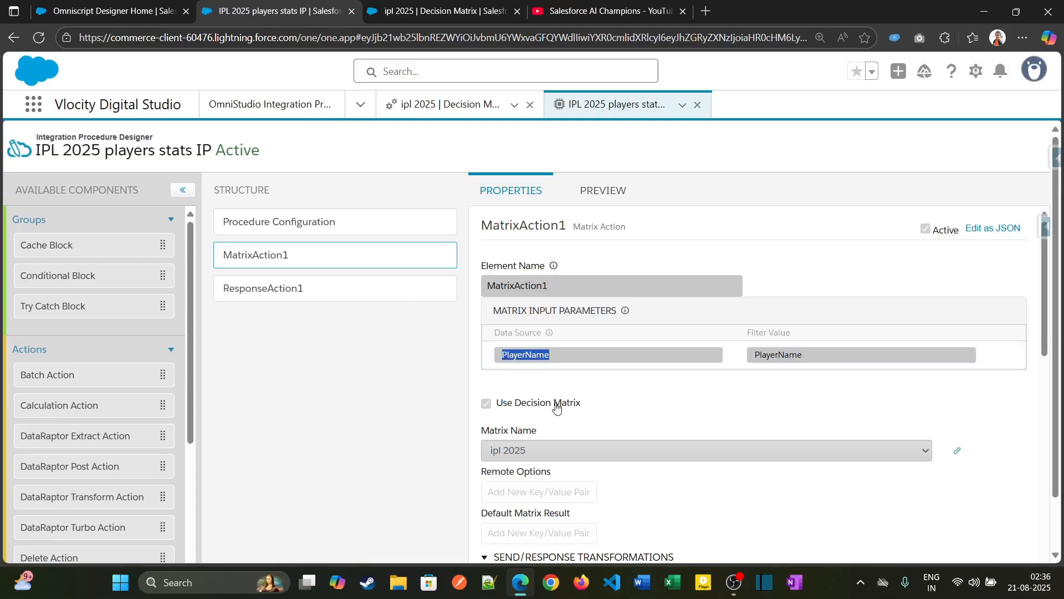
scroll(557, 409, down, 2)
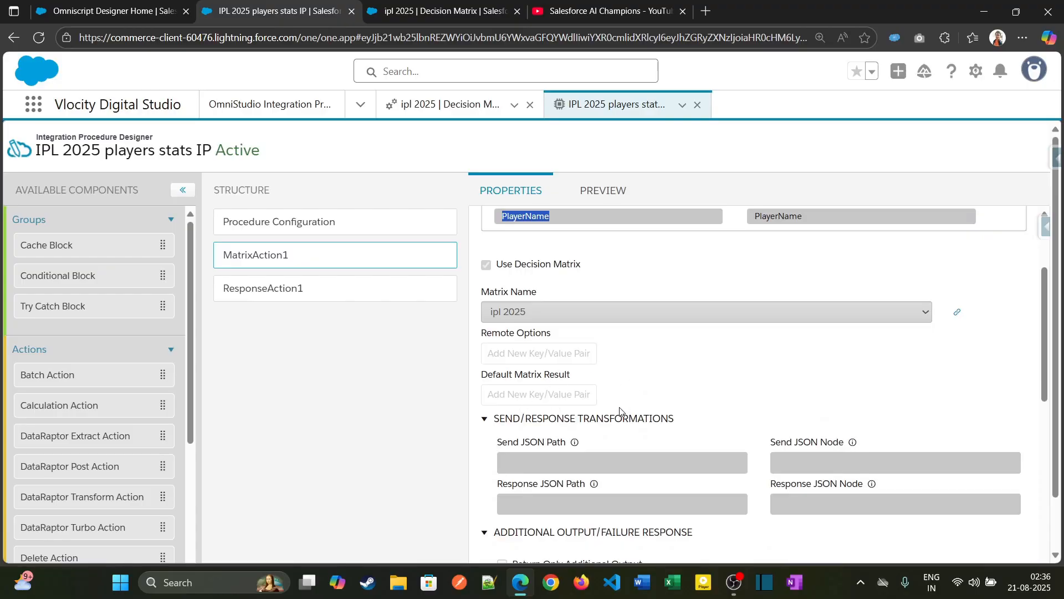
- Preview the integration procedure with PlayerName set to K L Rahul, execute it and inspect the returned player data
click(610, 197)
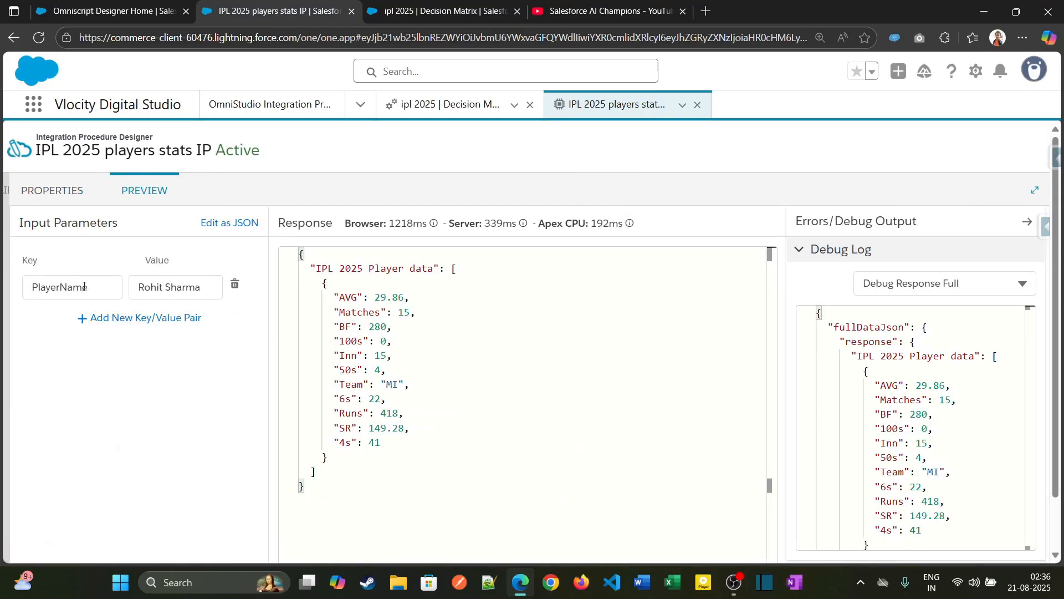
drag(84, 286, 32, 290)
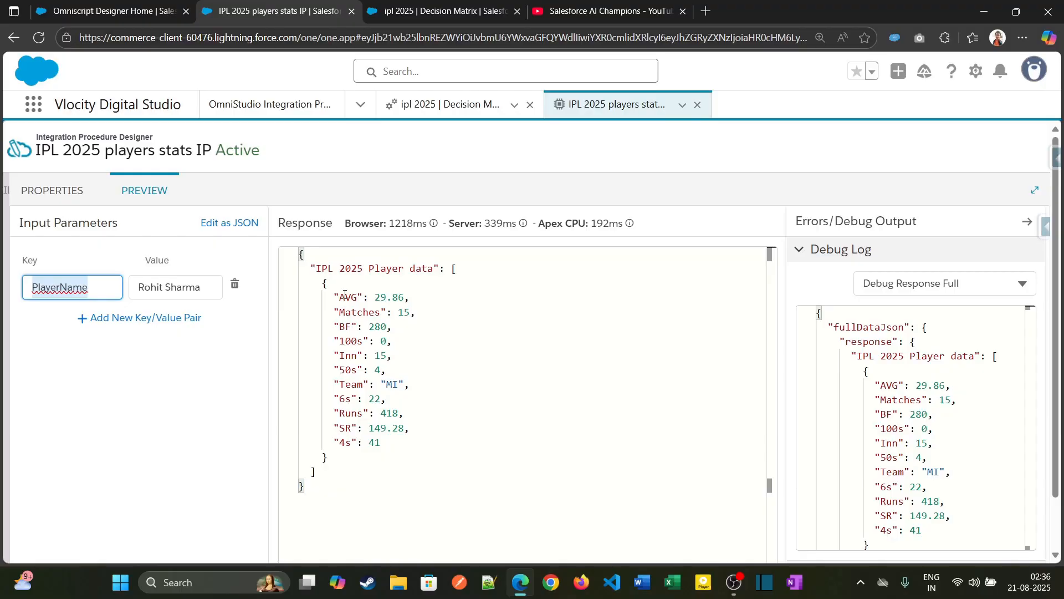
double_click(199, 288)
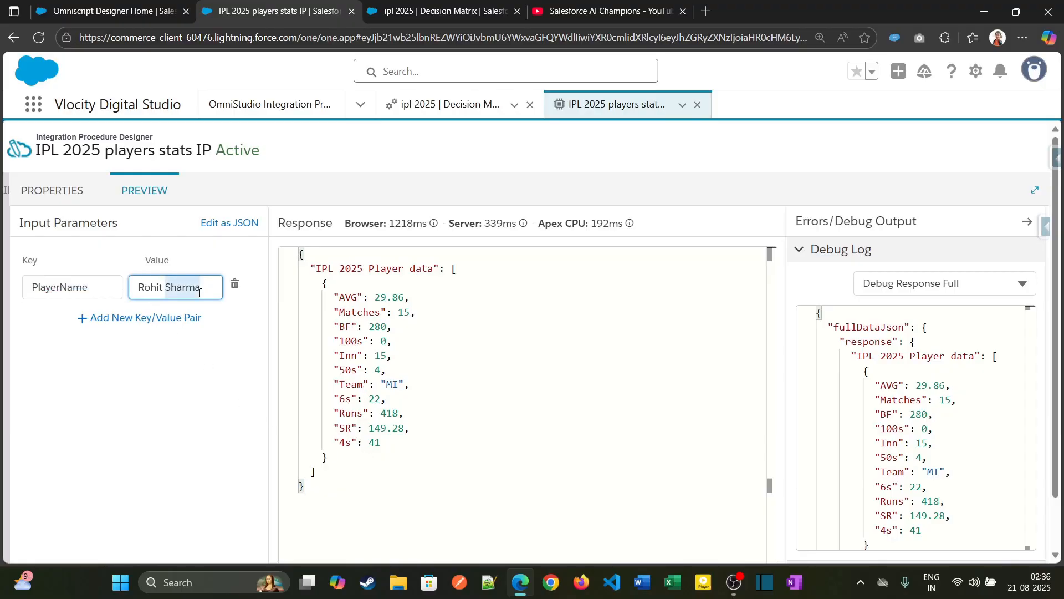
key(ctrl+a)
key(BackSpace)
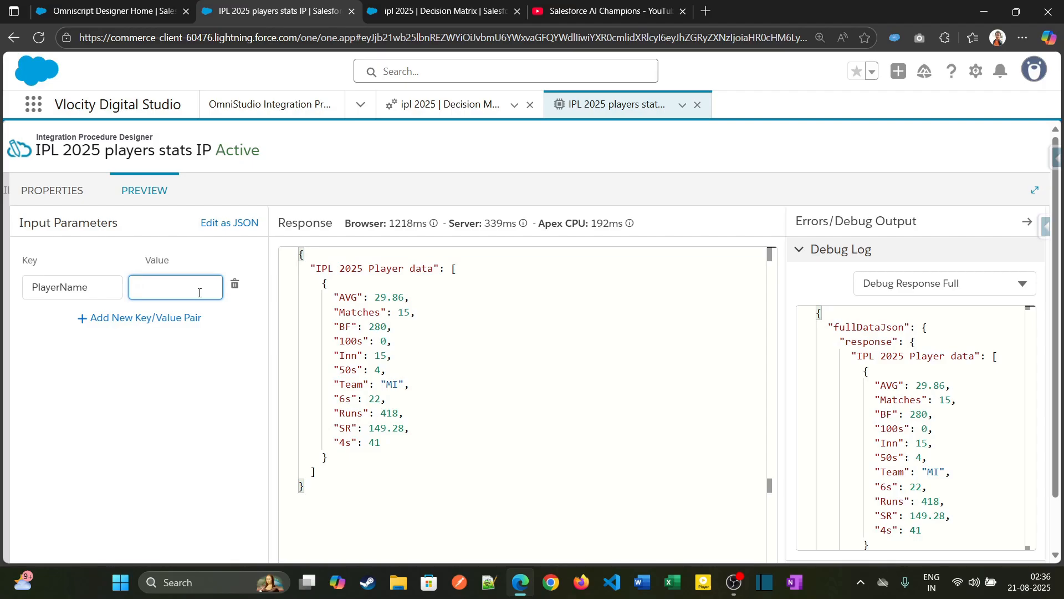
text(K L Rahul)
scroll(199, 292, down, 1)
click(227, 530)
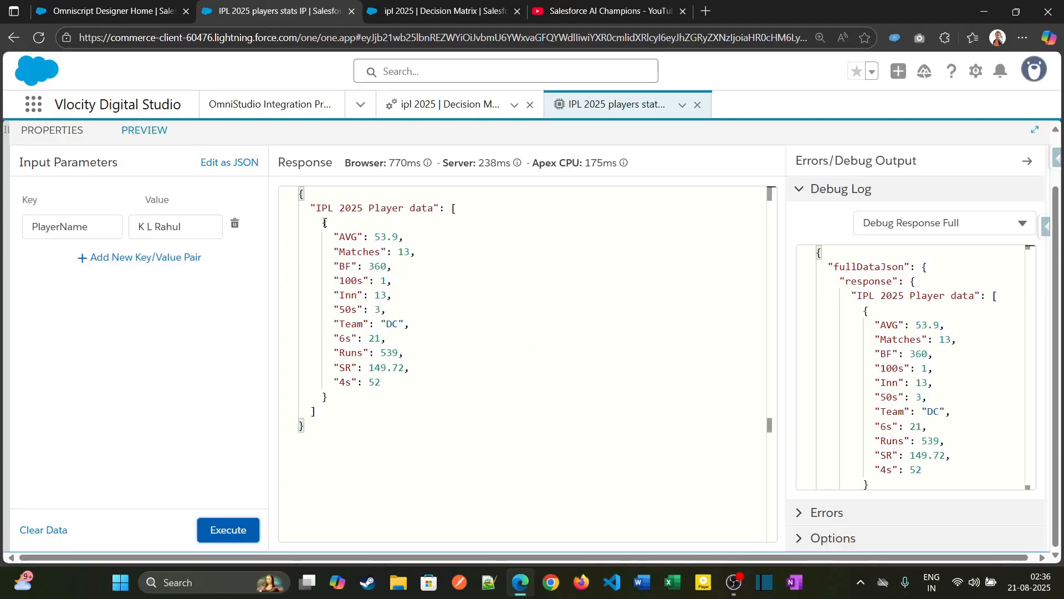
drag(325, 223, 360, 395)
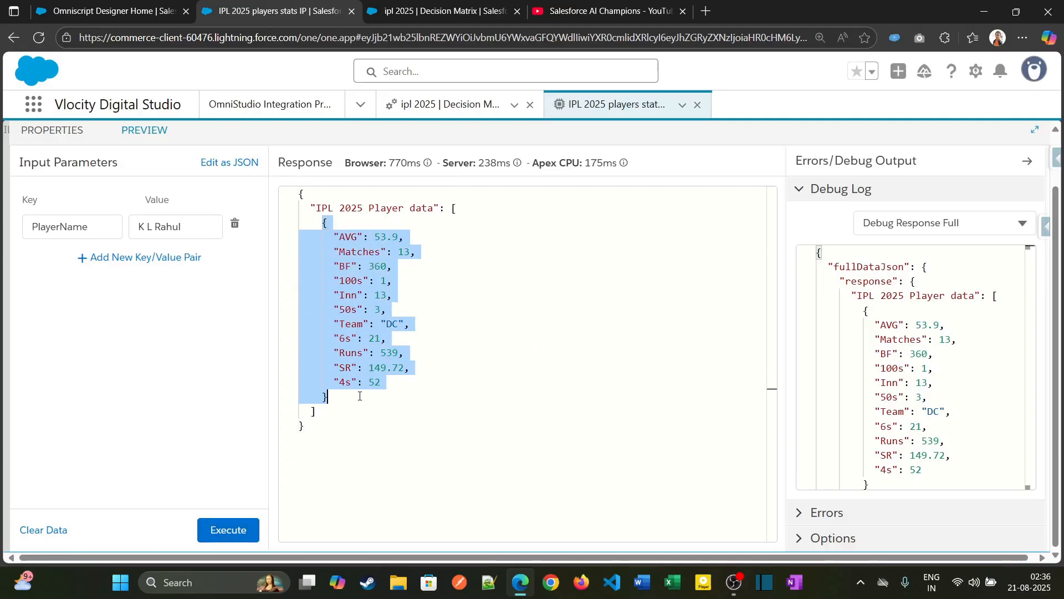
click(417, 324)
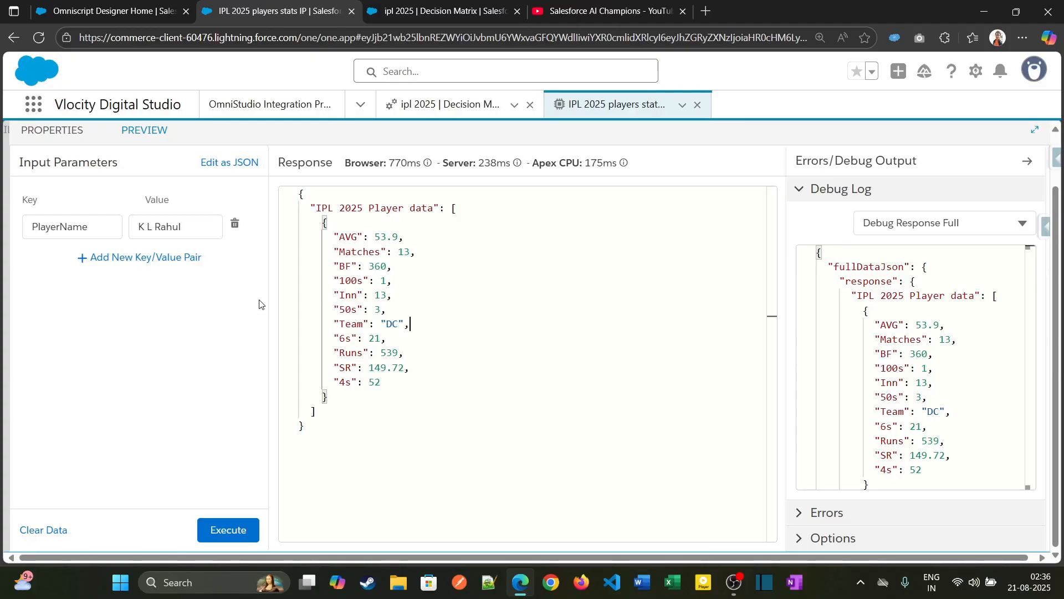
- Return to the integration procedure's properties and view its Procedure Configuration
click(64, 131)
scroll(347, 213, up, 3)
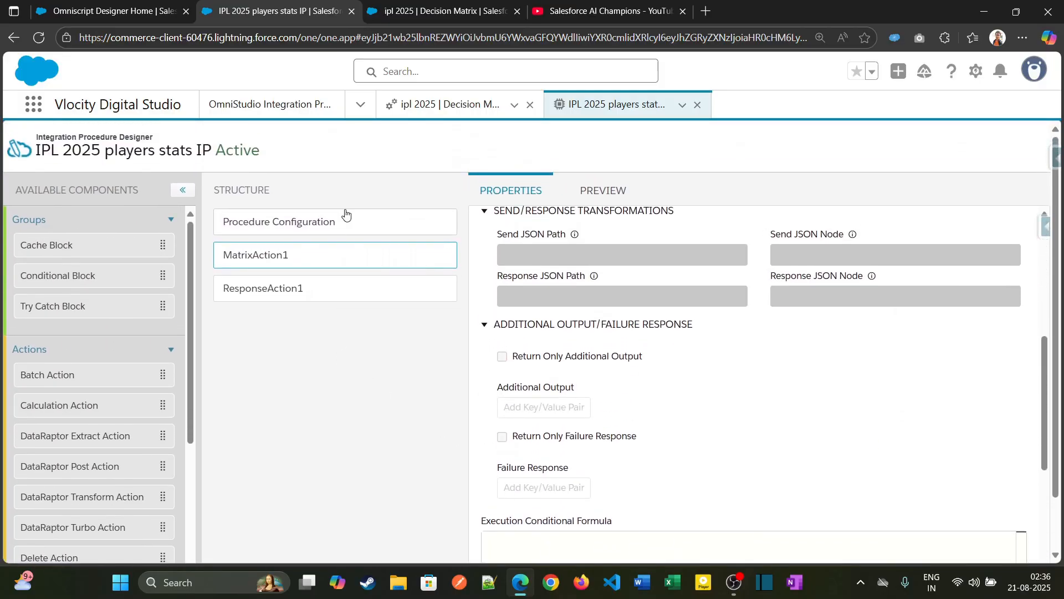
click(343, 220)
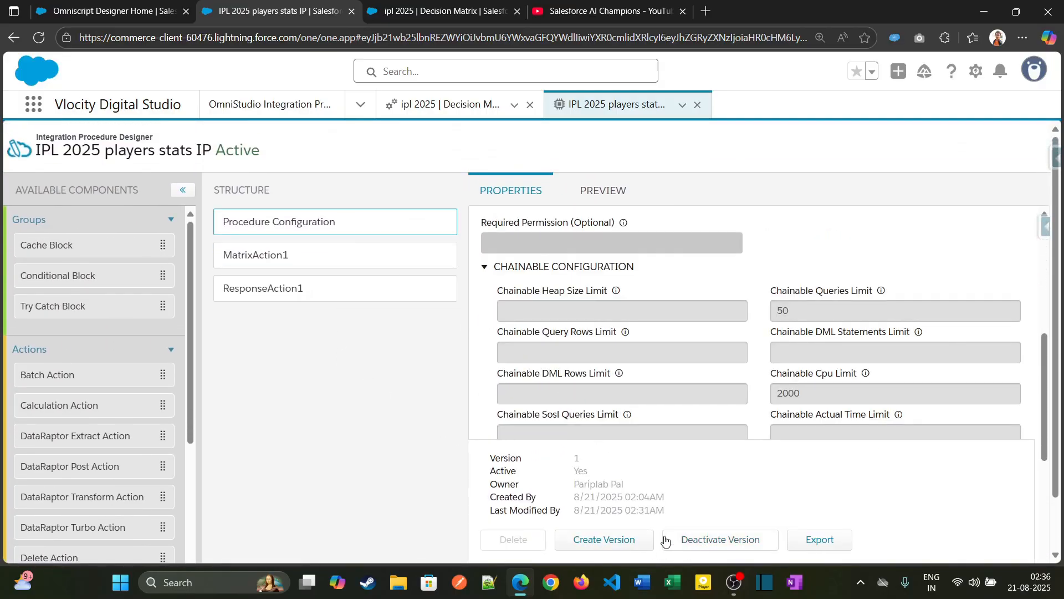
- Start a new OmniScript and name it "Invoke IP from OS" with single spaces between words
click(144, 7)
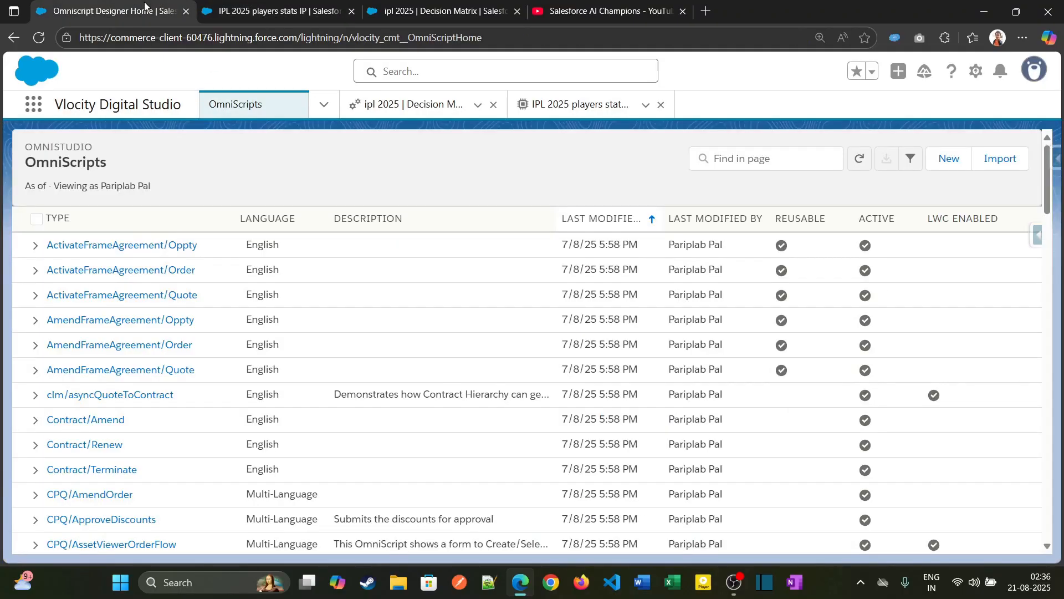
click(946, 159)
click(430, 280)
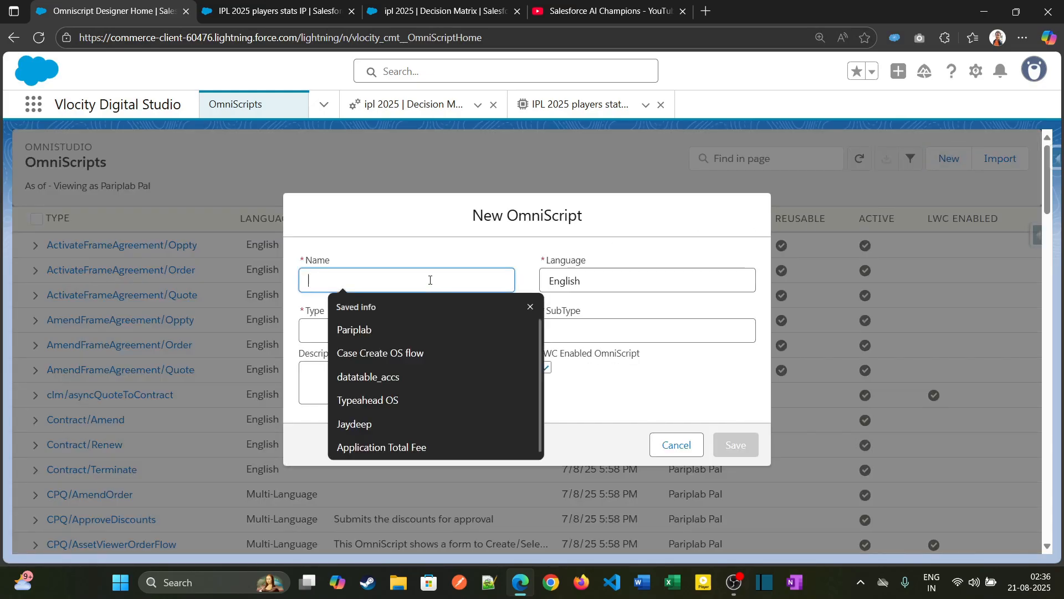
text(Invok)
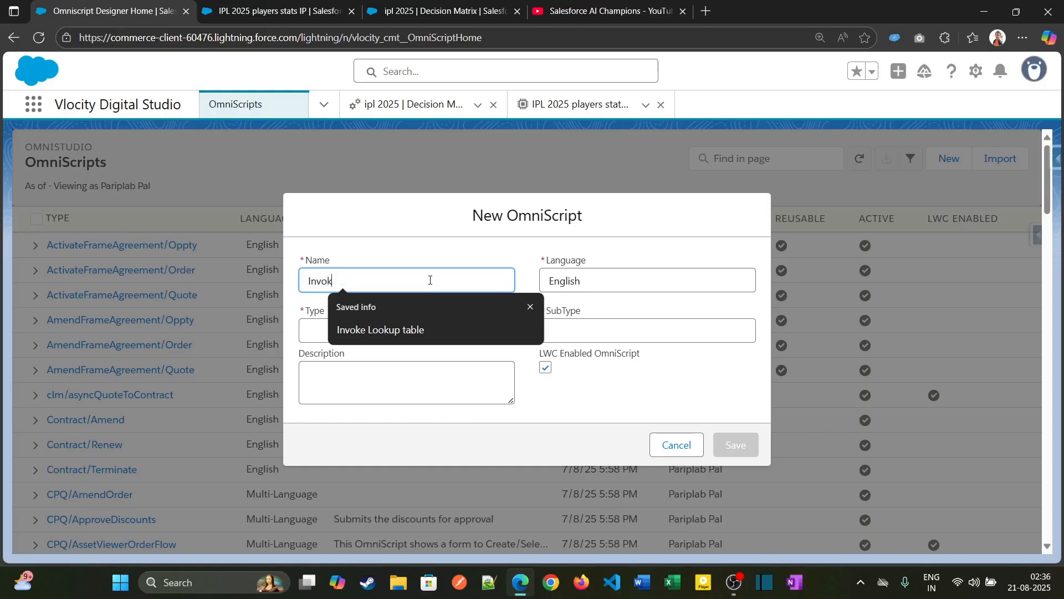
text(e)
key(Down)
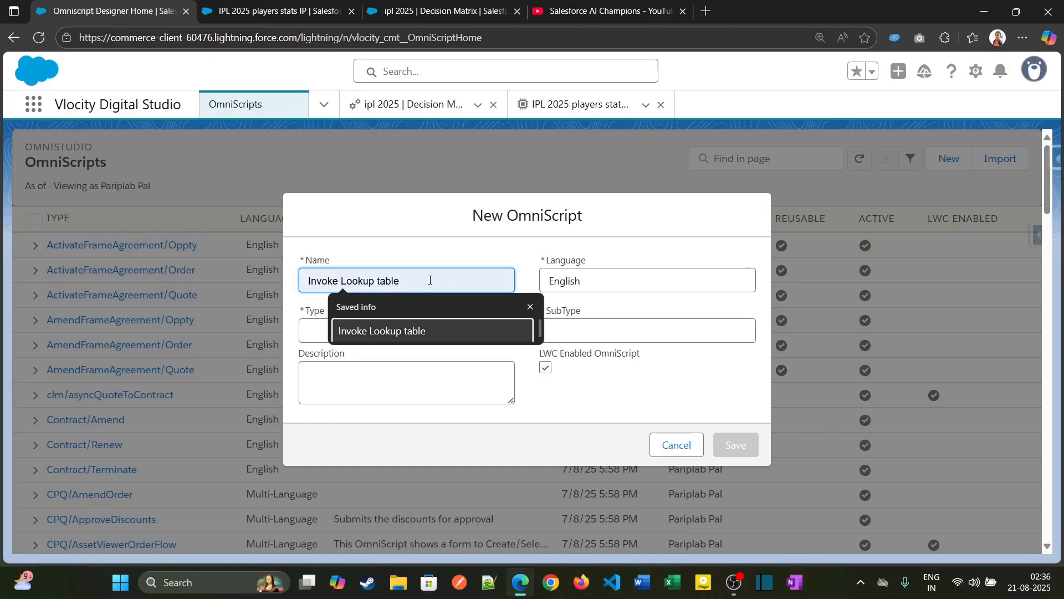
key(Up)
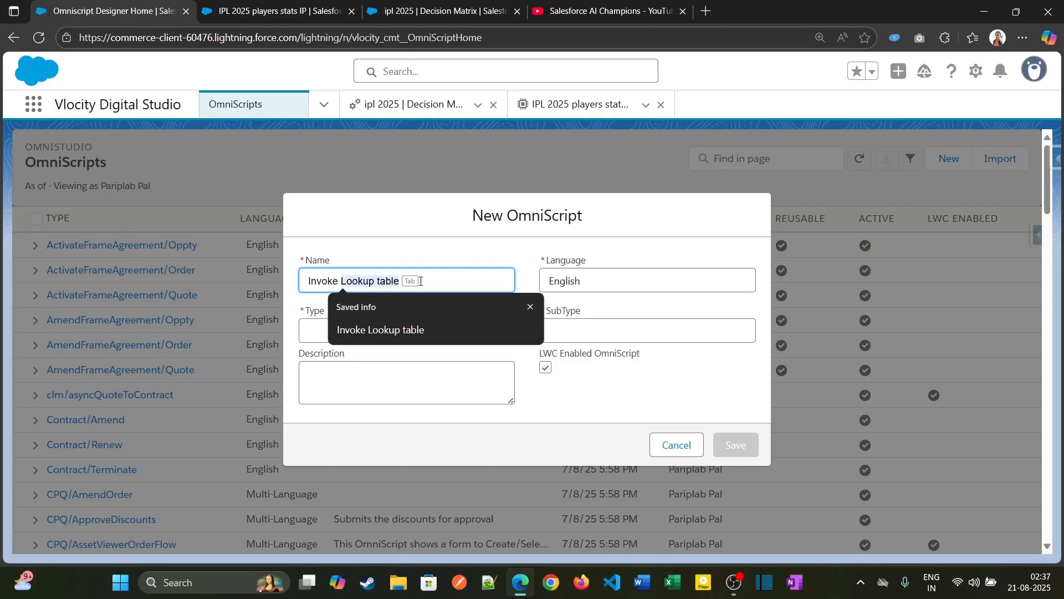
key(Escape)
text(IP )
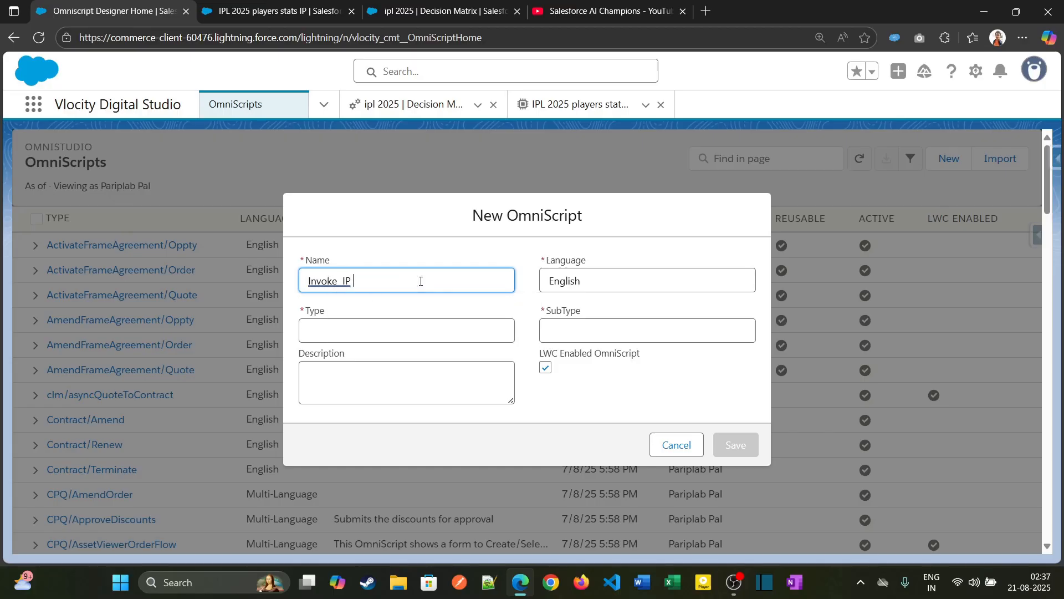
text(from OS)
click(344, 280)
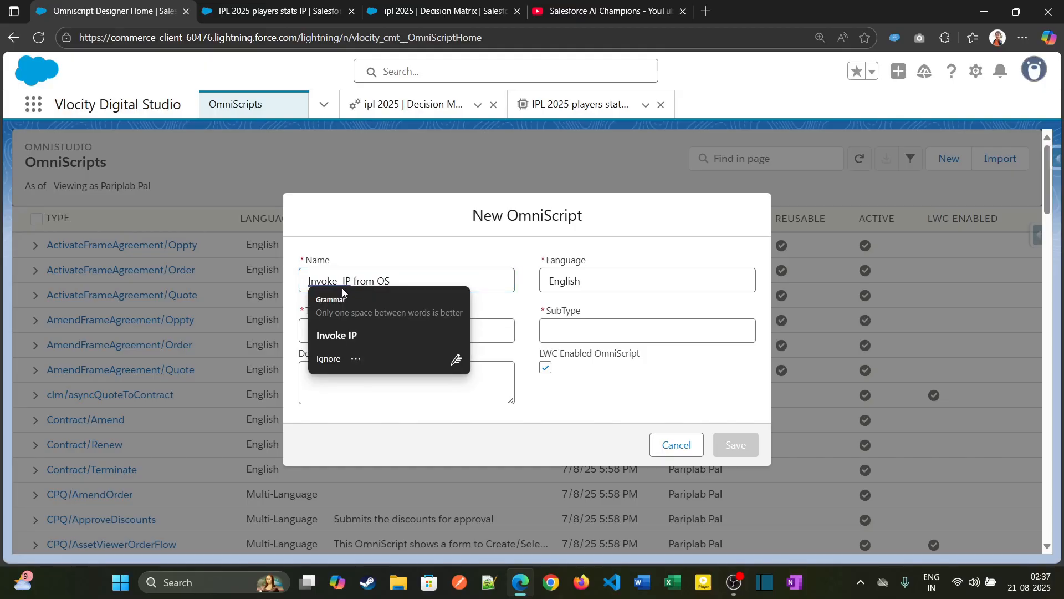
click(336, 334)
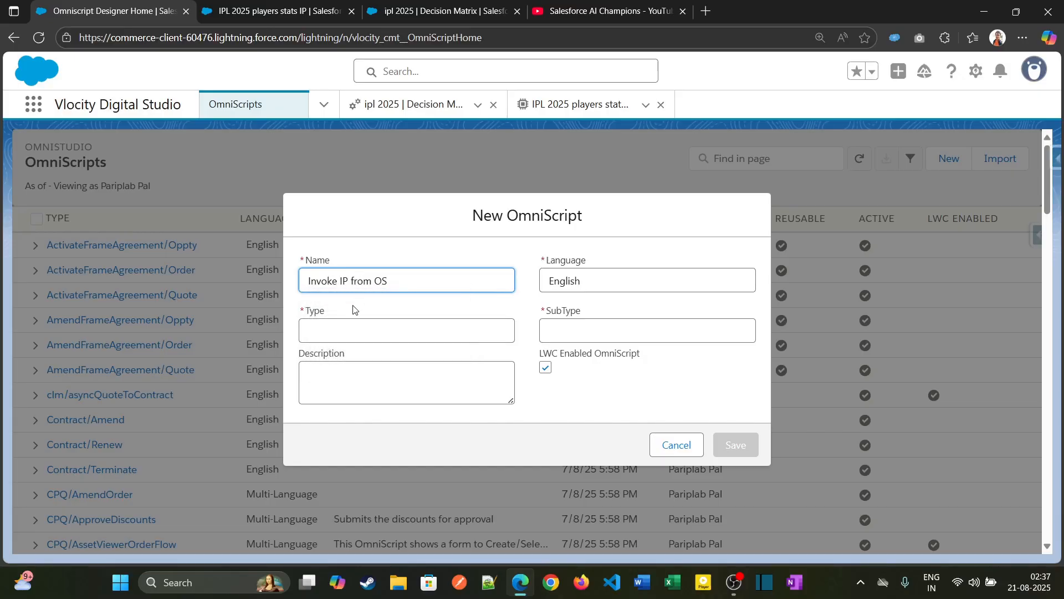
- Set the OmniScript's type to InvokeIp and its subtype to FROMOmniscripts, and save it
click(345, 332)
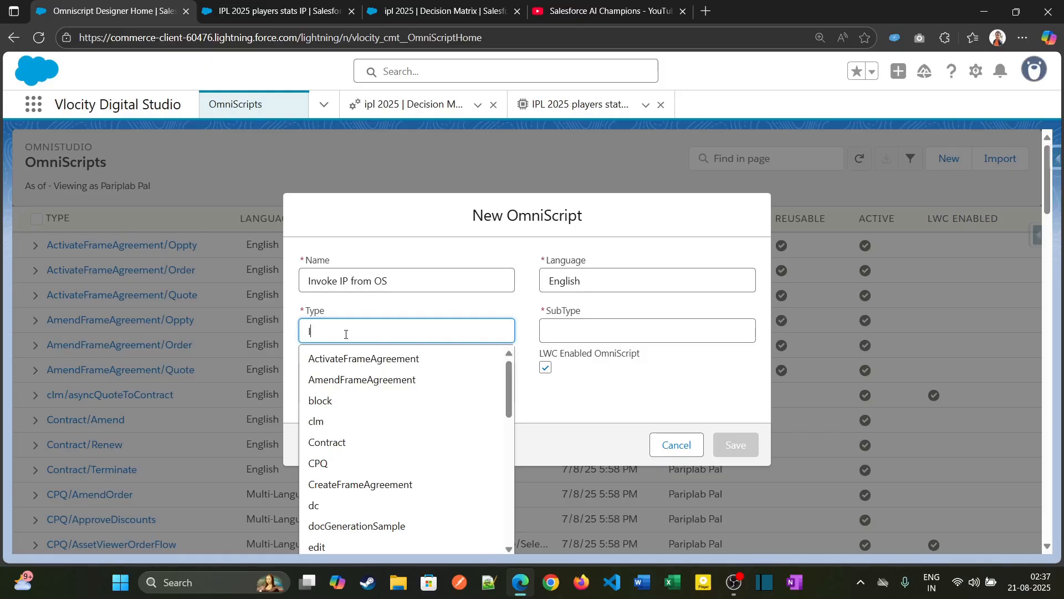
text(nvoke)
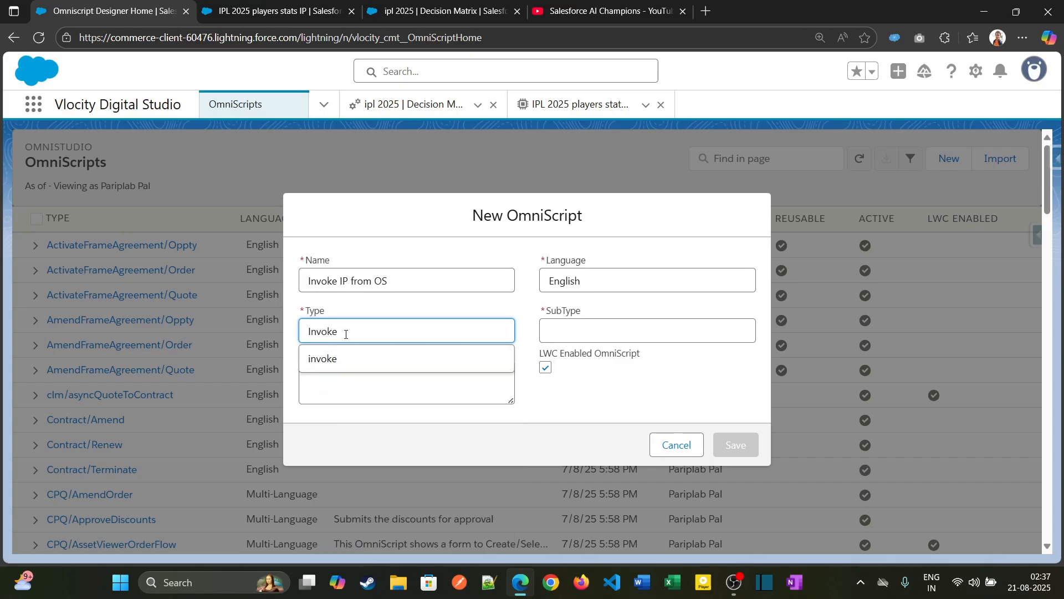
text(Ip)
key(Tab)
text(F)
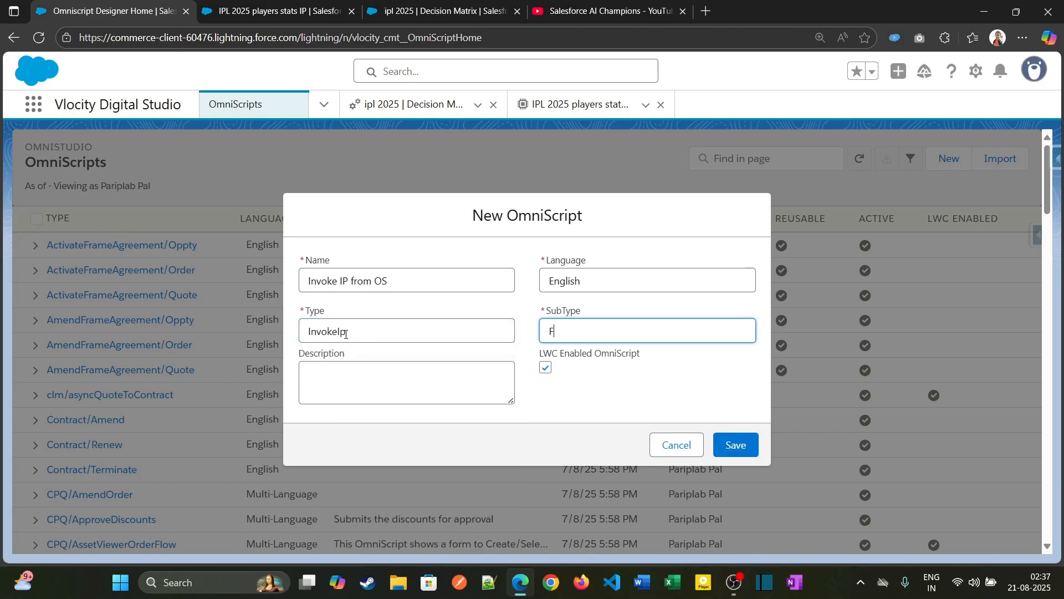
text(ROMOmniscripts)
click(747, 447)
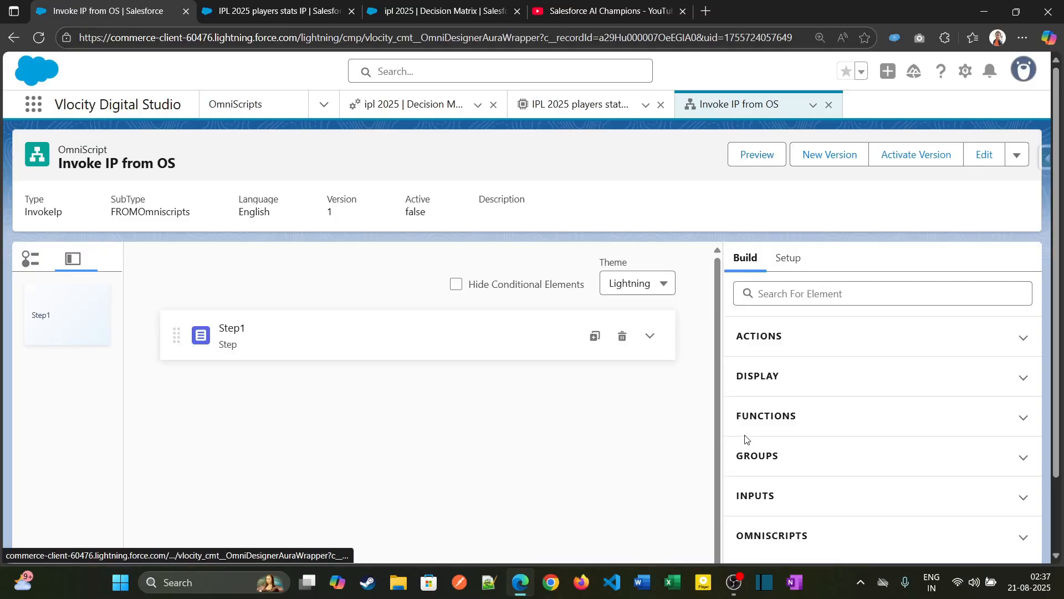
- Expand the OmniScript's Step1 element and rename it to IPL2025
click(652, 336)
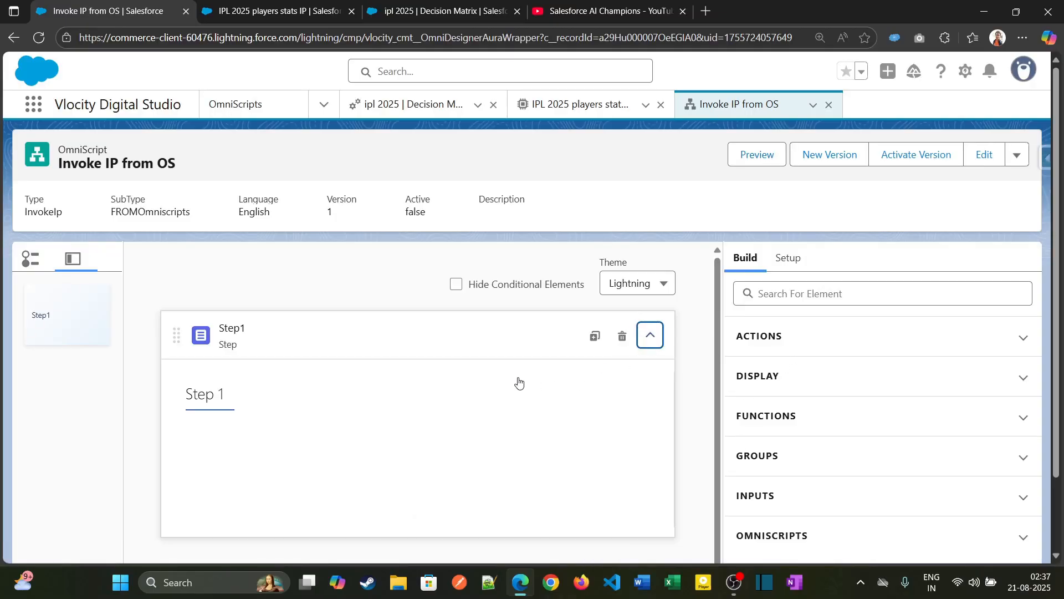
click(451, 373)
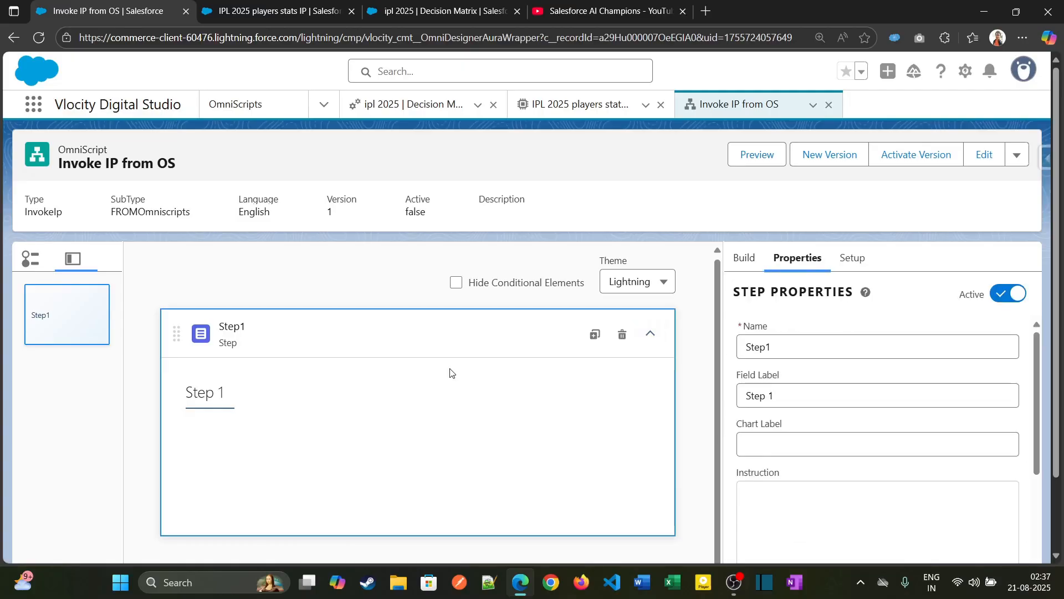
double_click(830, 346)
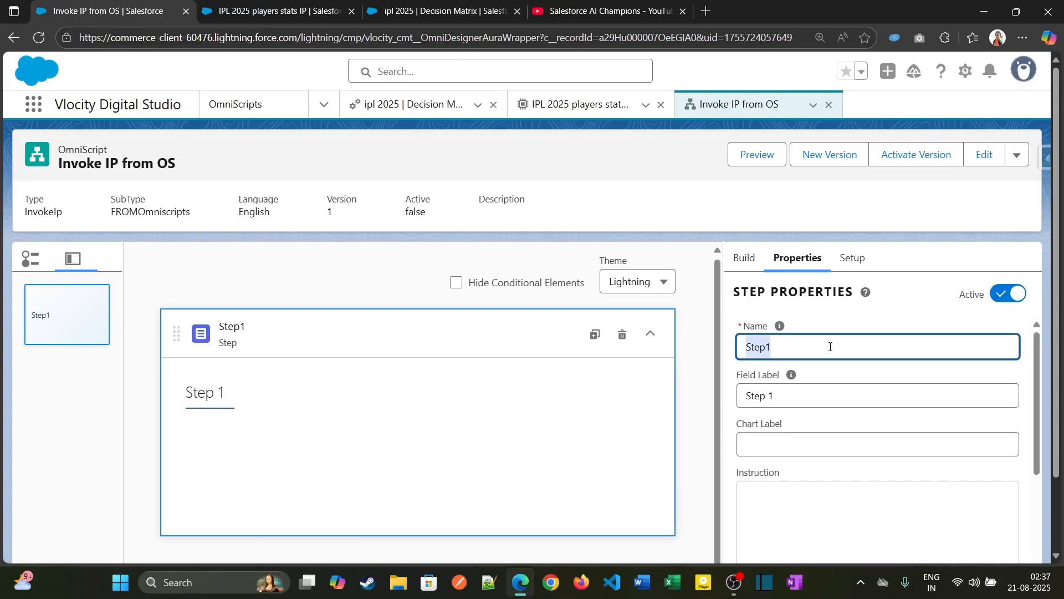
text(Pl)
key(BackSpace)
key(BackSpace)
text(Ipl)
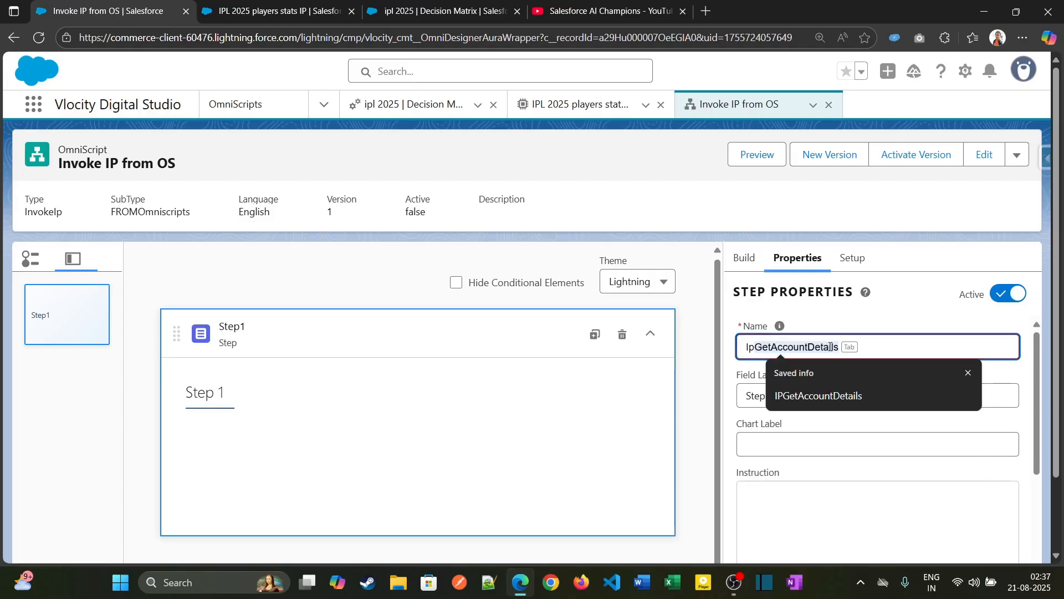
key(BackSpace)
key(BackSpace)
text(PL2025)
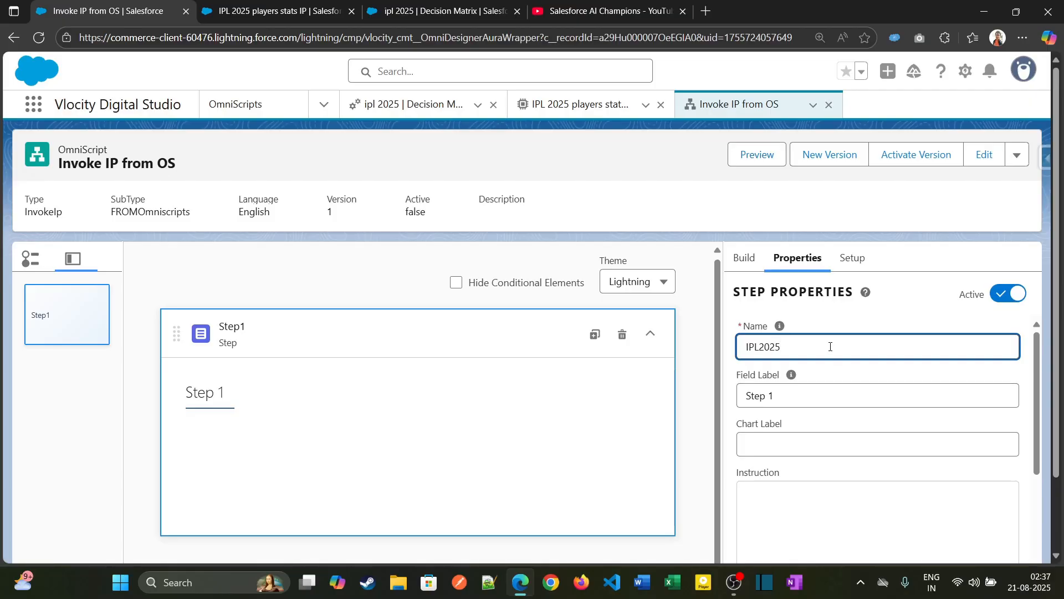
key(Tab)
key(shift+Tab)
key(ctrl+c)
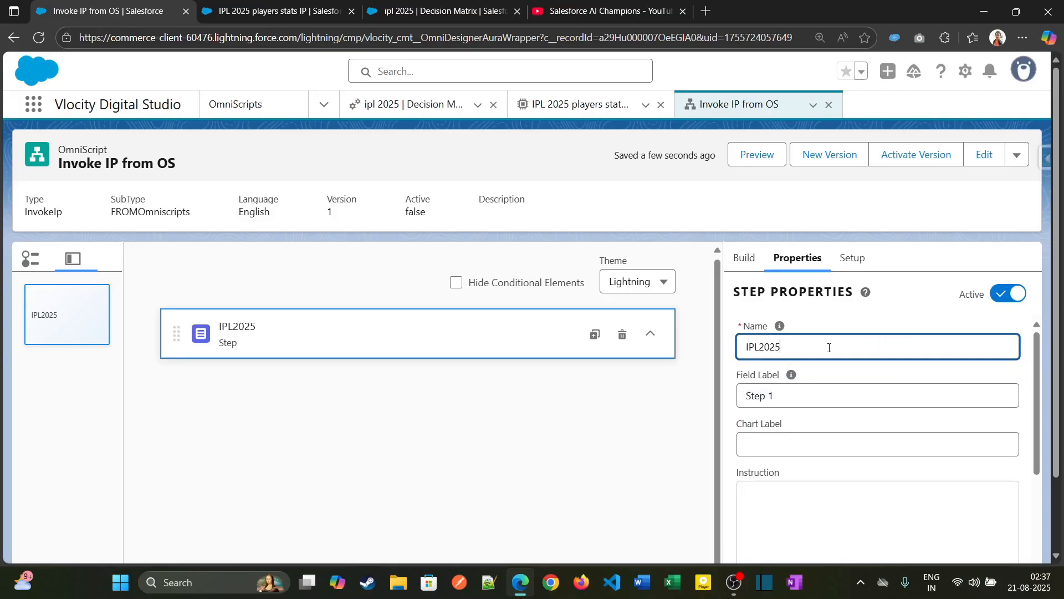
- Set the IPL2025 step's field label to "IPL 2025", with a space before the year
click(761, 397)
key(ctrl+a)
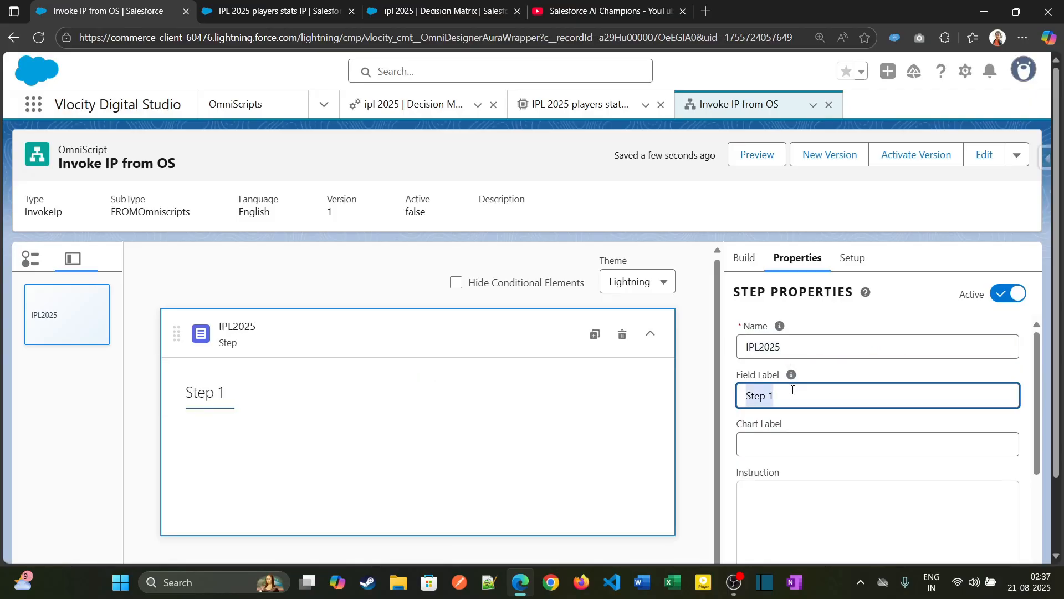
key(ctrl+v)
click(761, 397)
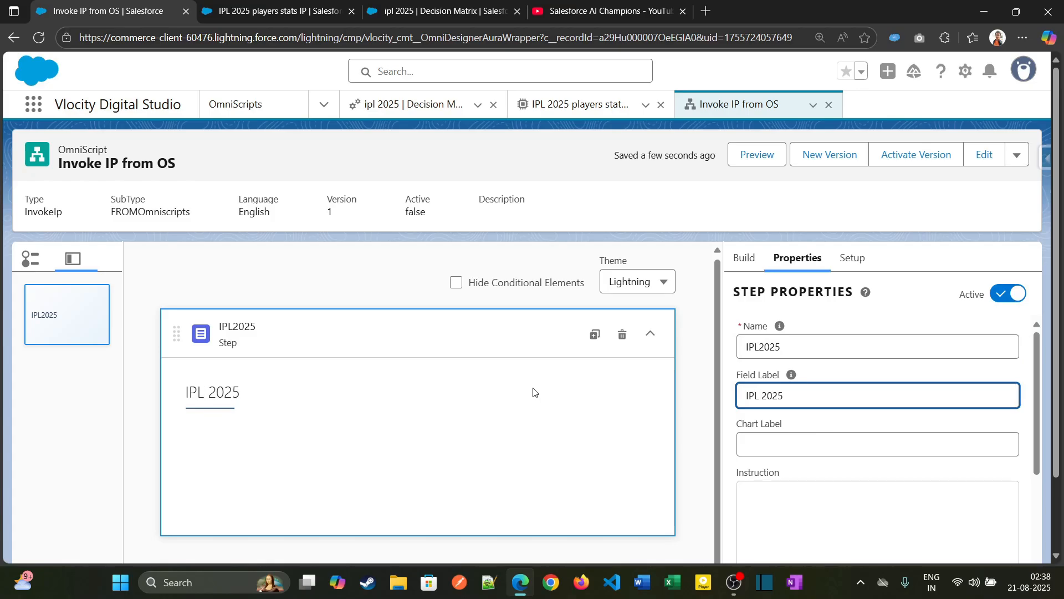
- Find the single-line Text input element and add it to the IPL2025 step
click(745, 258)
click(778, 293)
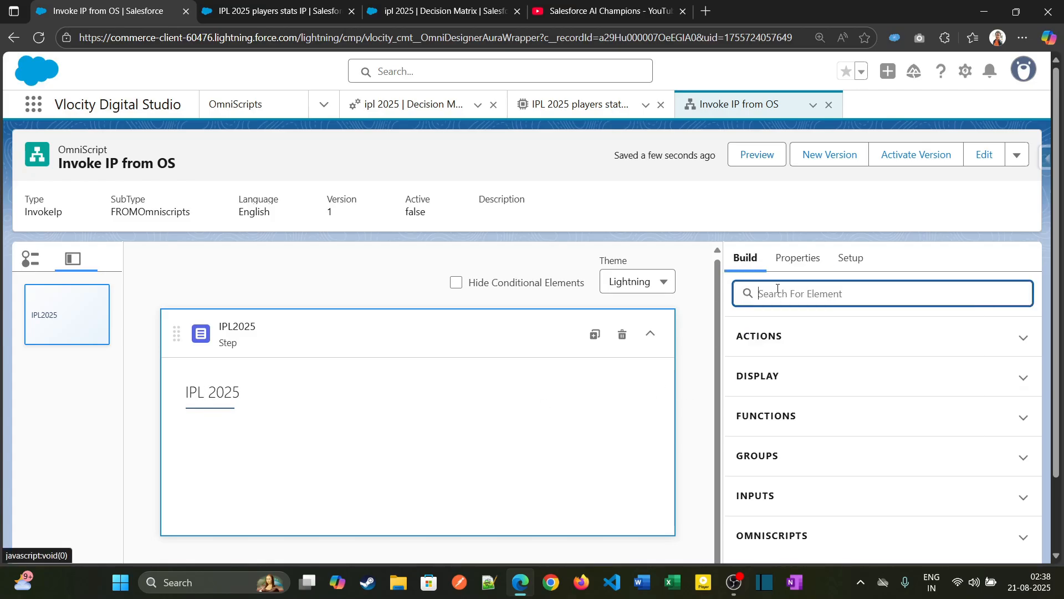
text(text)
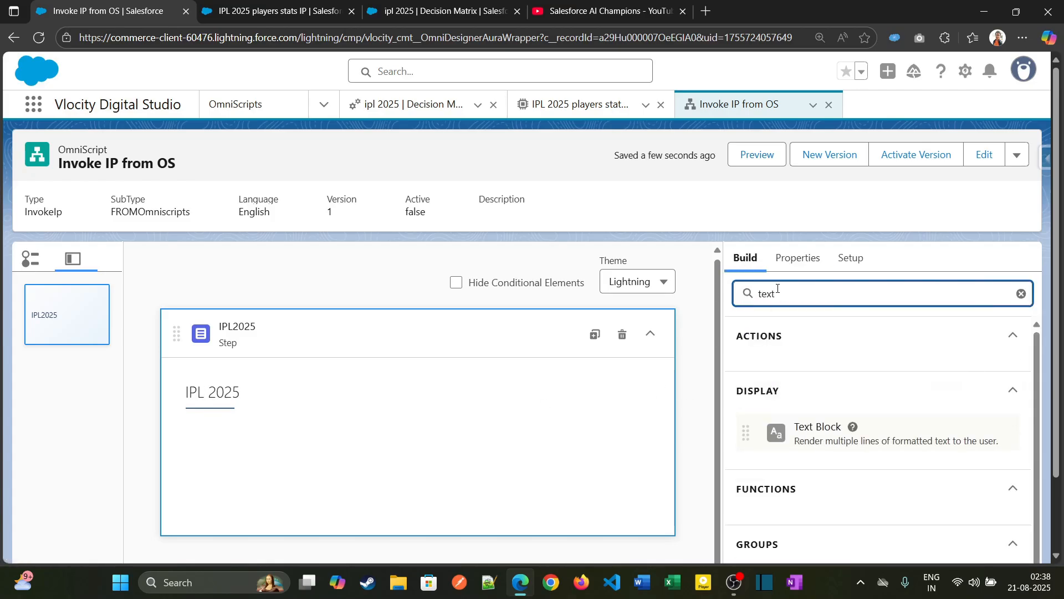
scroll(840, 495, down, 2)
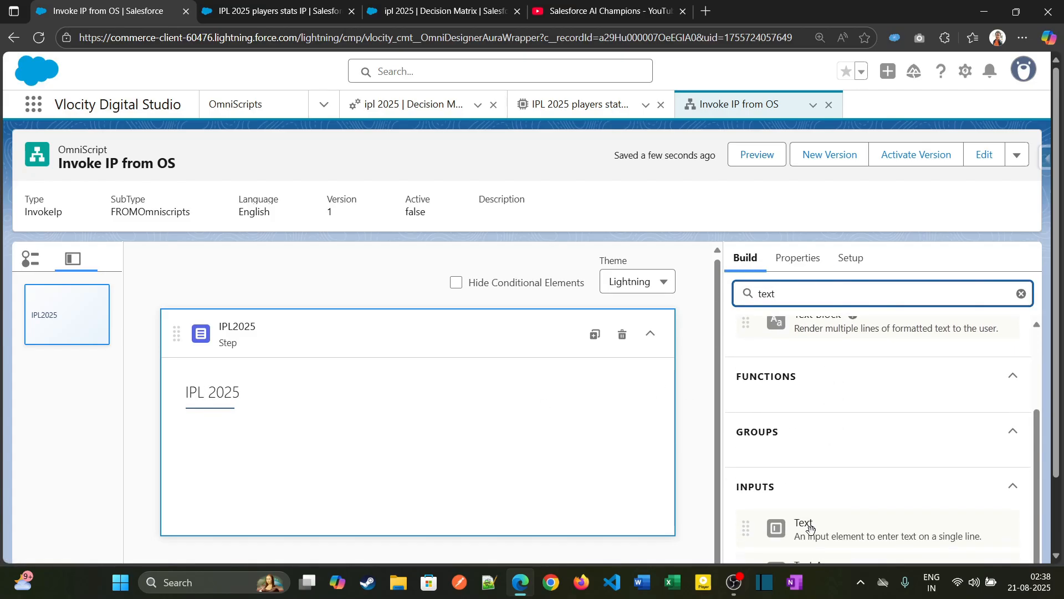
scroll(811, 528, down, 2)
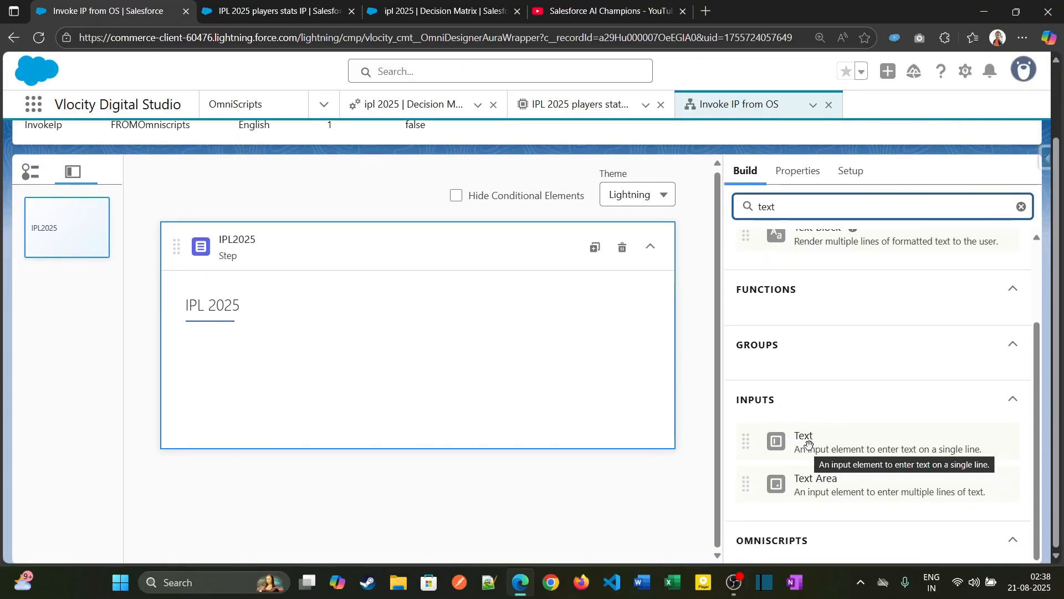
drag(799, 447, 376, 378)
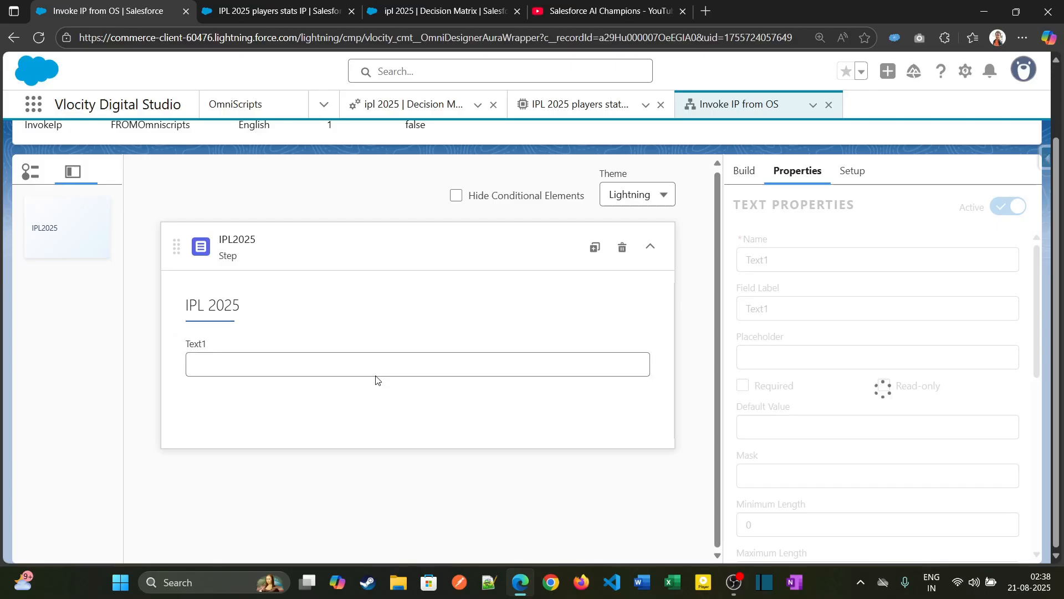
- Copy the PlayerName data source from MatrixAction1 in the integration procedure and use it as the new text element's name
click(465, 16)
click(307, 11)
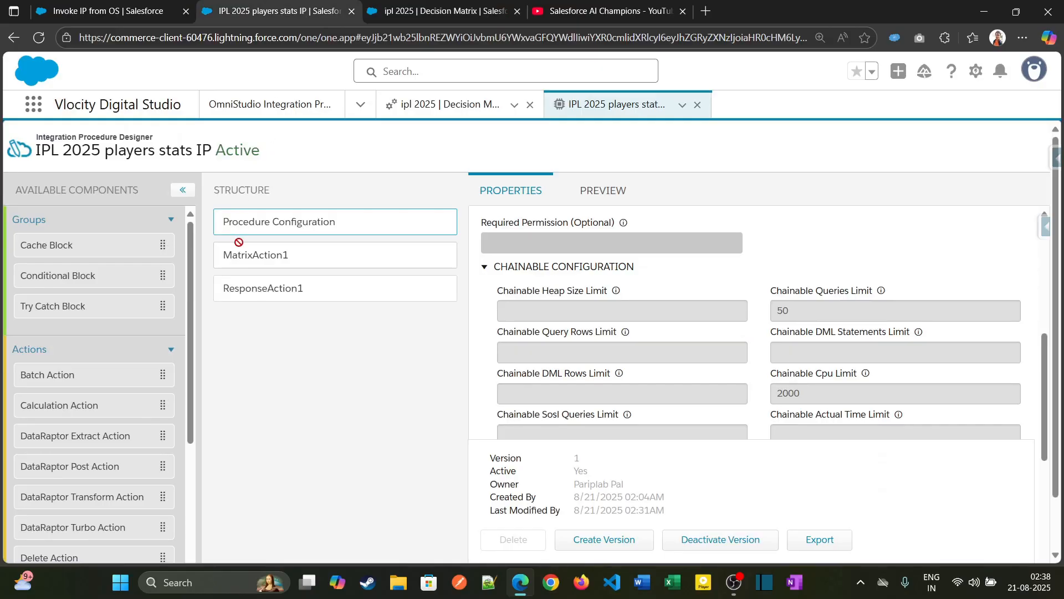
click(357, 257)
scroll(544, 318, up, 5)
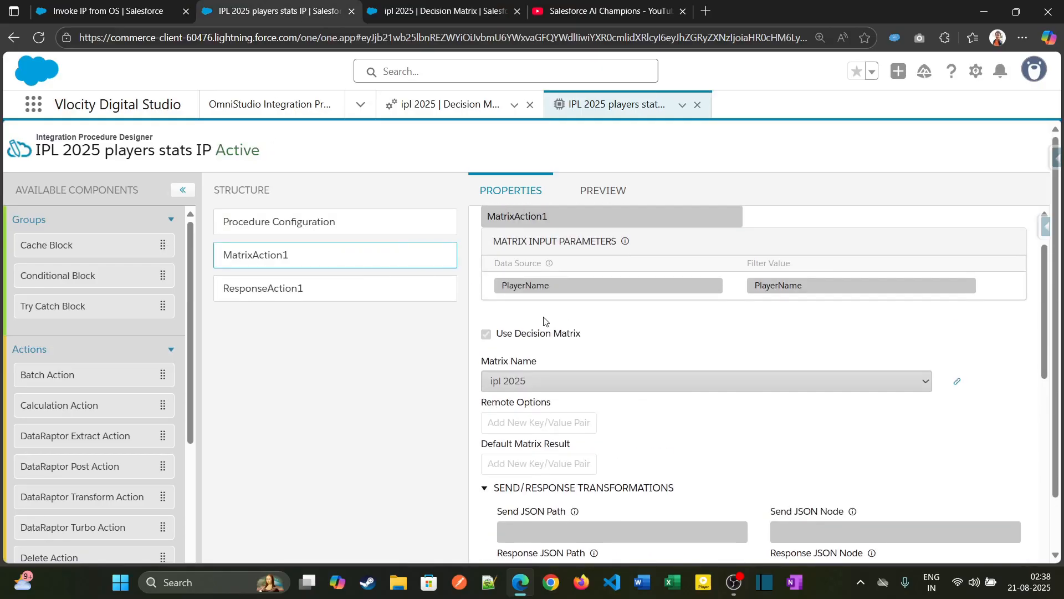
drag(560, 288, 505, 284)
key(ctrl+c)
click(105, 11)
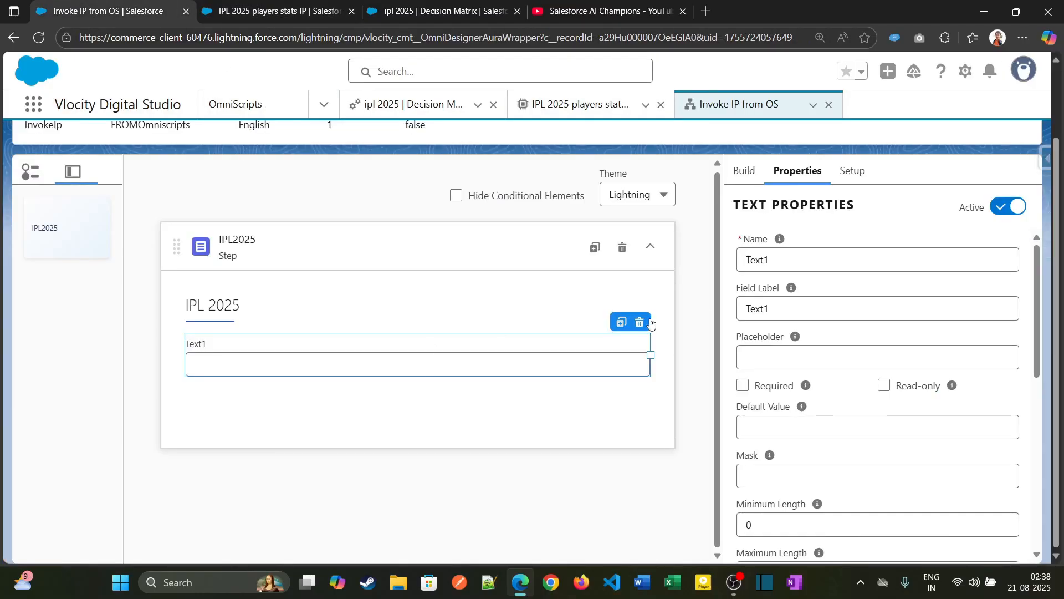
double_click(819, 258)
key(ctrl+v)
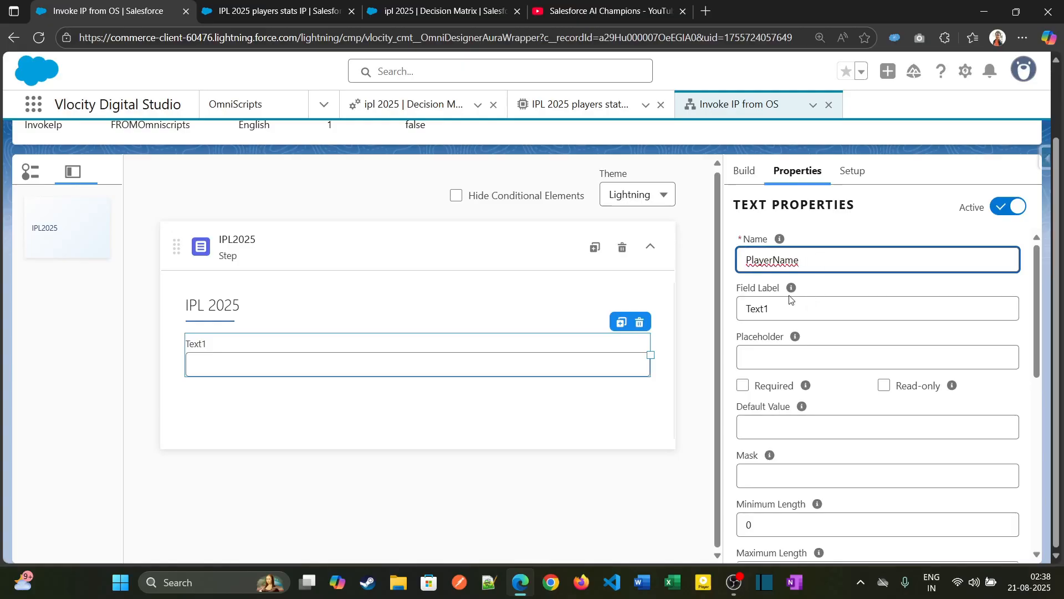
- Set the text element's field label to "Player Name" and make the field required
click(781, 315)
double_click(781, 309)
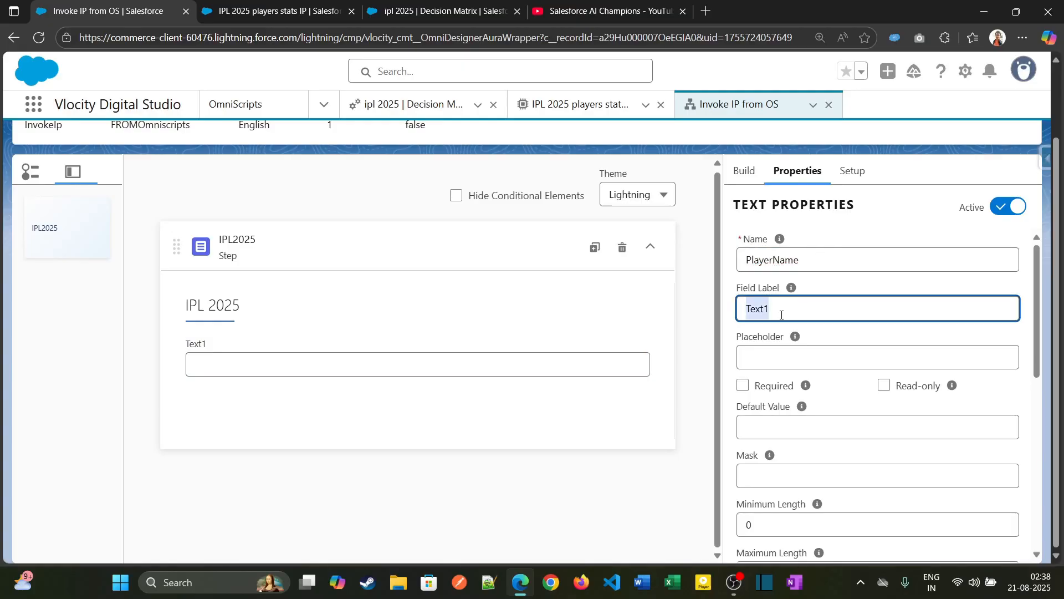
key(ctrl+v)
right_click(781, 308)
click(787, 362)
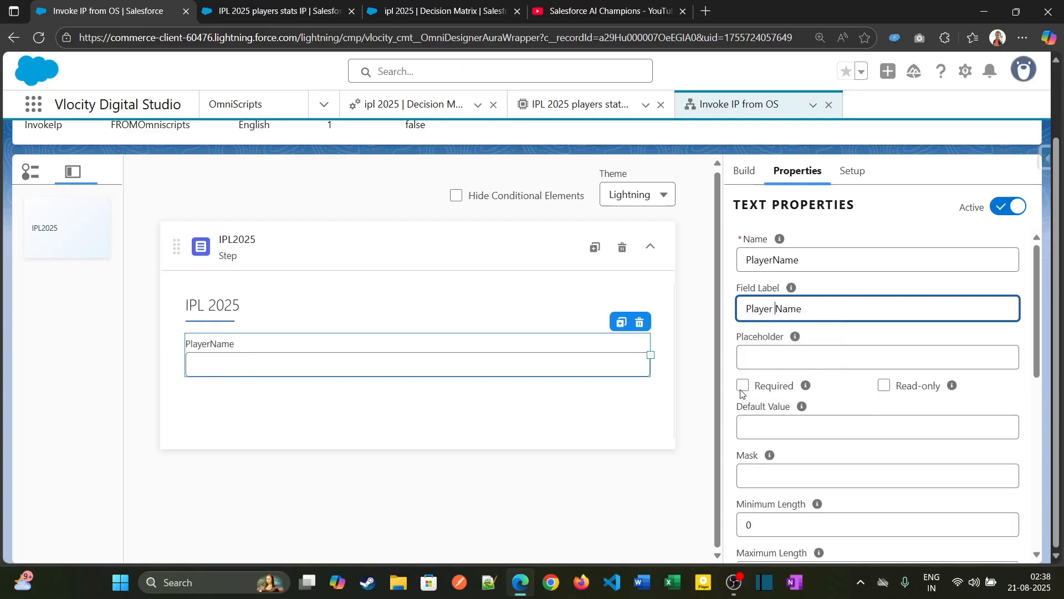
scroll(836, 391, down, 3)
scroll(804, 388, up, 1)
click(742, 316)
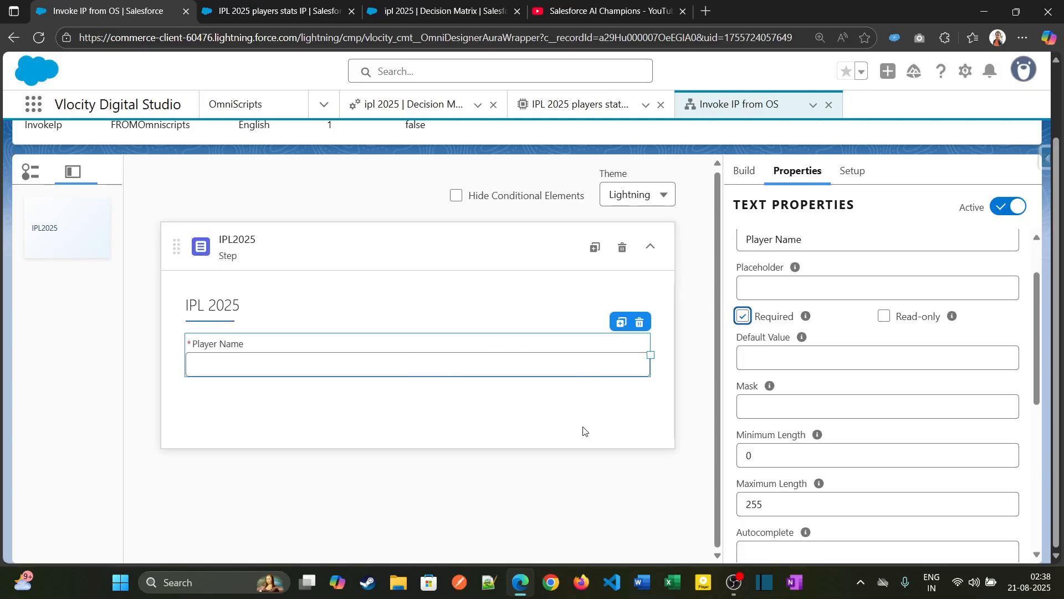
- Add an Integration Procedure Action below the Player Name field and narrow it to about a third of the step's width
click(745, 172)
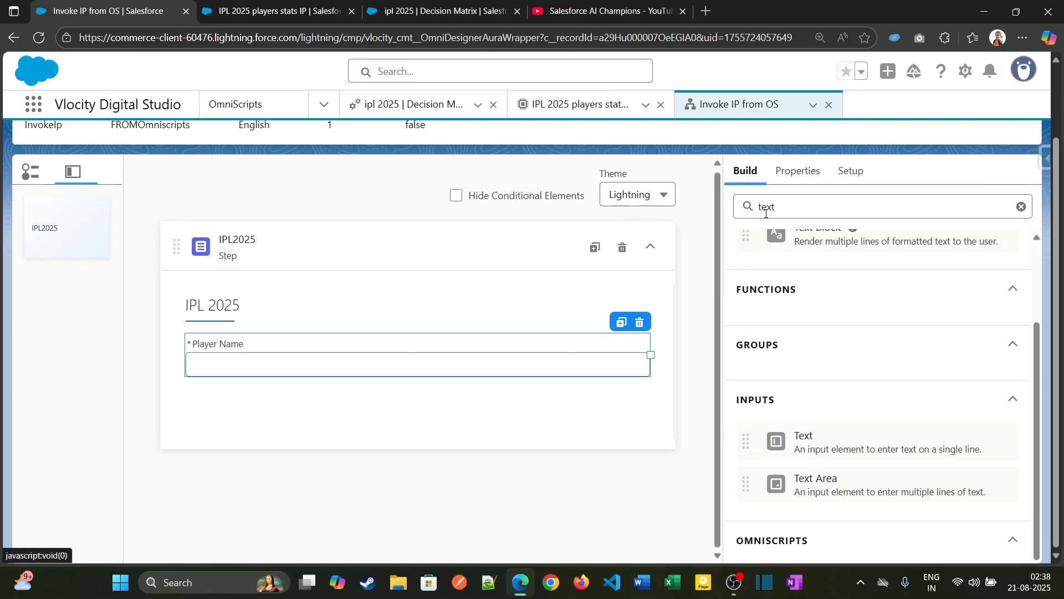
double_click(771, 208)
text(Inte)
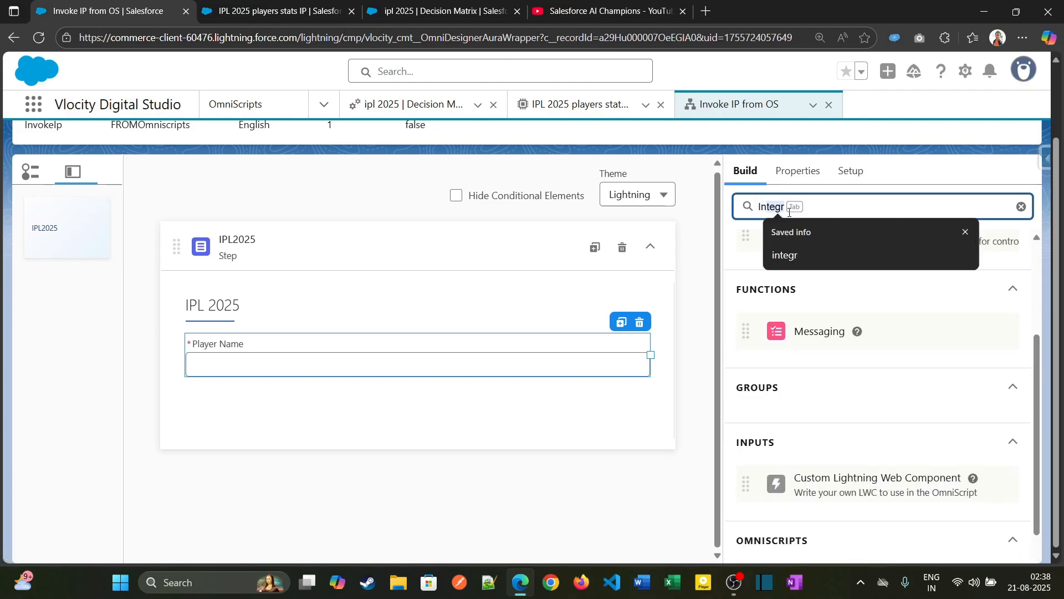
scroll(758, 323, up, 1)
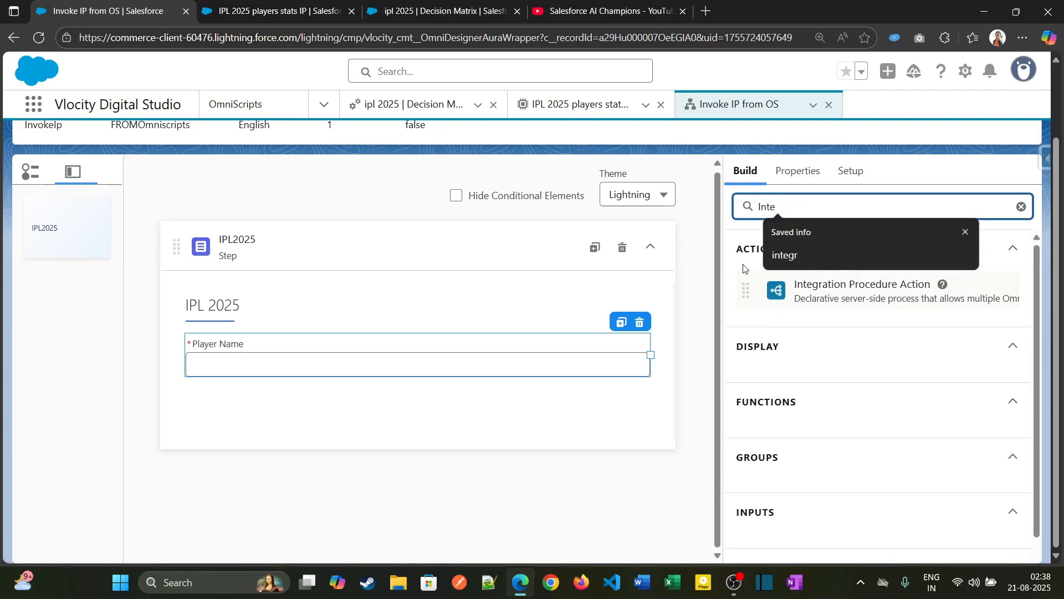
click(738, 237)
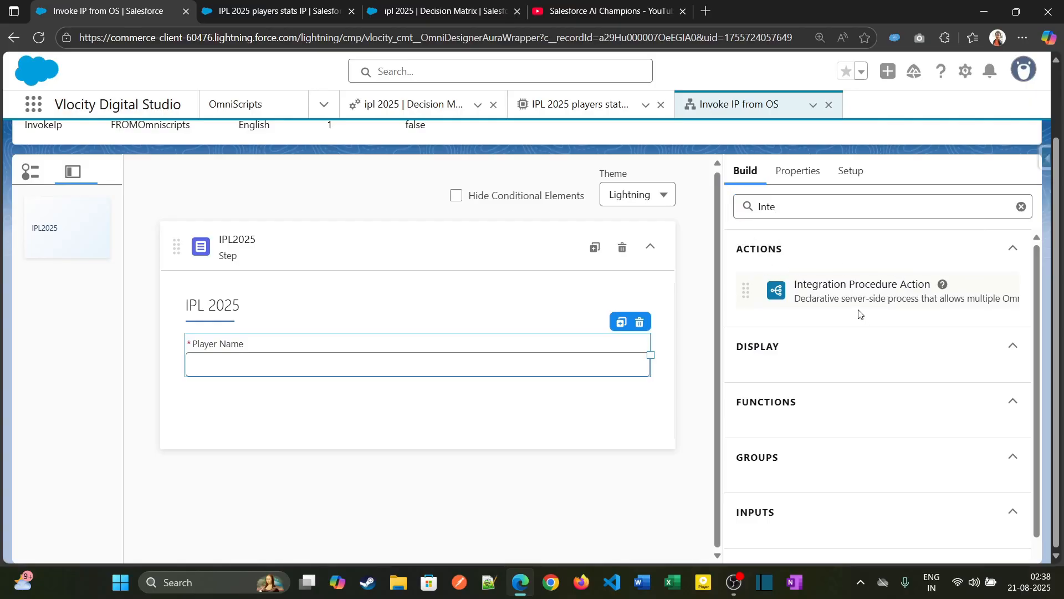
drag(864, 298, 360, 399)
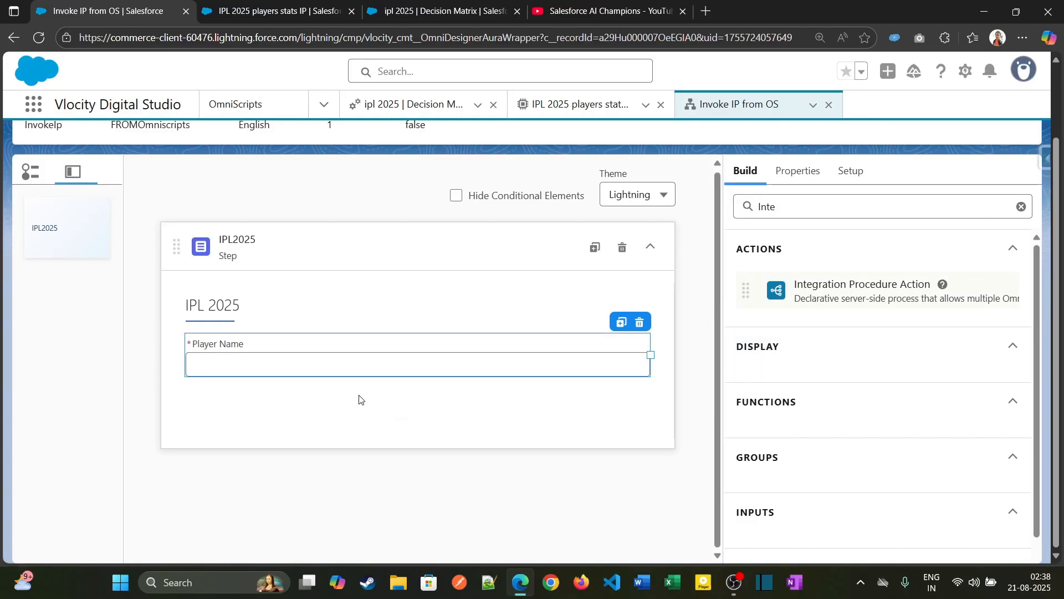
drag(651, 393, 334, 393)
- Rename the Integration Procedure Action to PlayerStats
click(885, 272)
double_click(885, 272)
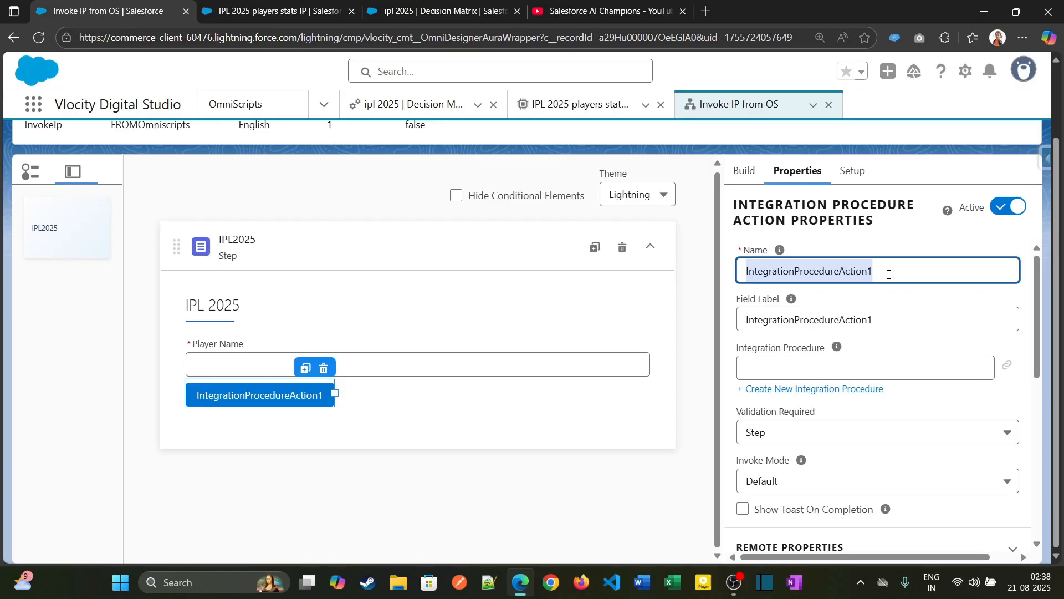
text(Player)
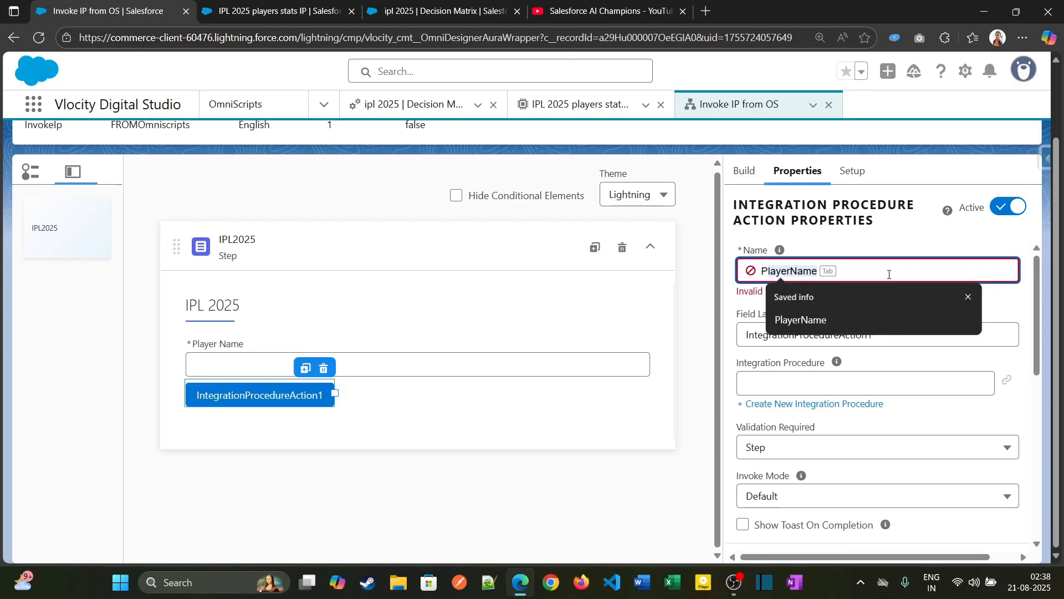
key(BackSpace)
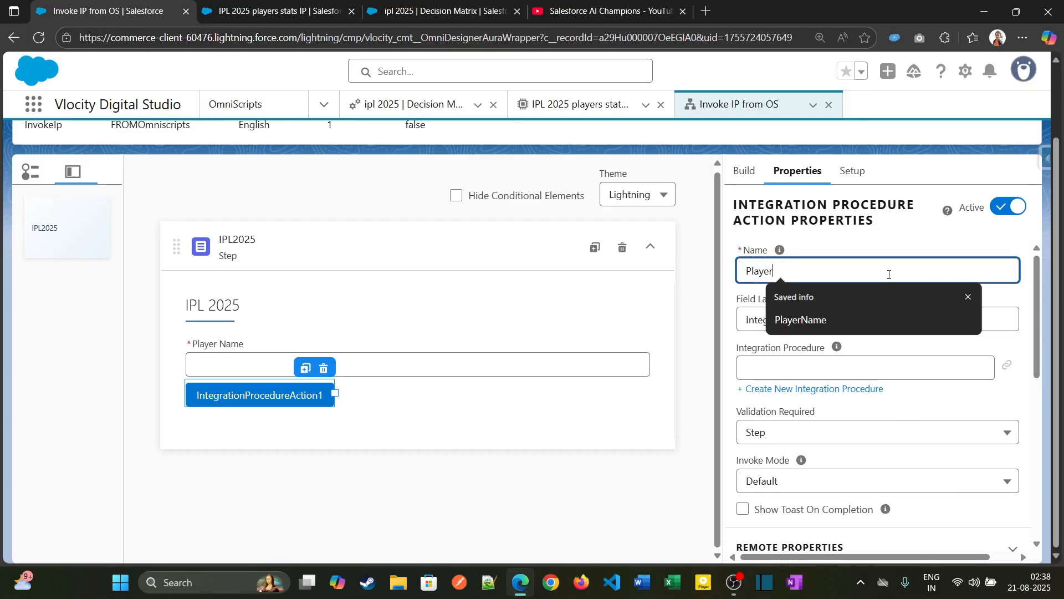
text(STat)
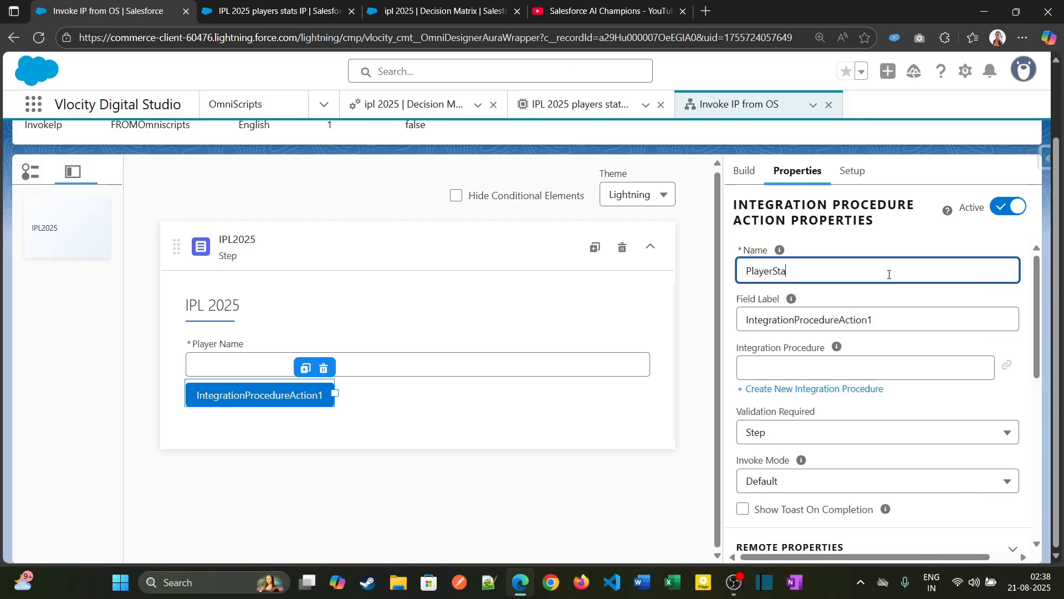
text(tu)
key(Tab)
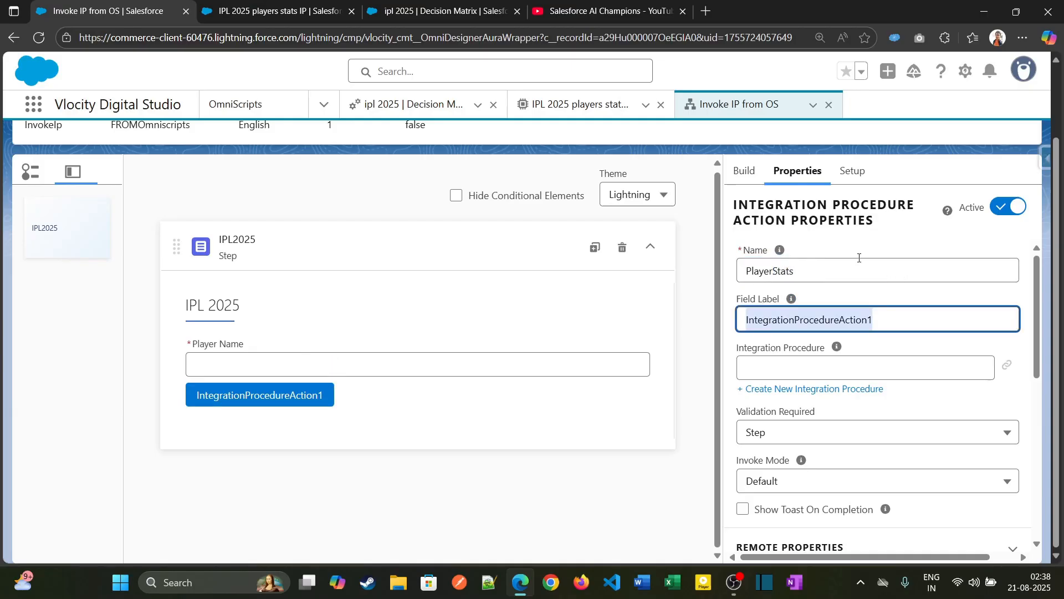
- Set the PlayerStats action's field label to "Player Stats", with a space between the words
key(shift+Tab)
key(ctrl+c)
key(Tab)
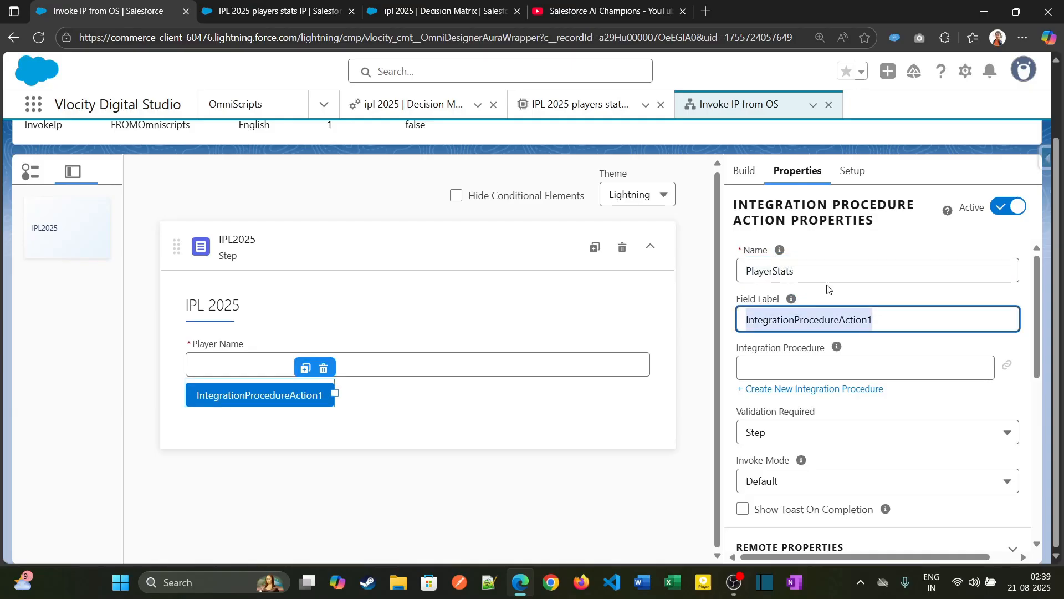
key(ctrl+v)
click(773, 320)
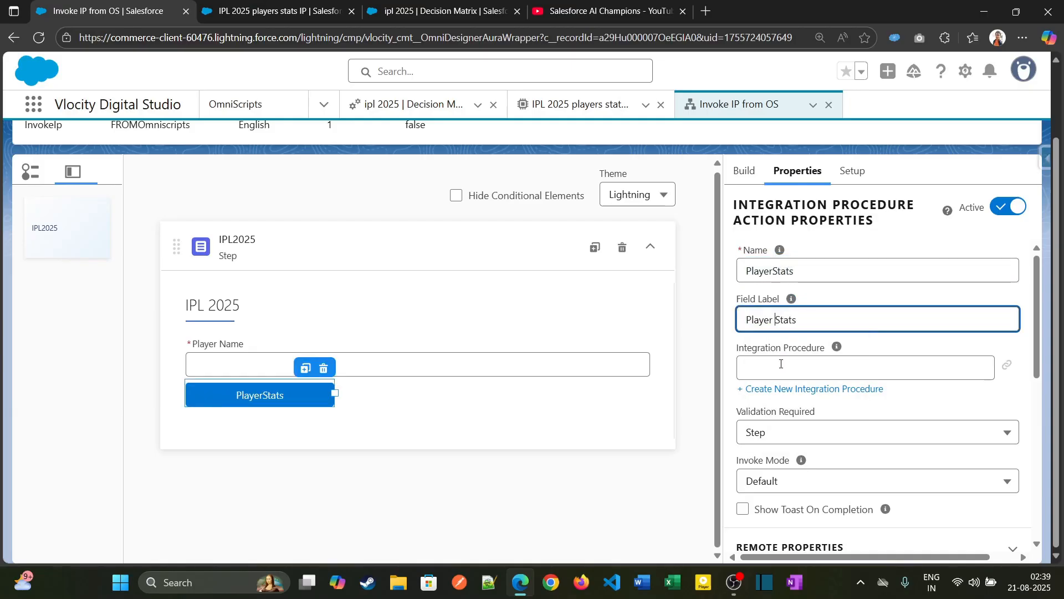
- Look up the type of IPL 2025 players stats IP and assign ipl2025_playersstatsip as the Player Stats action's integration procedure
click(784, 366)
scroll(809, 460, down, 2)
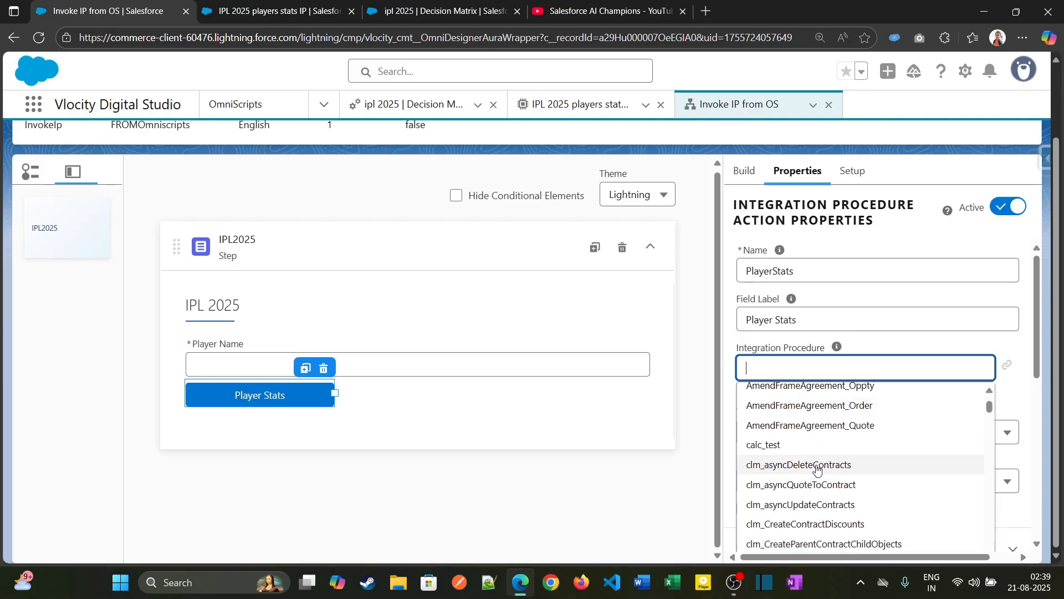
scroll(765, 463, up, 2)
click(271, 11)
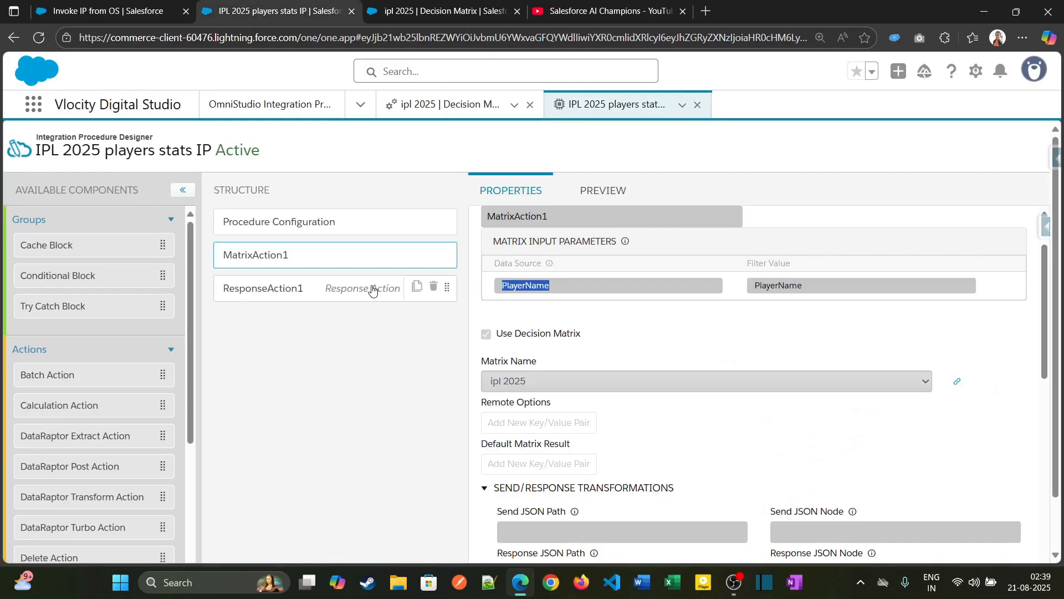
click(389, 226)
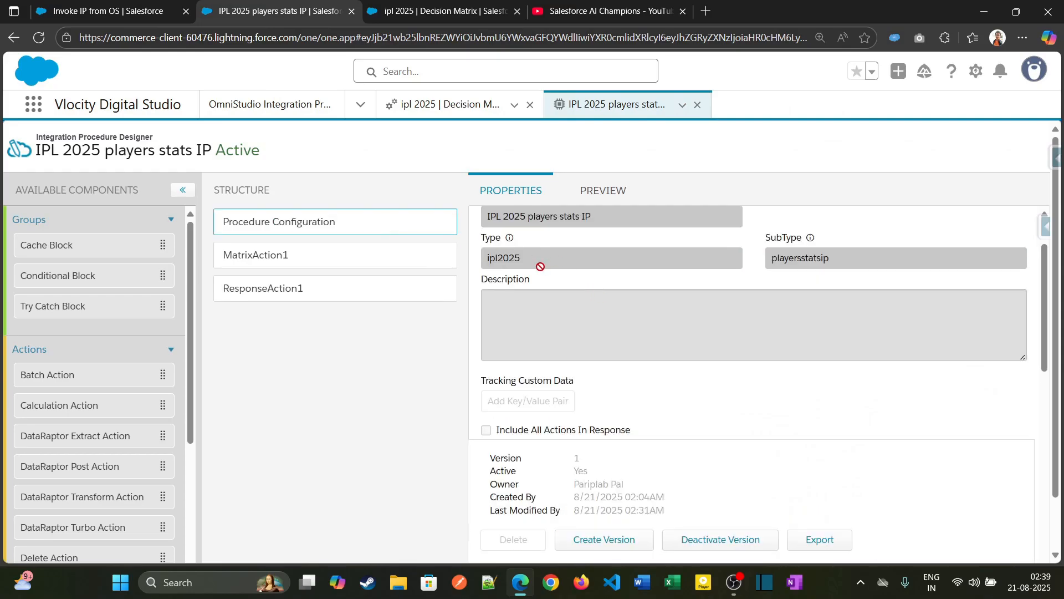
drag(521, 326, 483, 330)
key(ctrl+c)
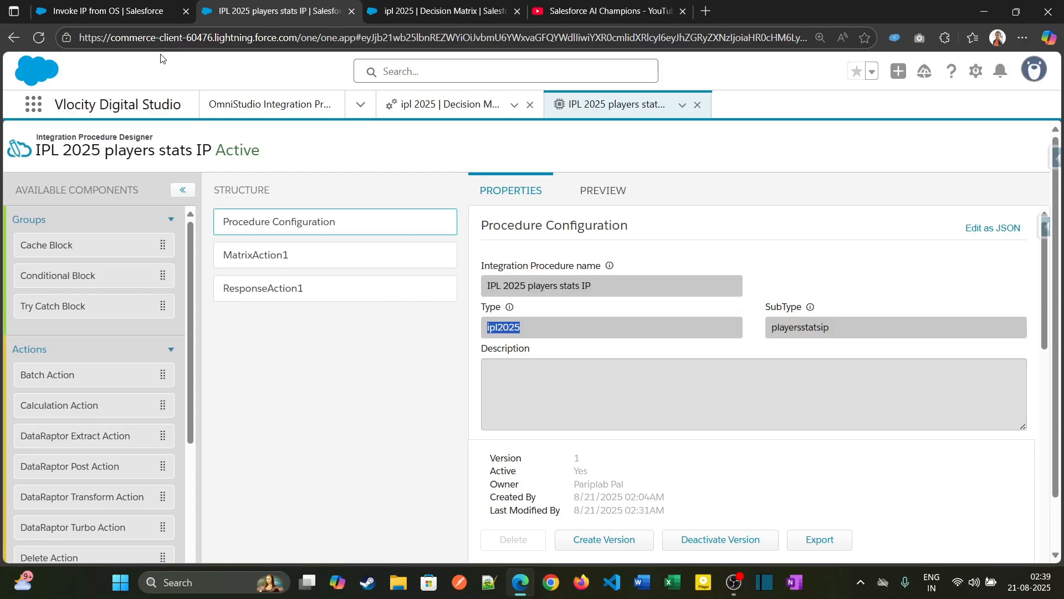
click(127, 11)
key(ctrl+v)
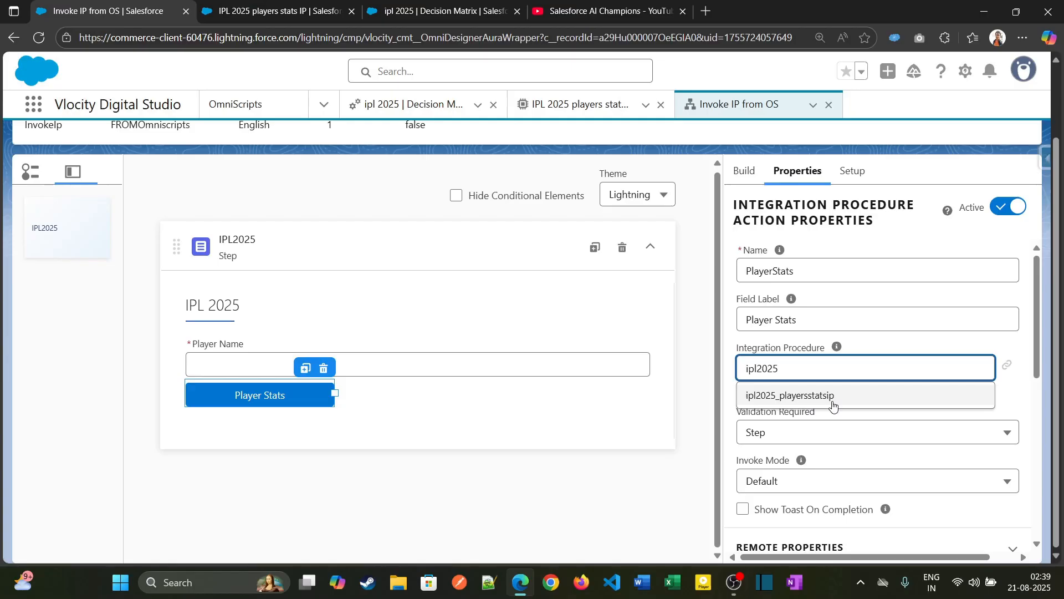
click(833, 405)
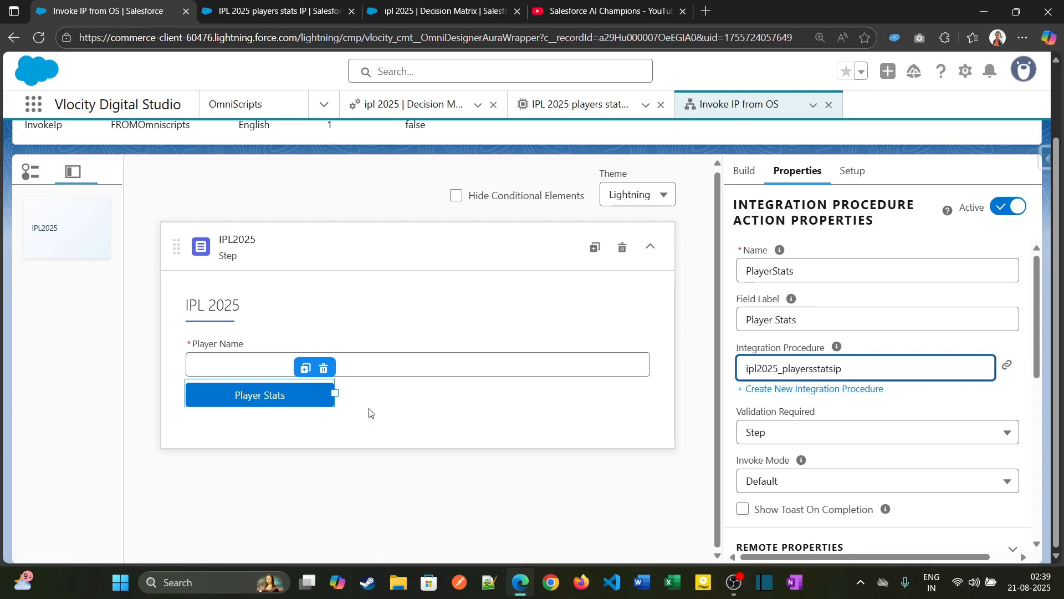
- Review the Player Stats action's properties and the element name of the Player Name text field
scroll(762, 476, down, 3)
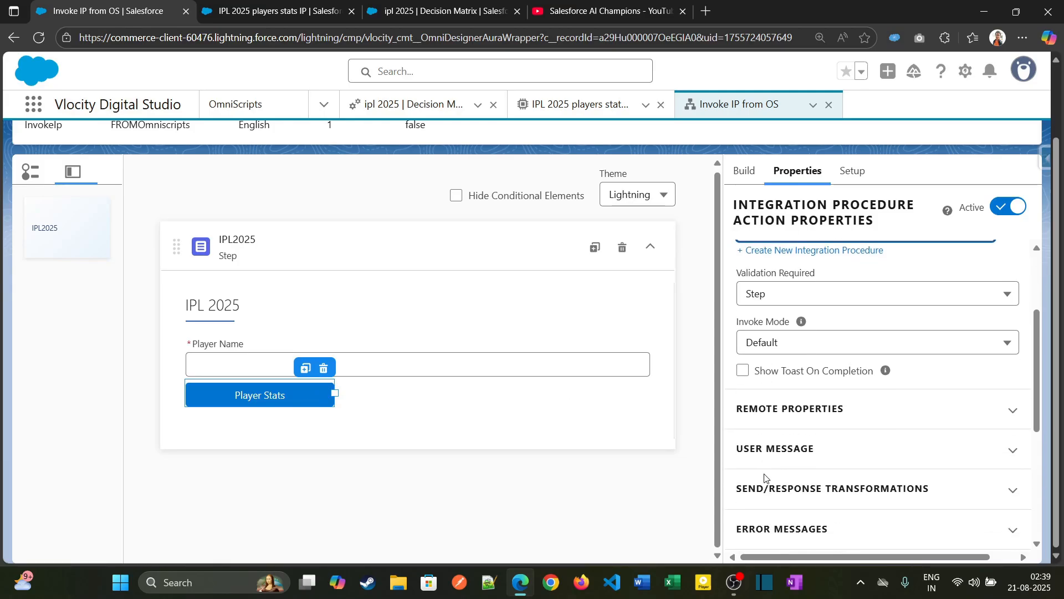
scroll(771, 500, up, 3)
click(513, 355)
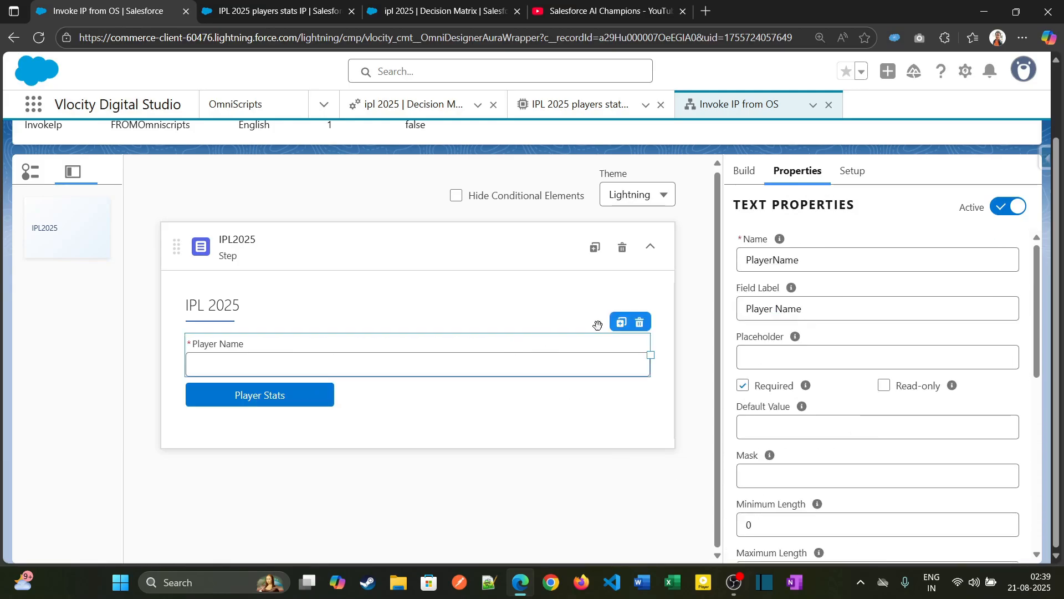
drag(809, 261, 746, 268)
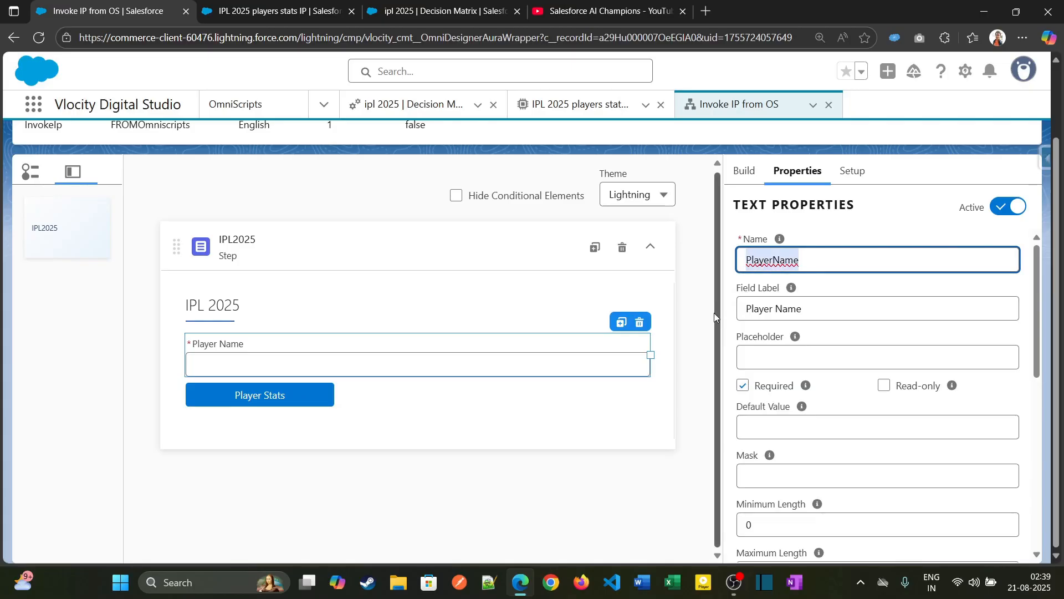
click(315, 398)
click(456, 369)
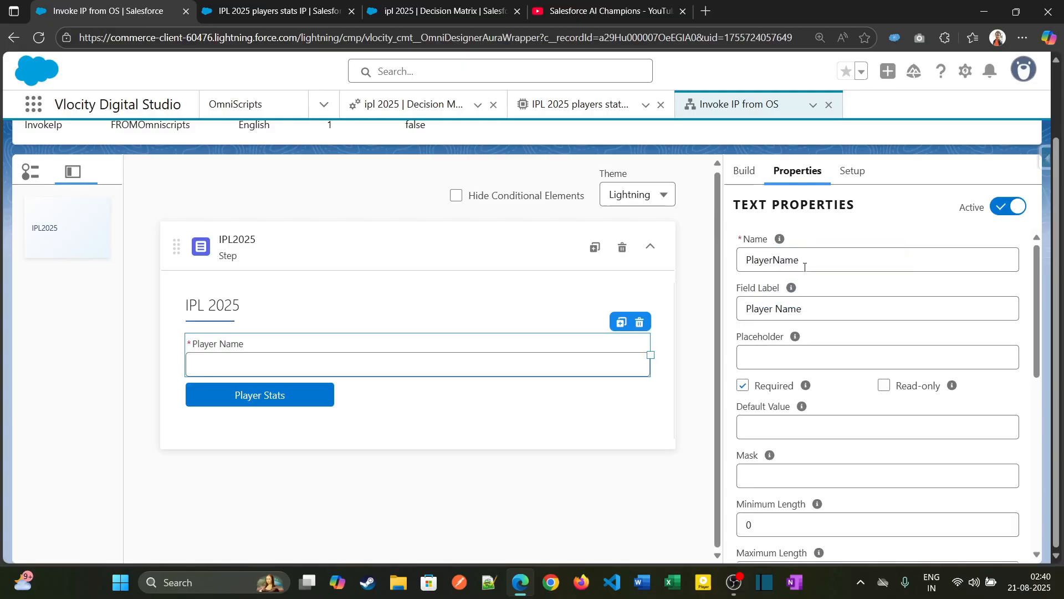
click(316, 395)
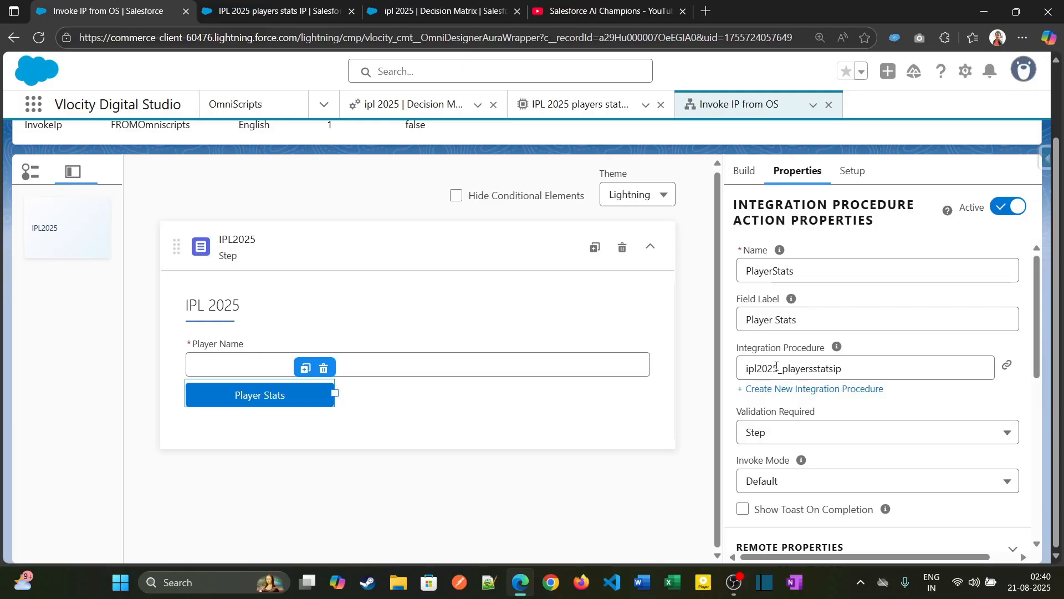
- Preview the OmniScript, enter "Rohit Sharma" as the Player Name and run the Player Stats action
scroll(760, 222, up, 1)
click(754, 145)
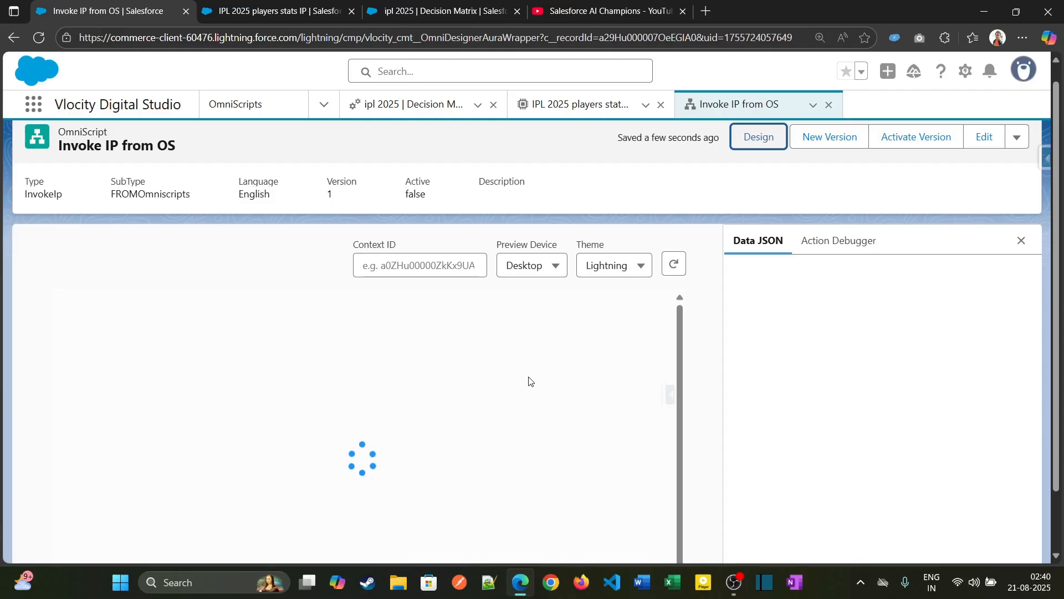
click(344, 398)
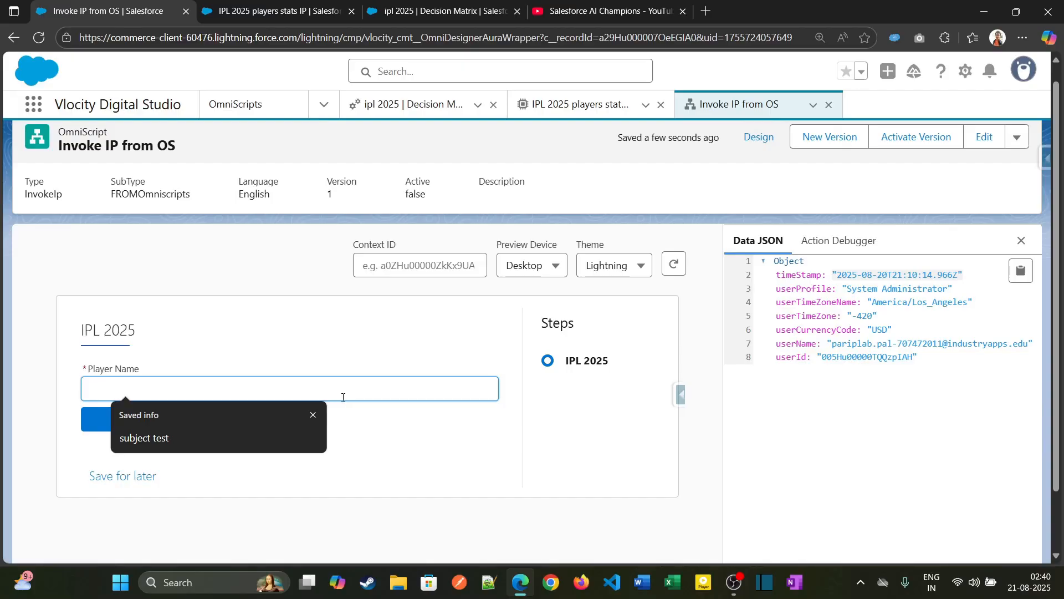
text(Rohit Sharma)
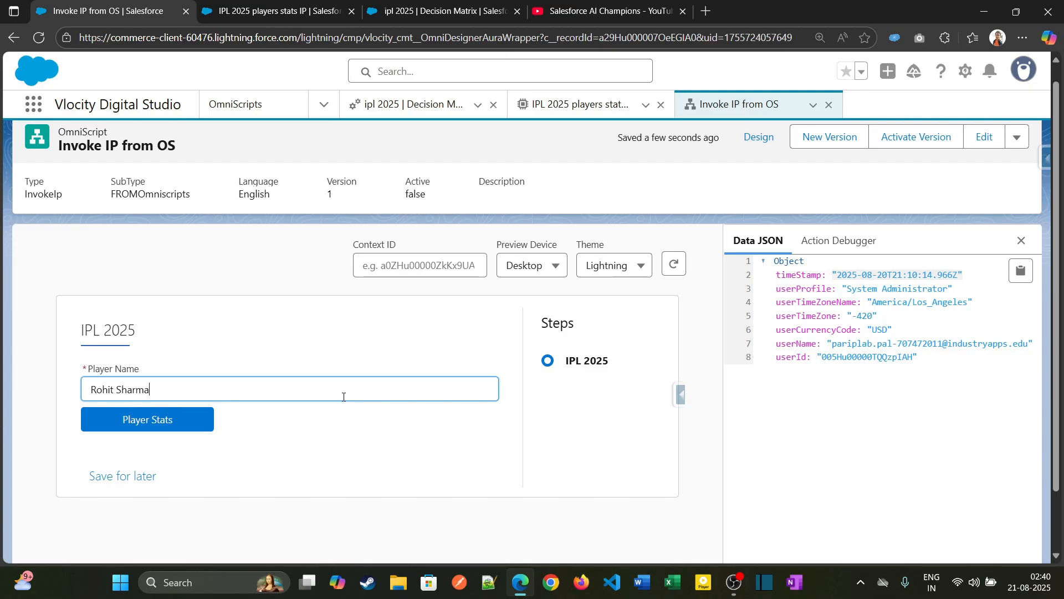
click(164, 421)
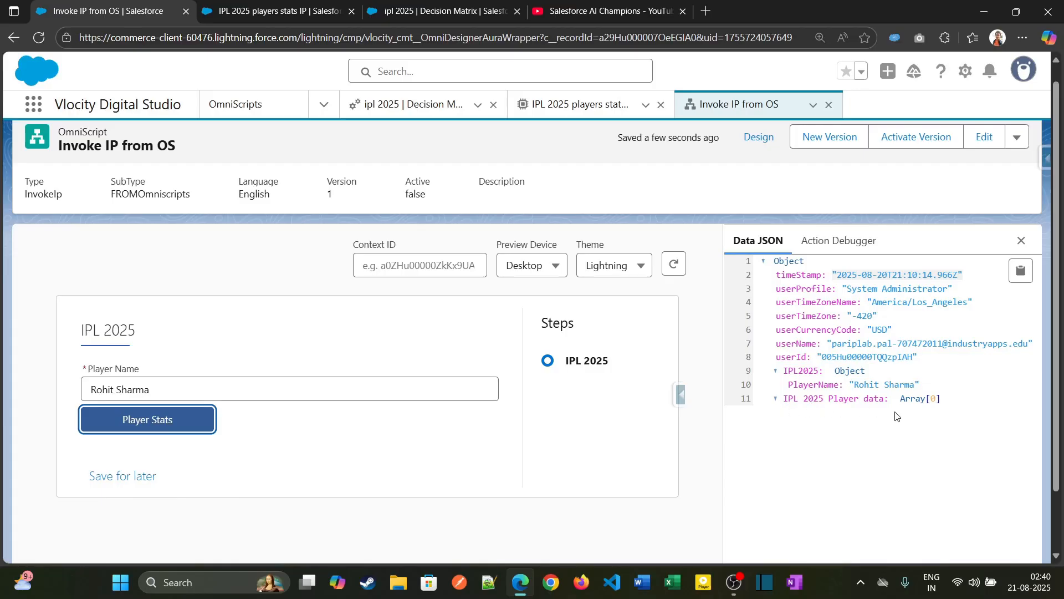
- Compare the Player Name element's name in the OmniScript design with MatrixAction1's data source in the integration procedure
click(755, 140)
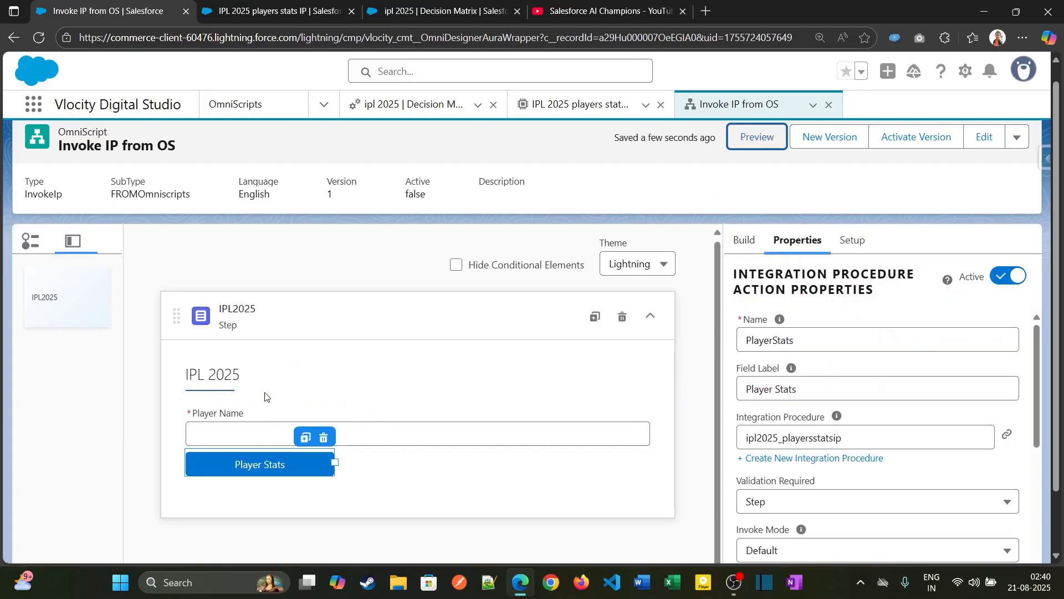
click(295, 404)
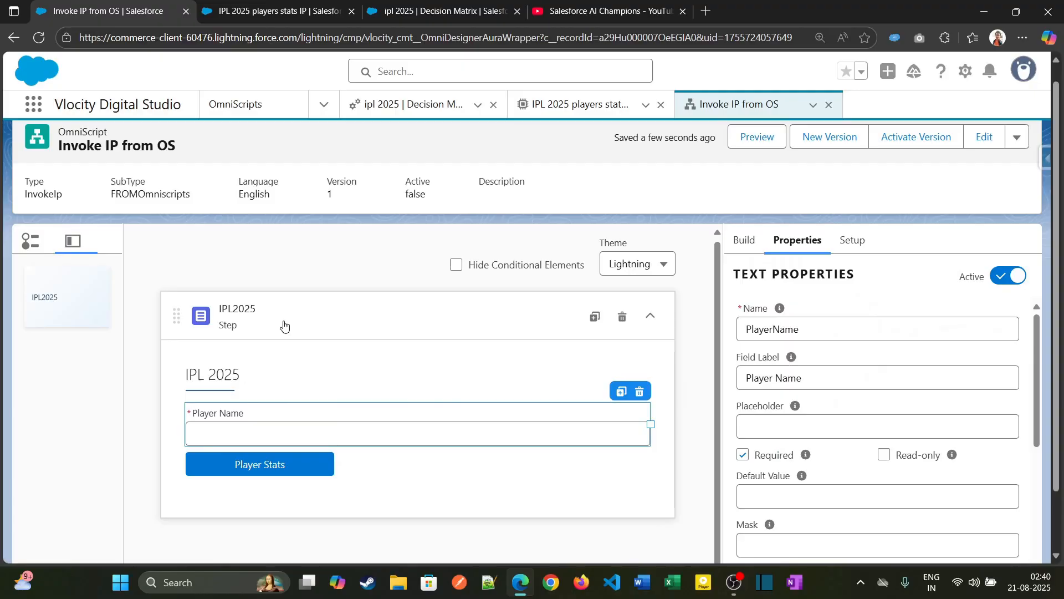
click(272, 12)
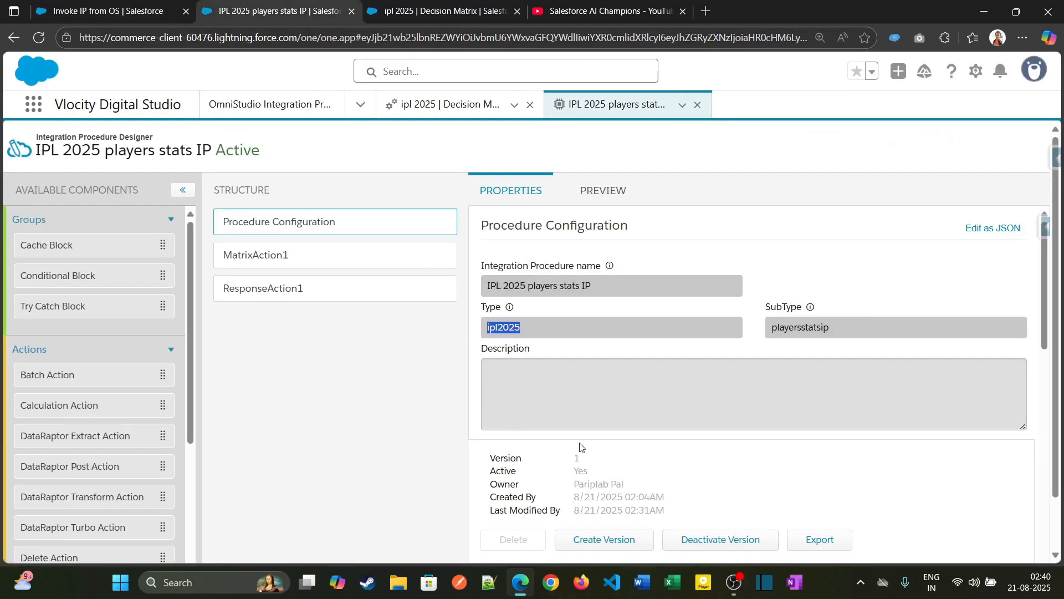
click(355, 262)
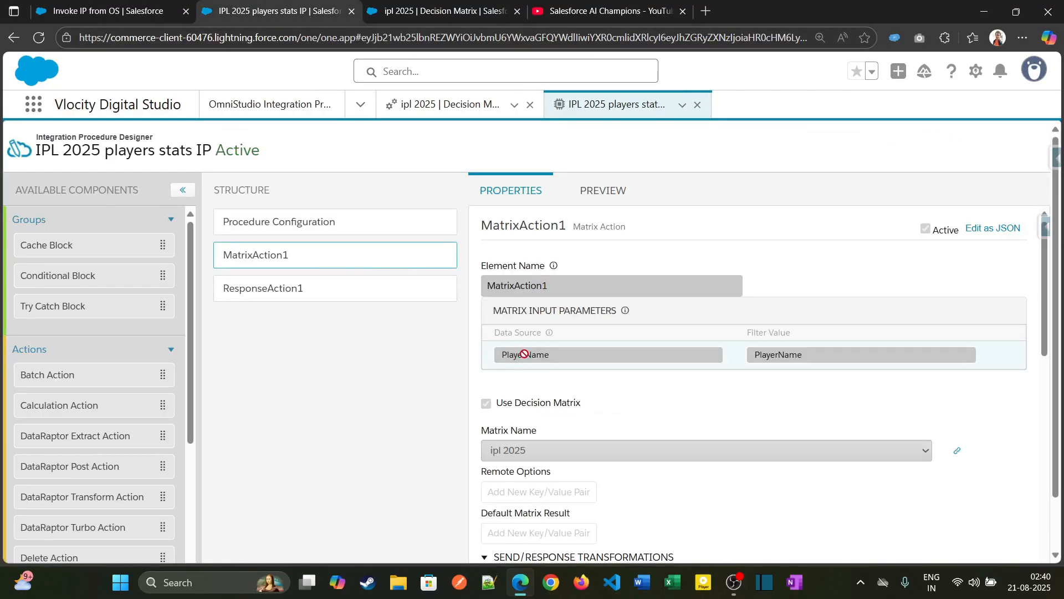
drag(500, 356, 559, 350)
click(105, 11)
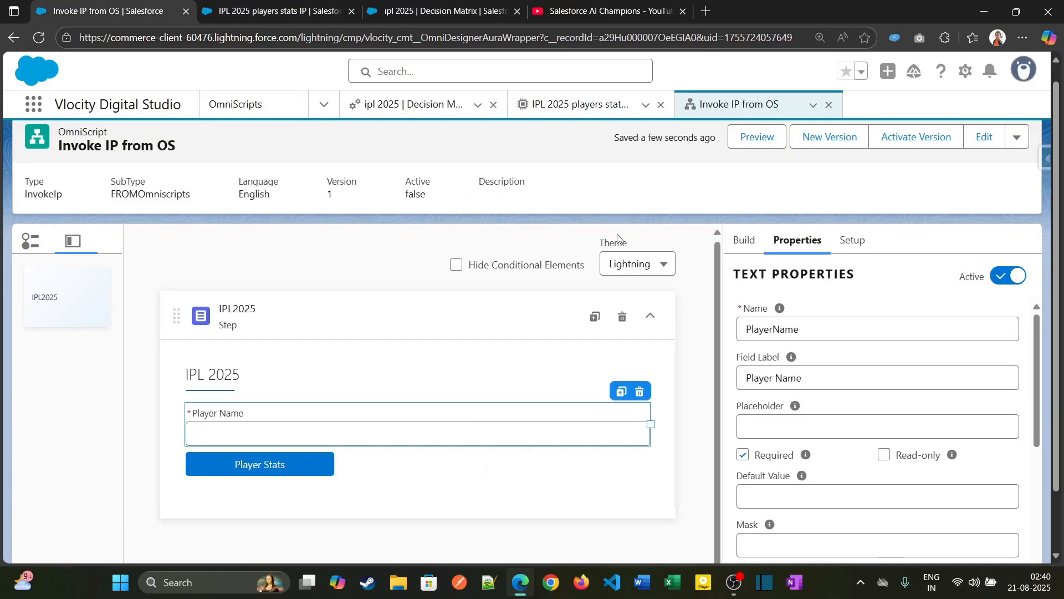
- Examine the Player Stats request data in the preview's Action Debugger to see under which node PlayerName is sent
click(746, 145)
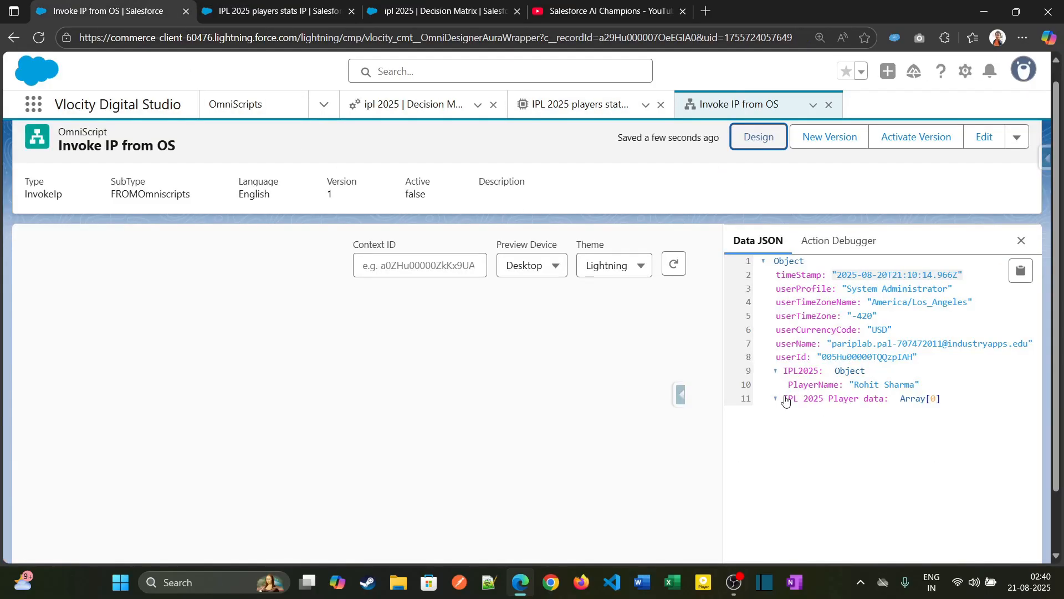
click(838, 240)
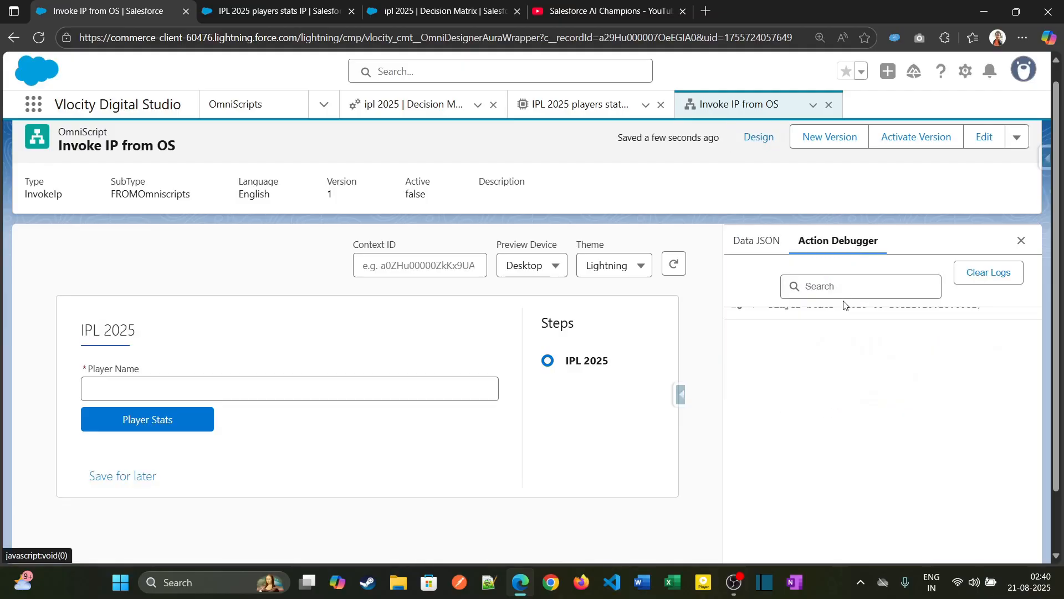
click(761, 312)
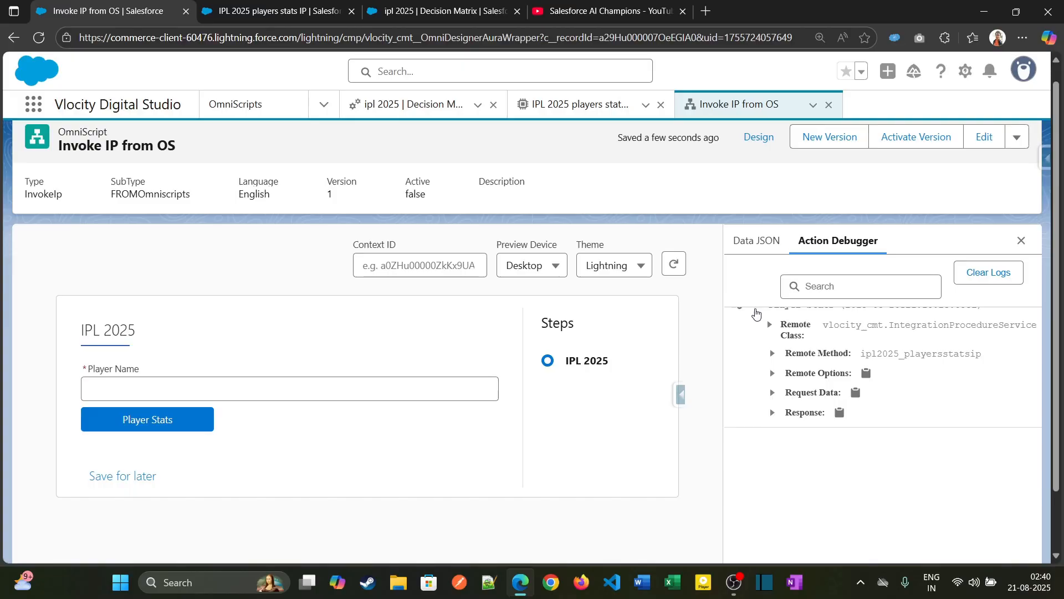
click(776, 397)
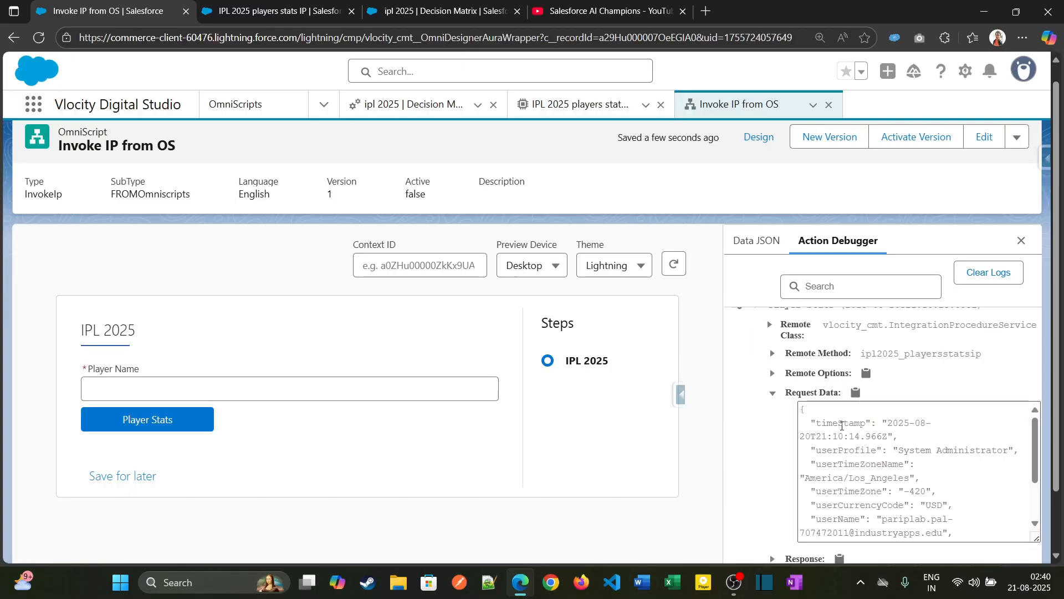
scroll(863, 509, down, 5)
scroll(803, 355, up, 3)
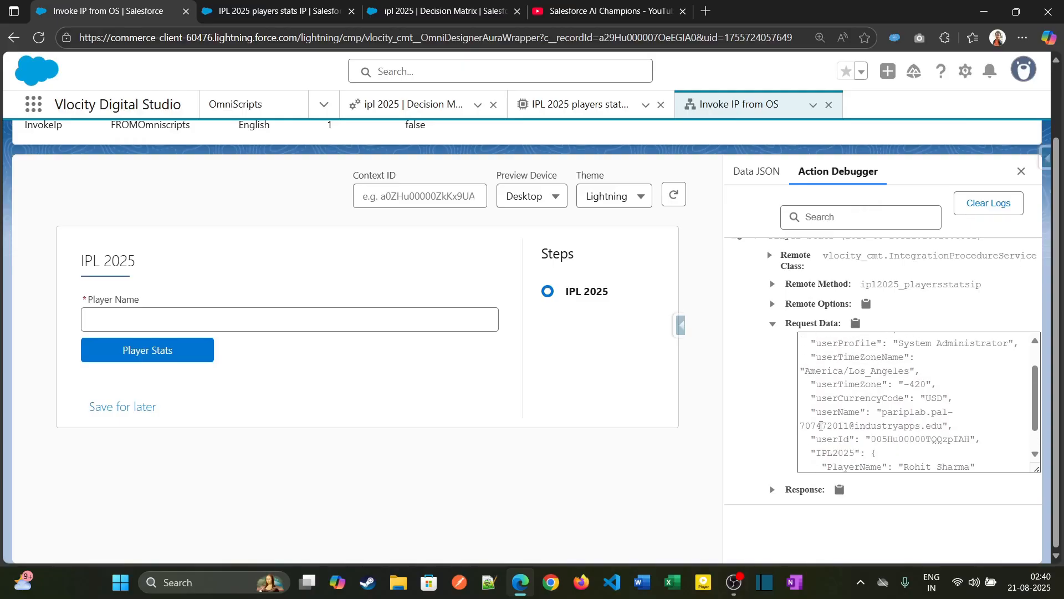
scroll(800, 331, up, 2)
scroll(809, 410, down, 5)
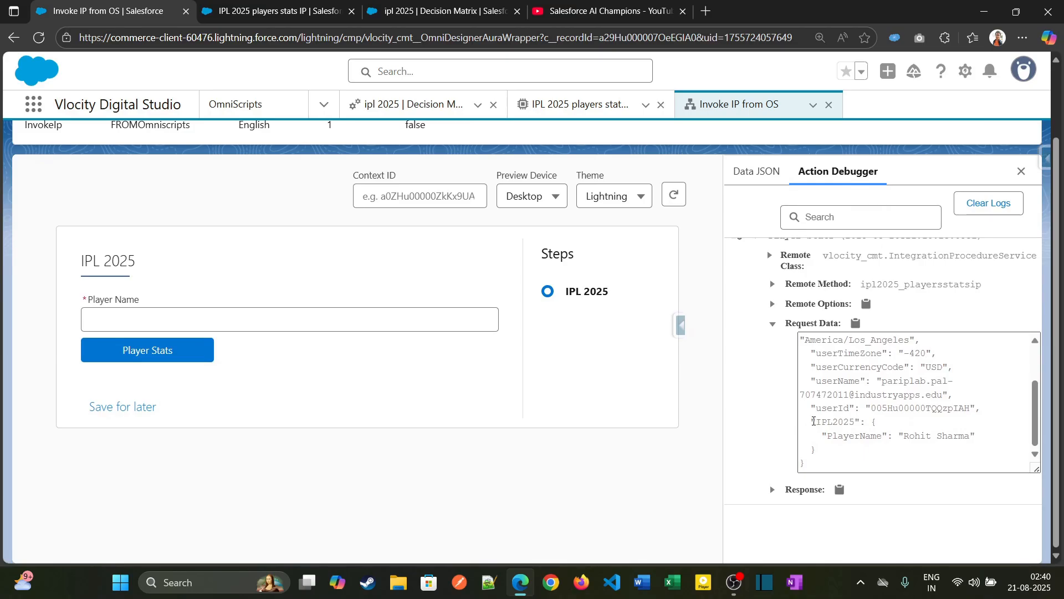
drag(815, 422, 856, 423)
key(ctrl+c)
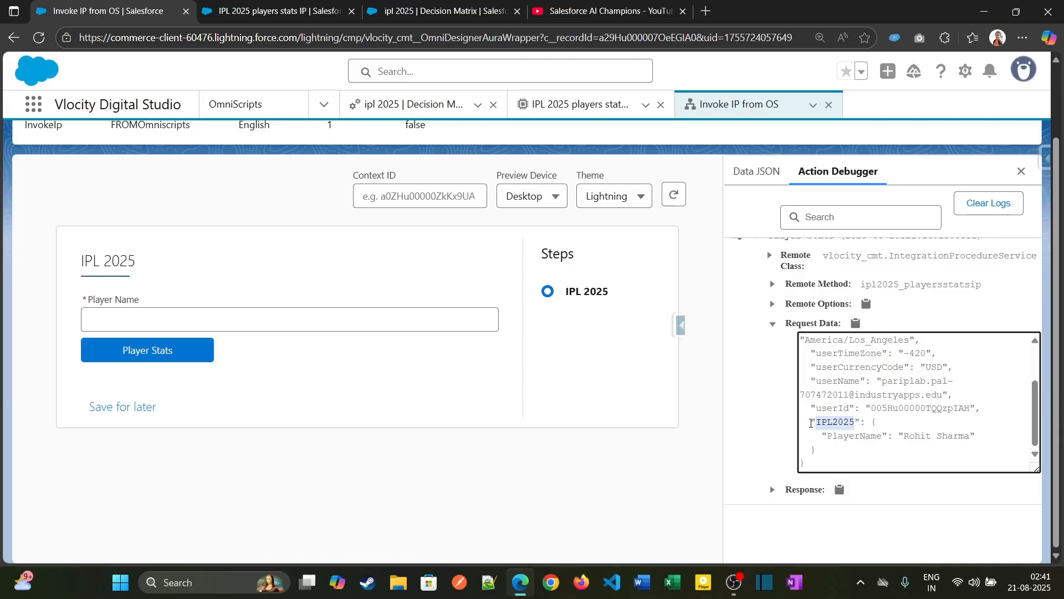
drag(811, 423, 822, 446)
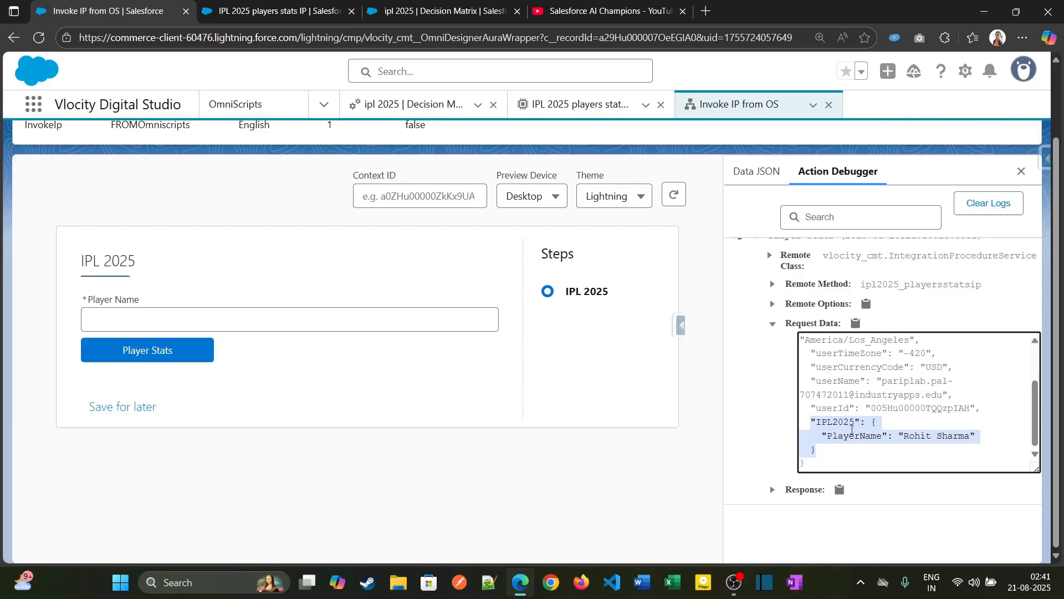
double_click(840, 424)
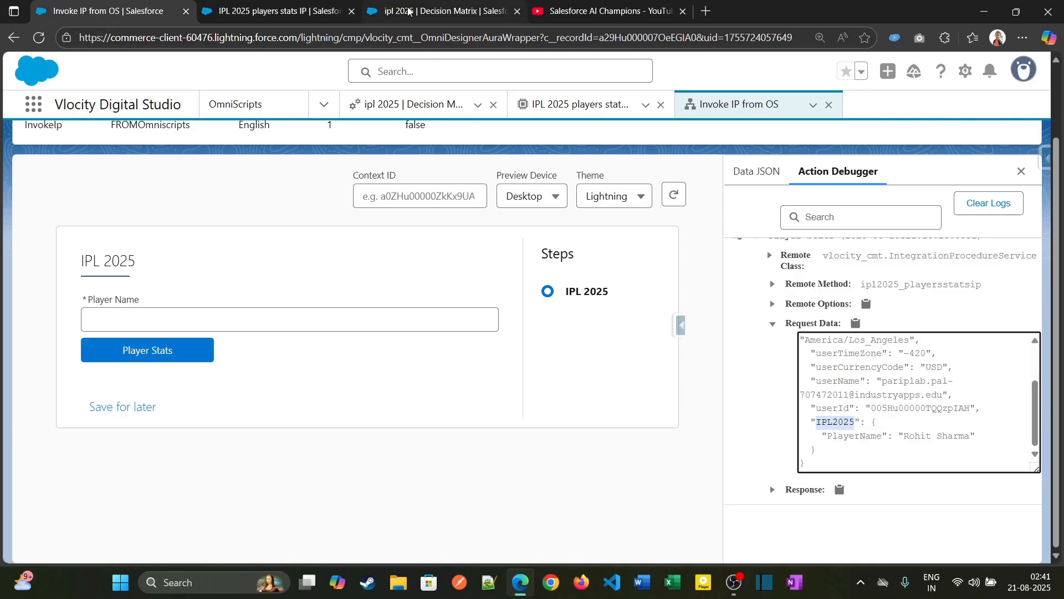
- Deactivate the current version of the IPL 2025 players stats IP integration procedure from its procedure configuration
click(308, 10)
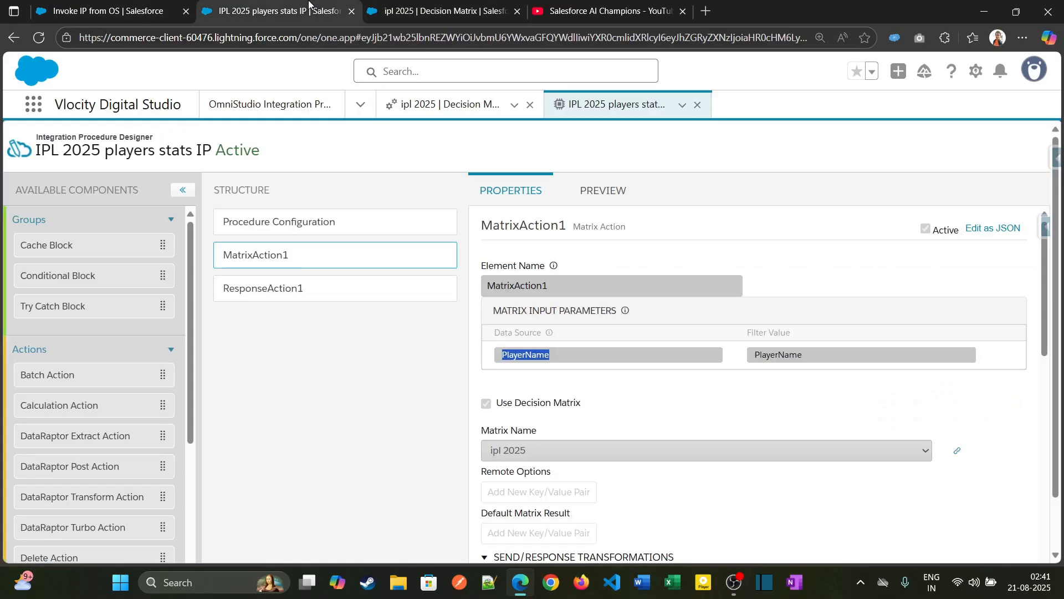
click(356, 221)
click(731, 540)
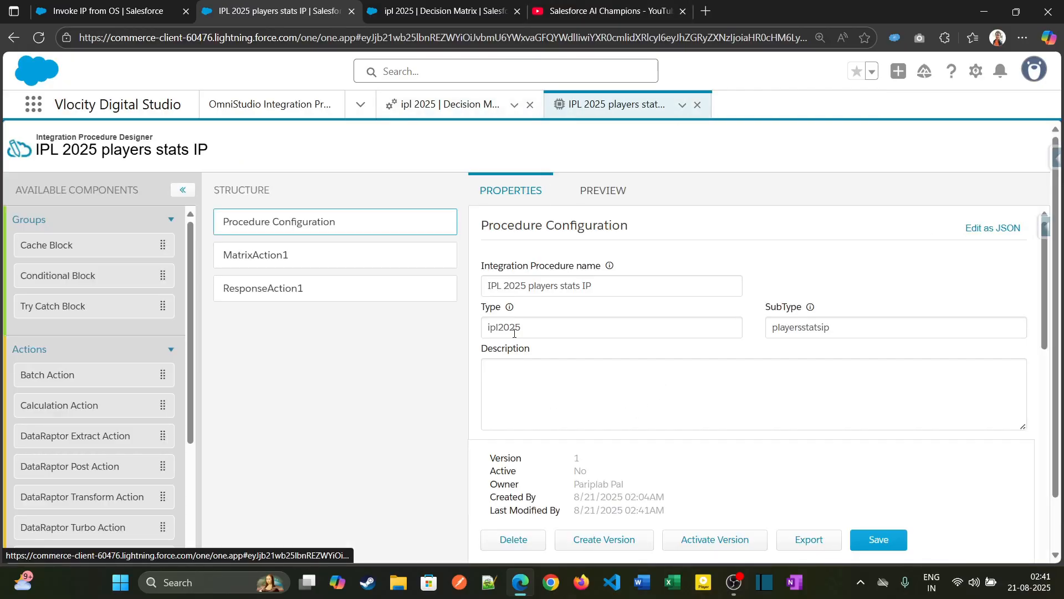
- Set the data source of MatrixAction1's matrix input parameter to IPL2025:PlayerName
click(342, 260)
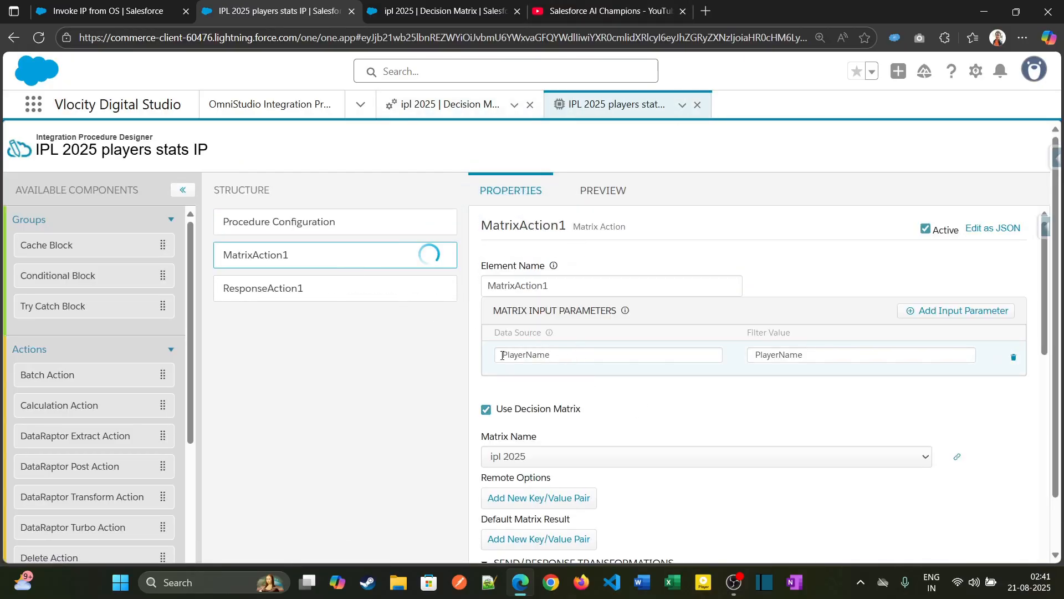
text(IPL2025)
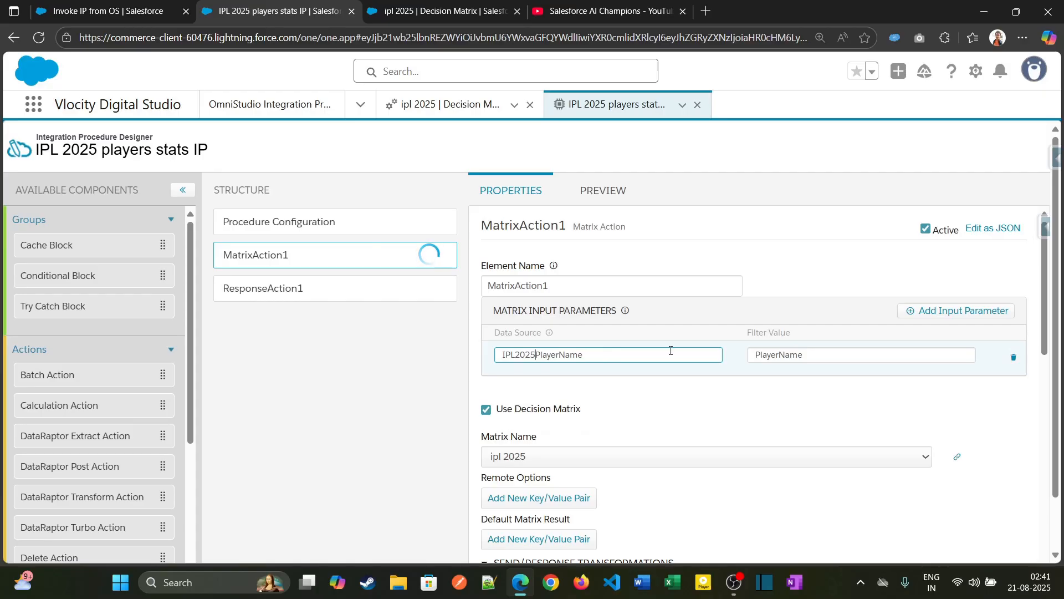
text(:)
- In the procedure's preview, edit the input parameters as JSON and open an IPL2025 object in front of the PlayerName entry
click(614, 191)
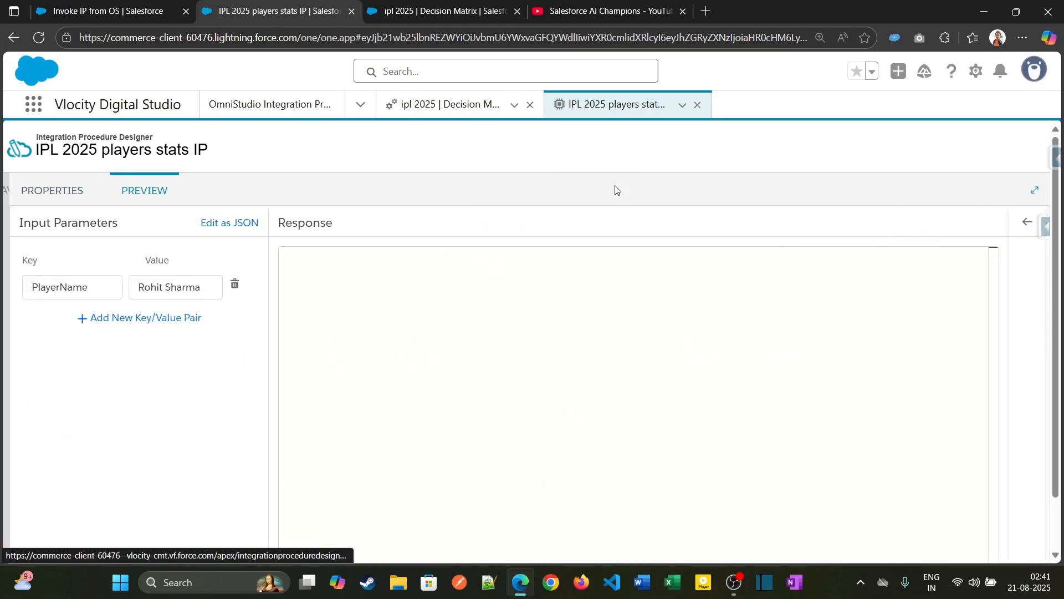
click(240, 223)
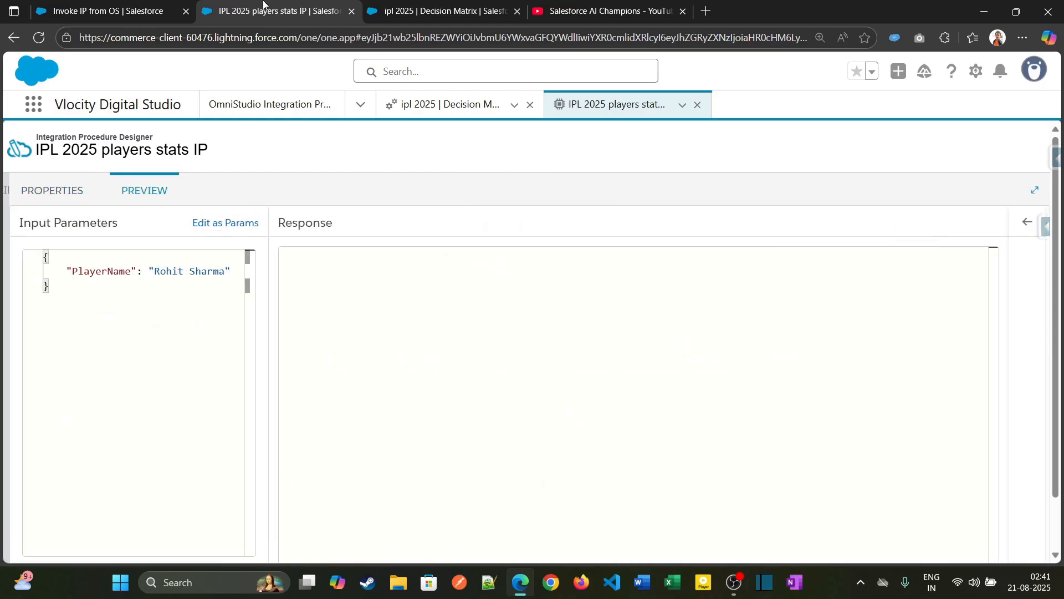
click(65, 271)
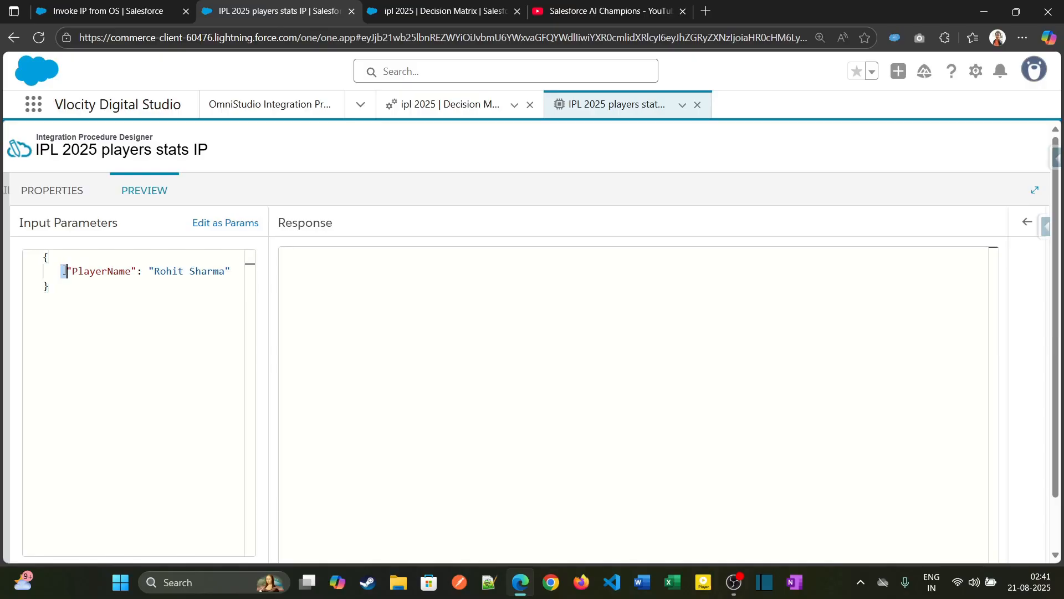
key(ctrl+v)
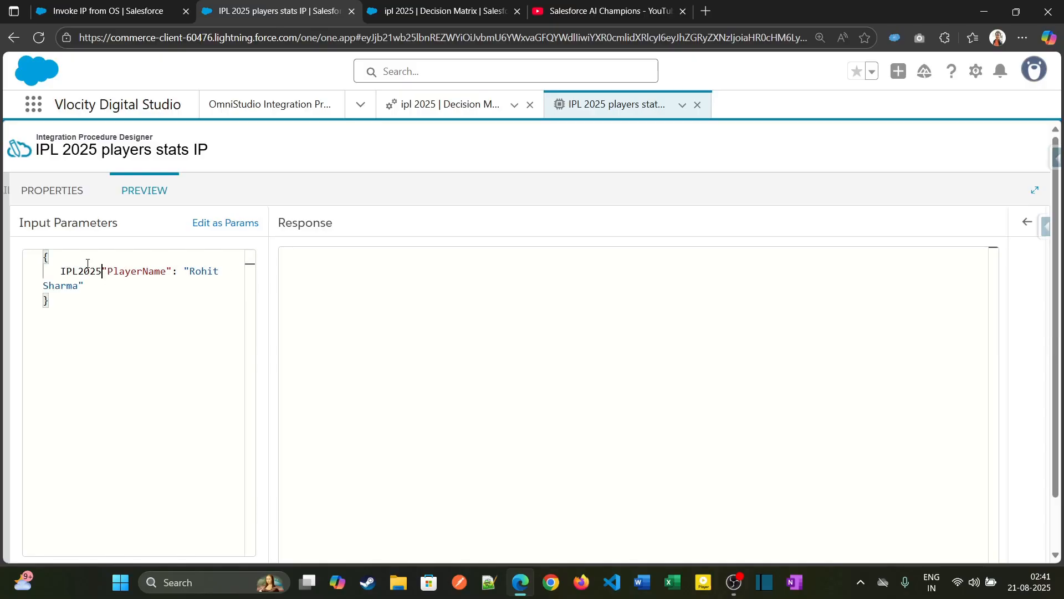
key(shift+Up)
text(:"PlayerName": "Rohit Sharma)
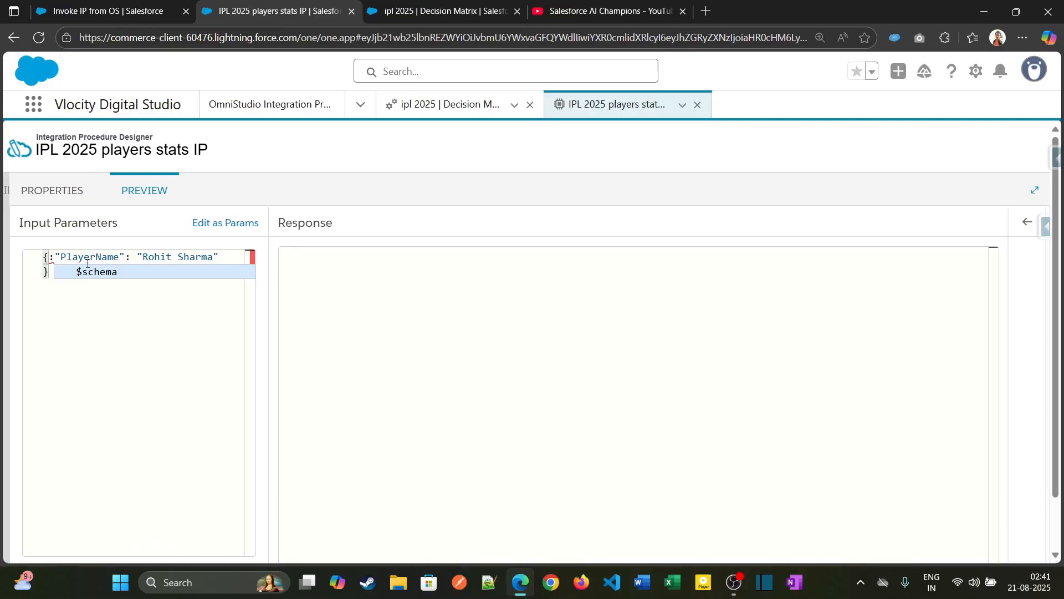
key(ctrl+z)
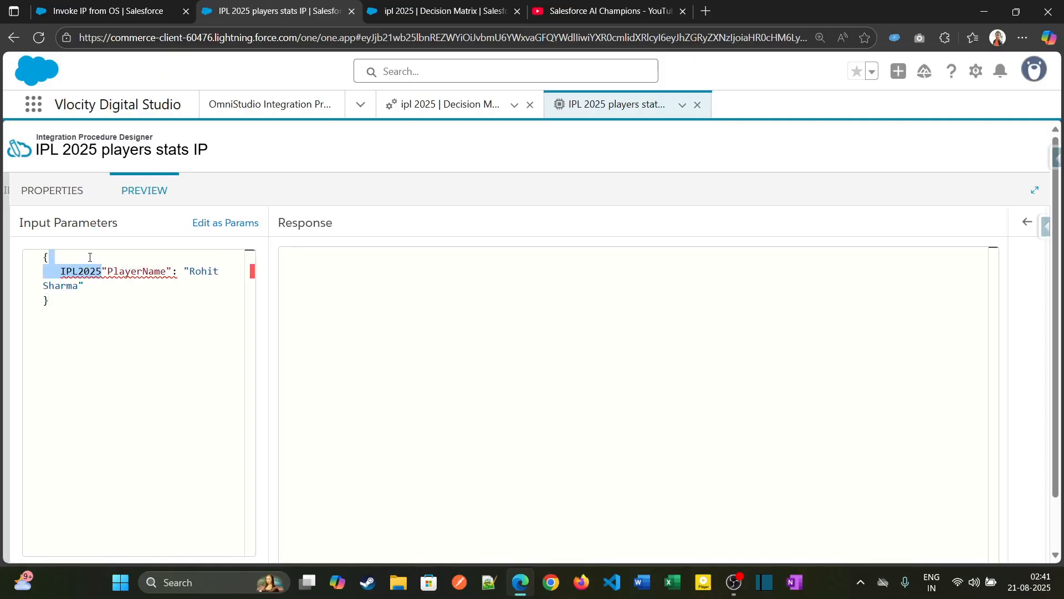
click(90, 257)
text(:)
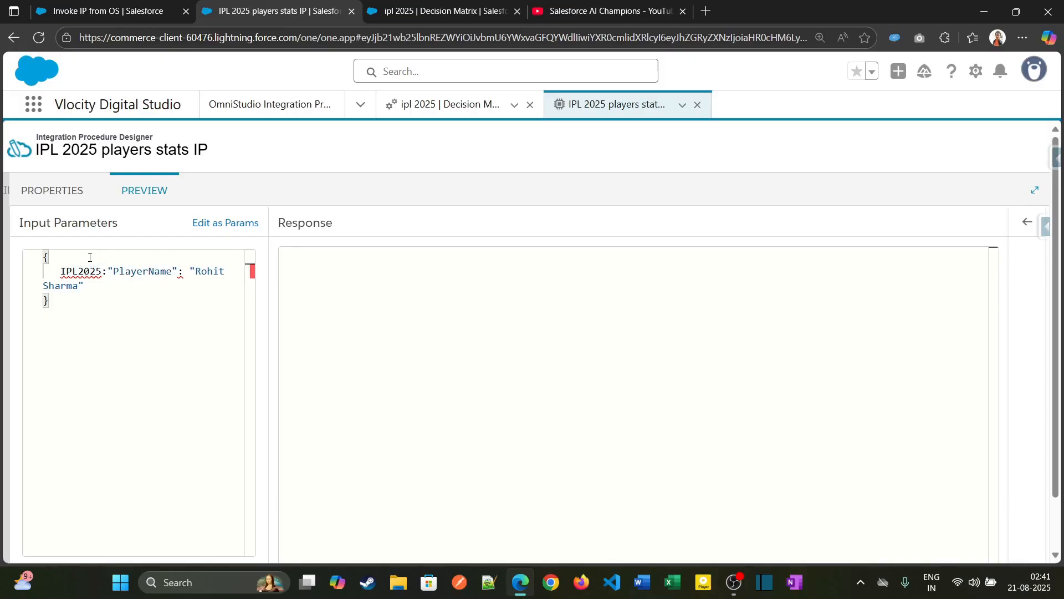
text({)
key(Return)
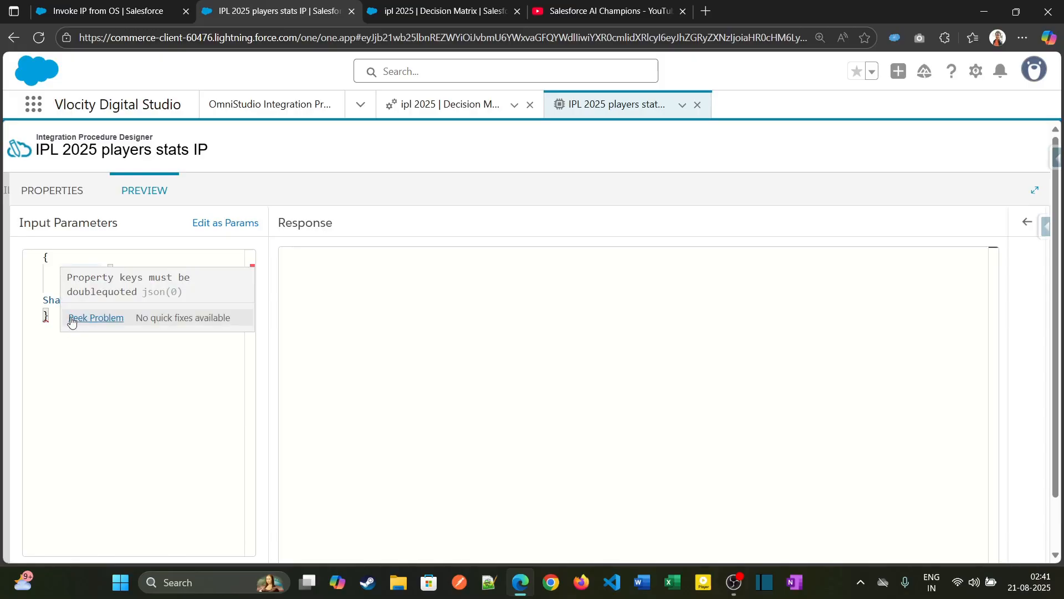
- Close the IPL2025 object with a brace and enclose its key in double quotes in the preview's input JSON
click(54, 306)
click(76, 316)
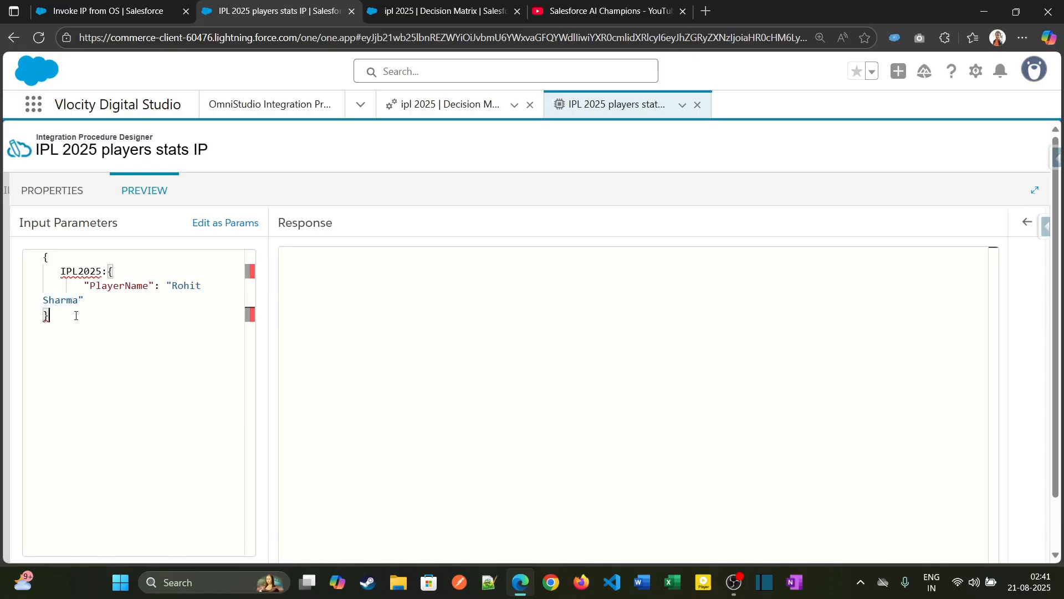
key(Return)
text(})
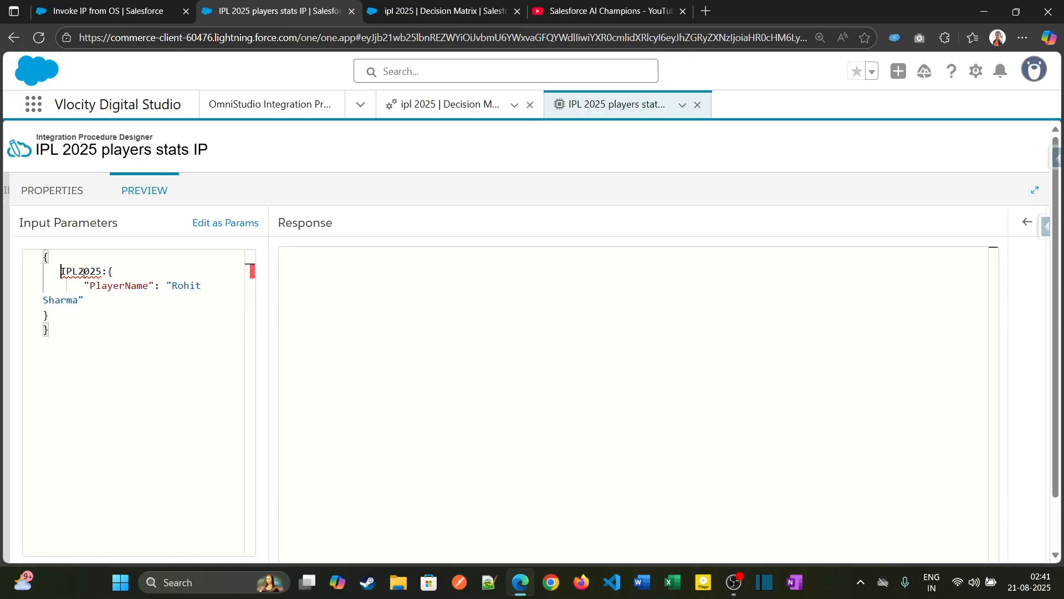
mouse_move(82, 276)
text(")
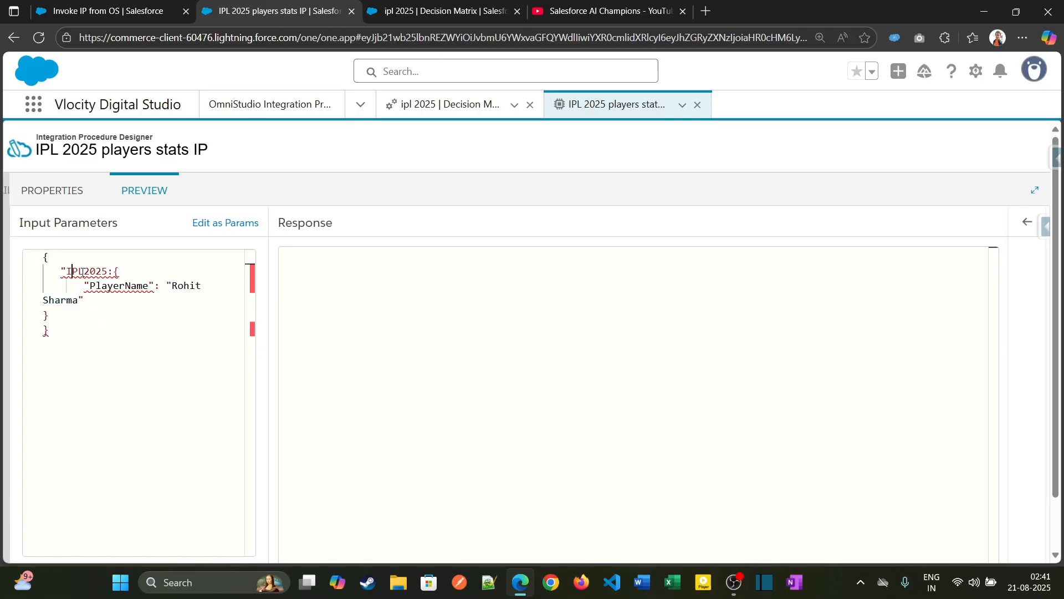
key(Right)
key(Right)
text(")
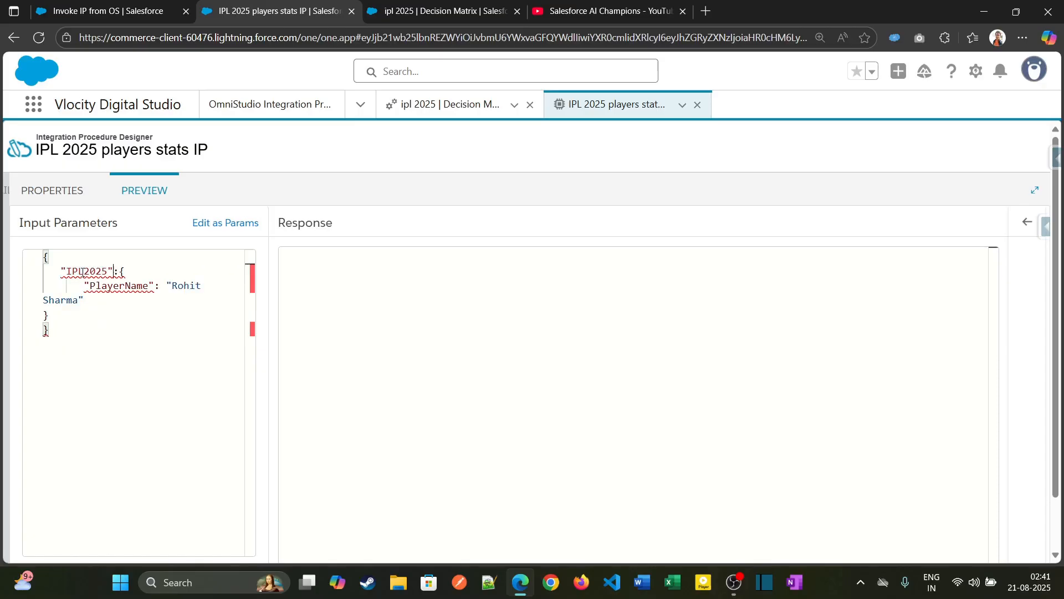
- Check the nested input in both parameter and JSON form, and execute the integration procedure with it
click(219, 224)
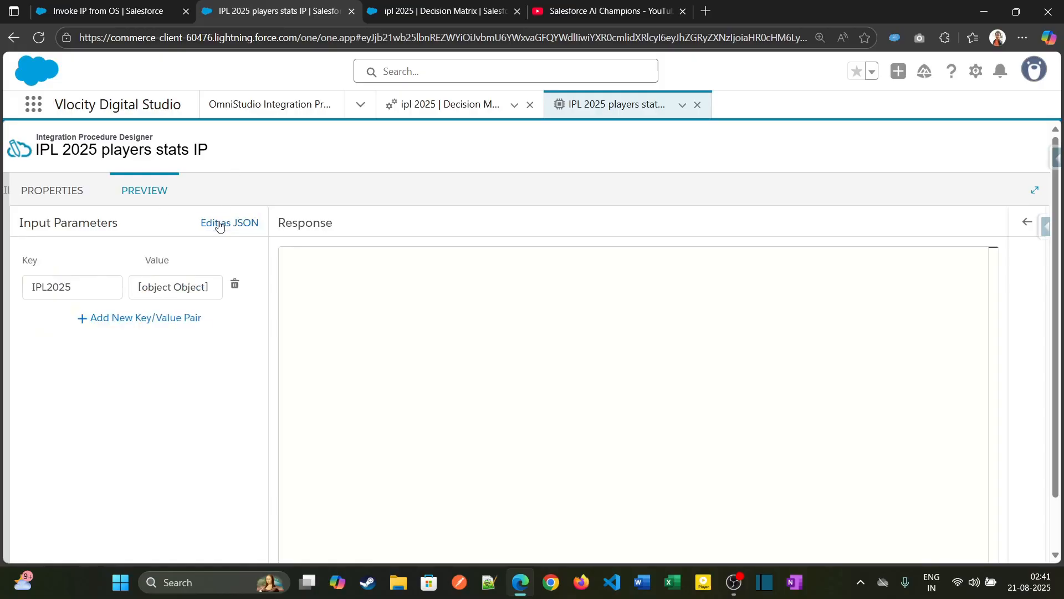
click(215, 223)
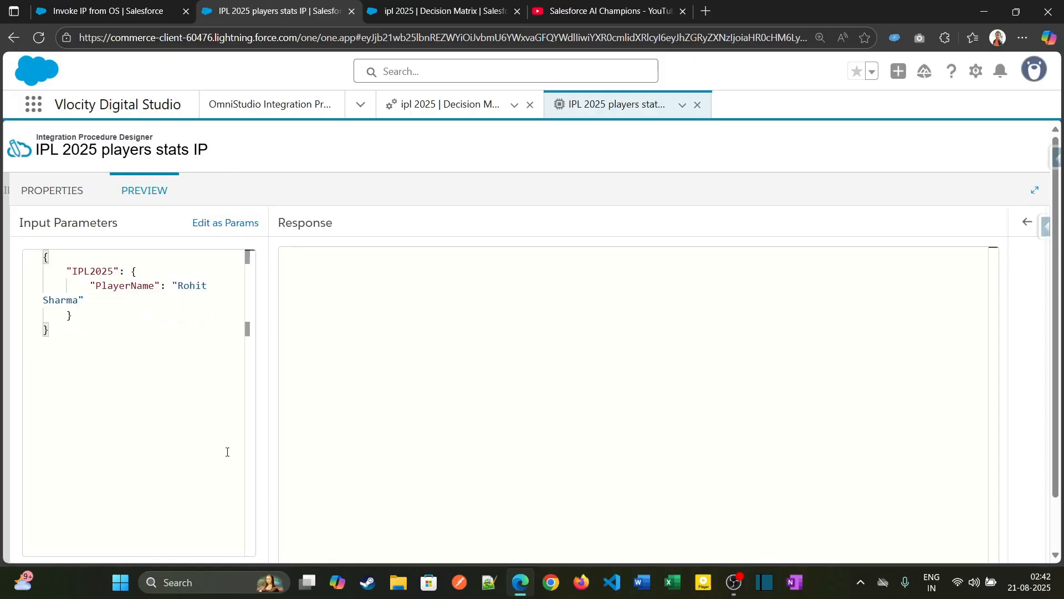
scroll(398, 435, down, 1)
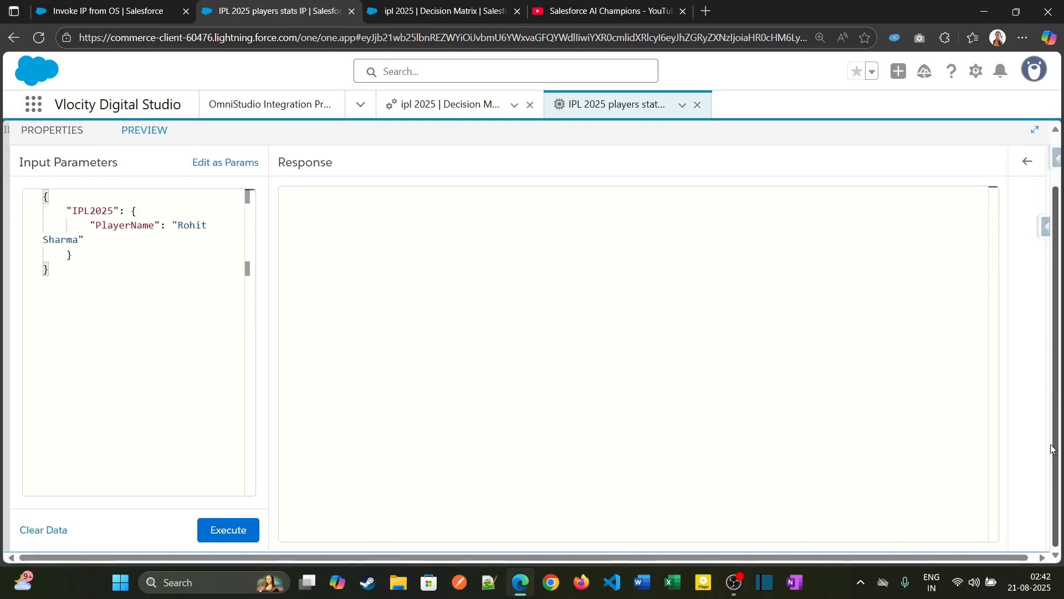
click(238, 531)
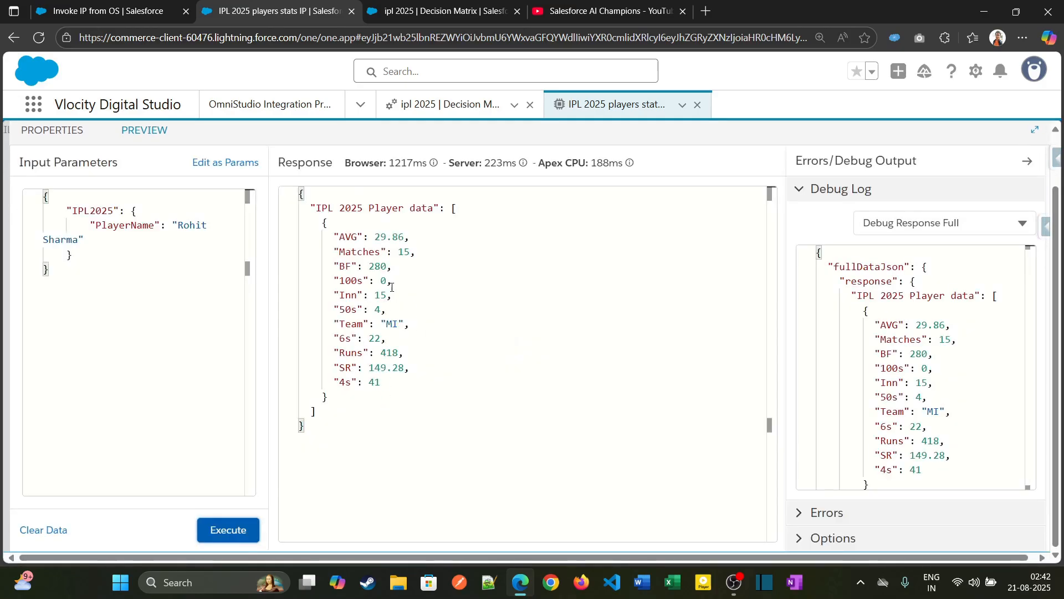
- Activate the current version of the IPL 2025 players stats IP from its procedure configuration
scroll(1057, 288, up, 1)
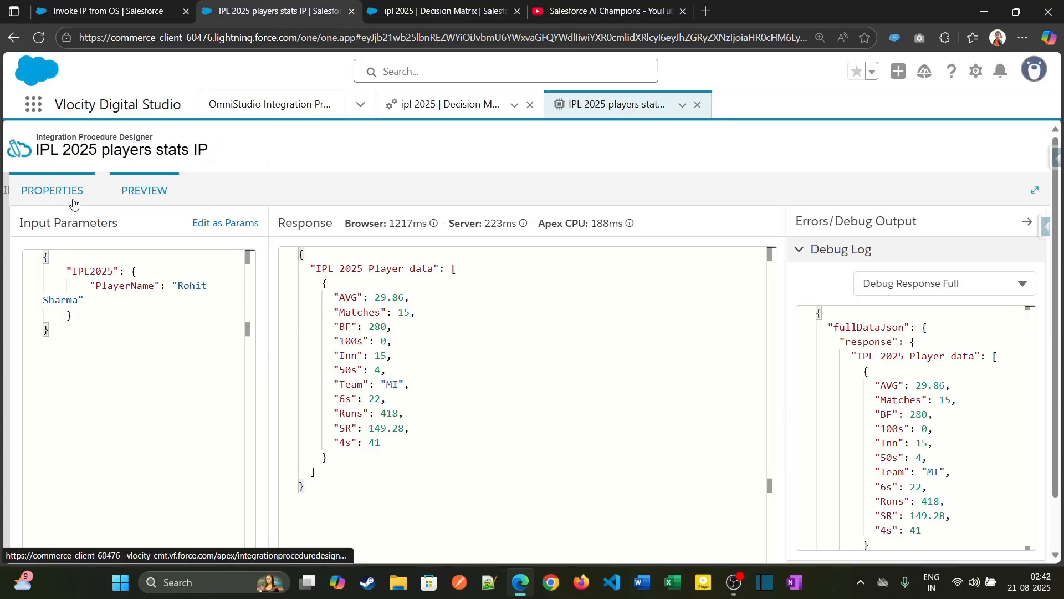
click(71, 195)
click(328, 224)
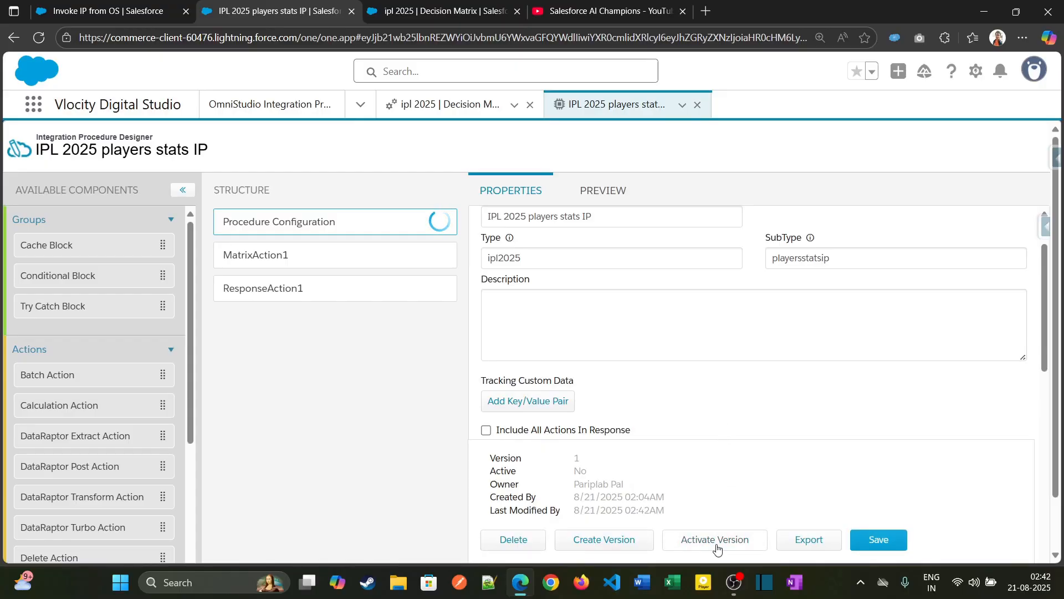
click(716, 540)
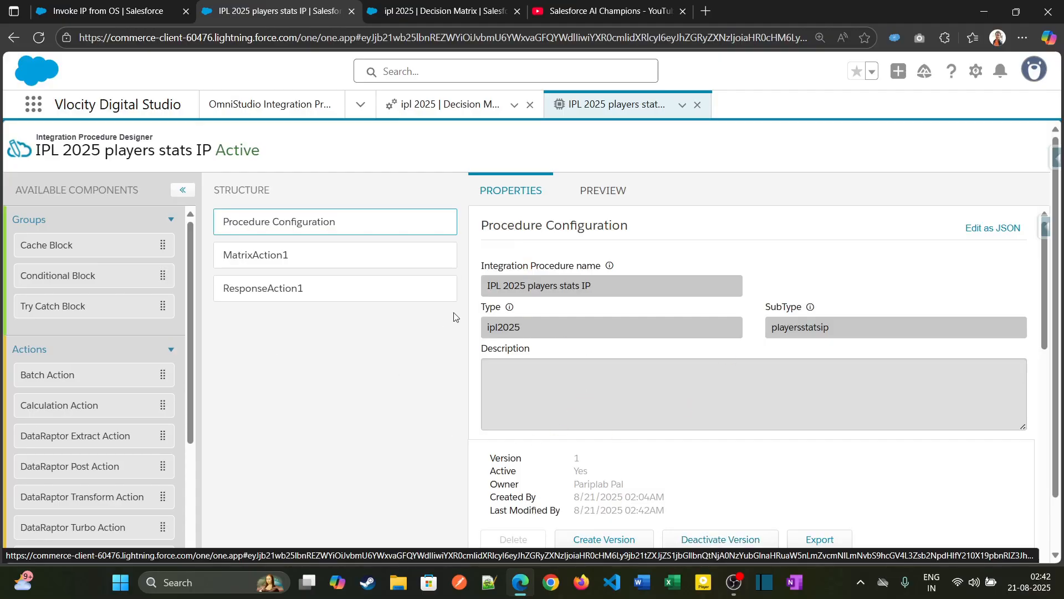
- Return to the Invoke IP from OS OmniScript preview, reload it and clear the Action Debugger logs
click(447, 111)
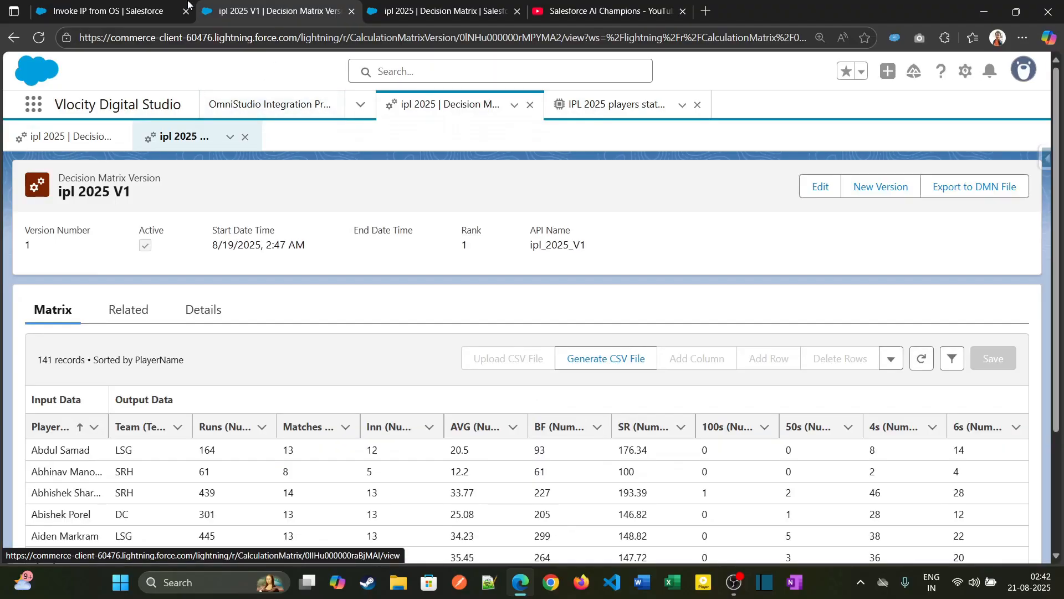
click(128, 4)
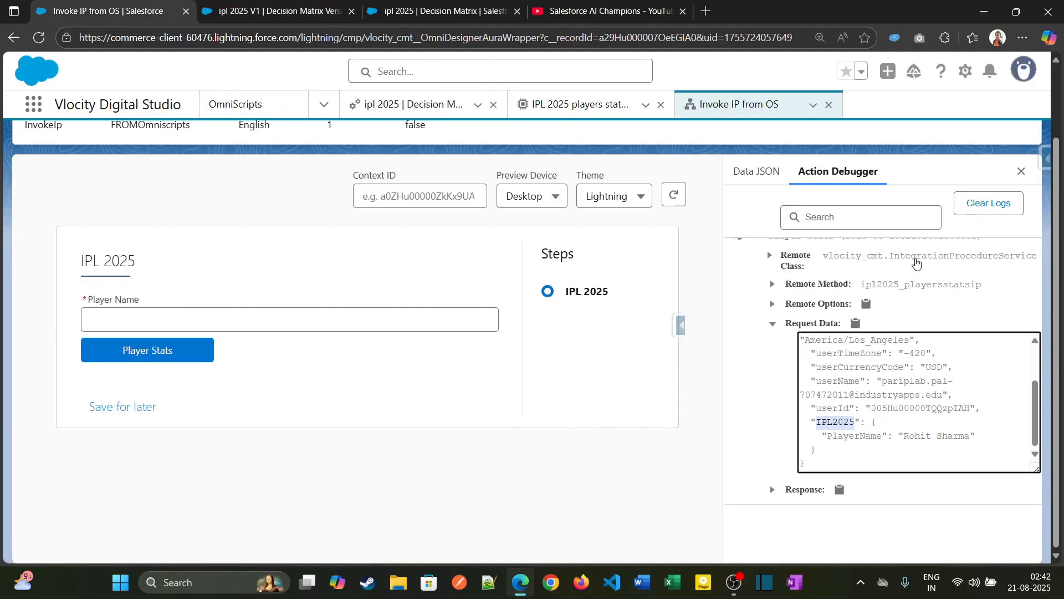
scroll(738, 200, up, 2)
click(674, 281)
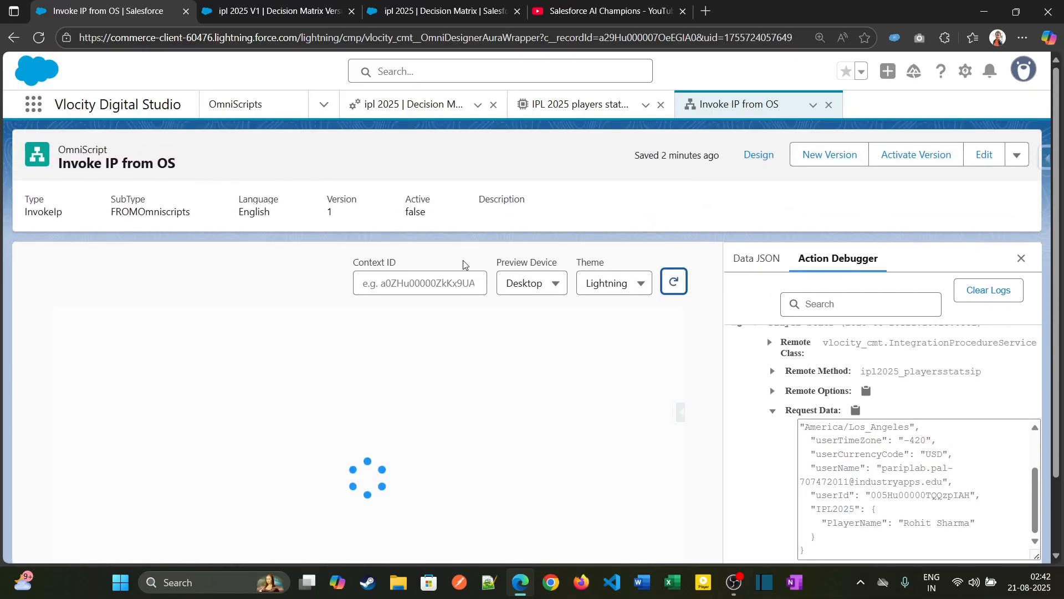
click(979, 294)
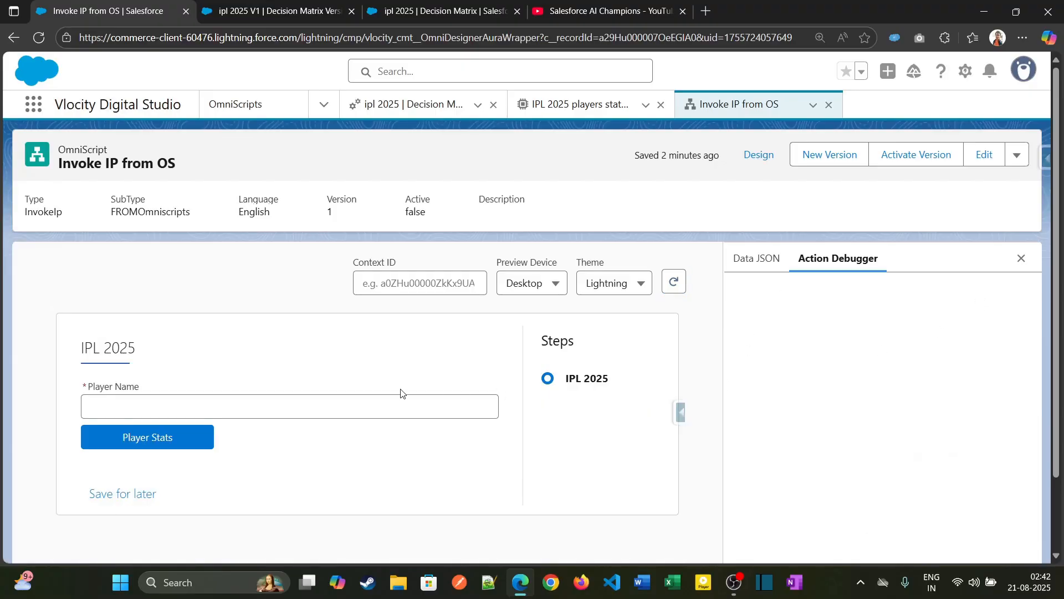
- Run Player Stats for the player name Rohit Sharma in the OmniScript preview and inspect the returned Data JSON
scroll(355, 414, down, 1)
scroll(355, 414, down, 1)
click(263, 326)
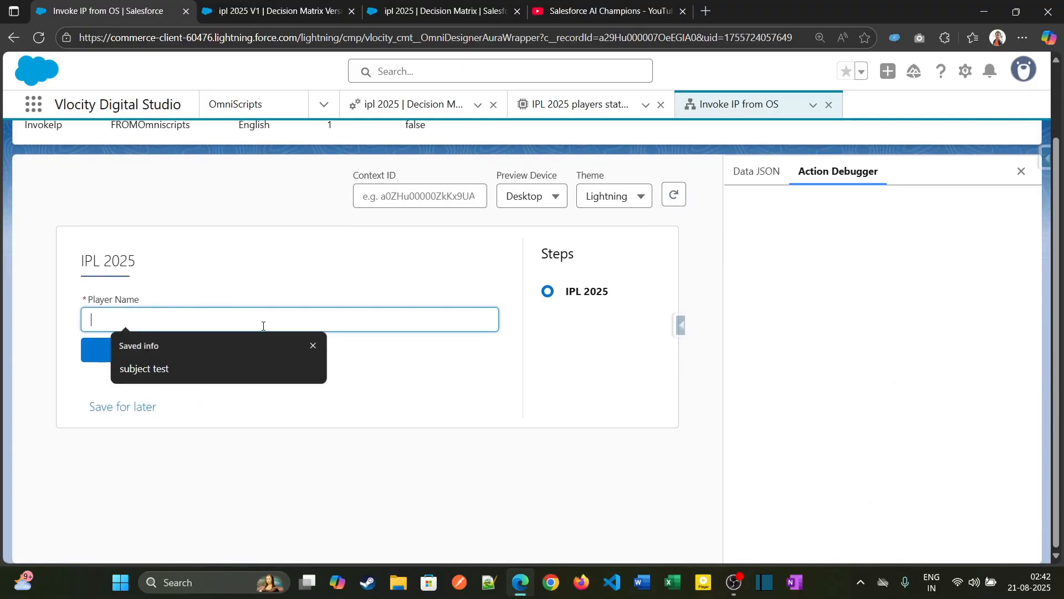
text(Rohit Sharma)
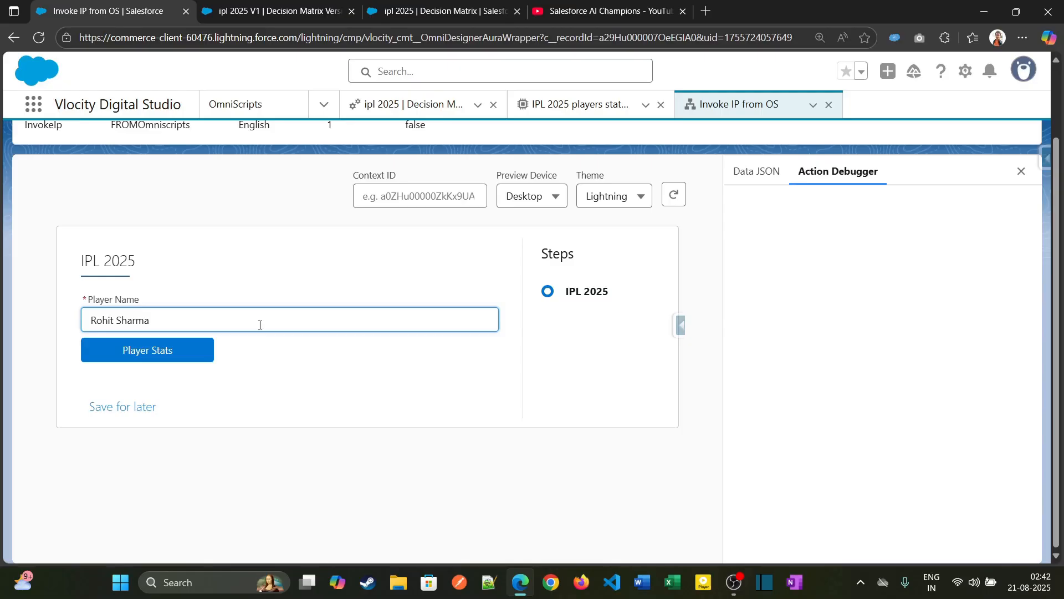
click(166, 349)
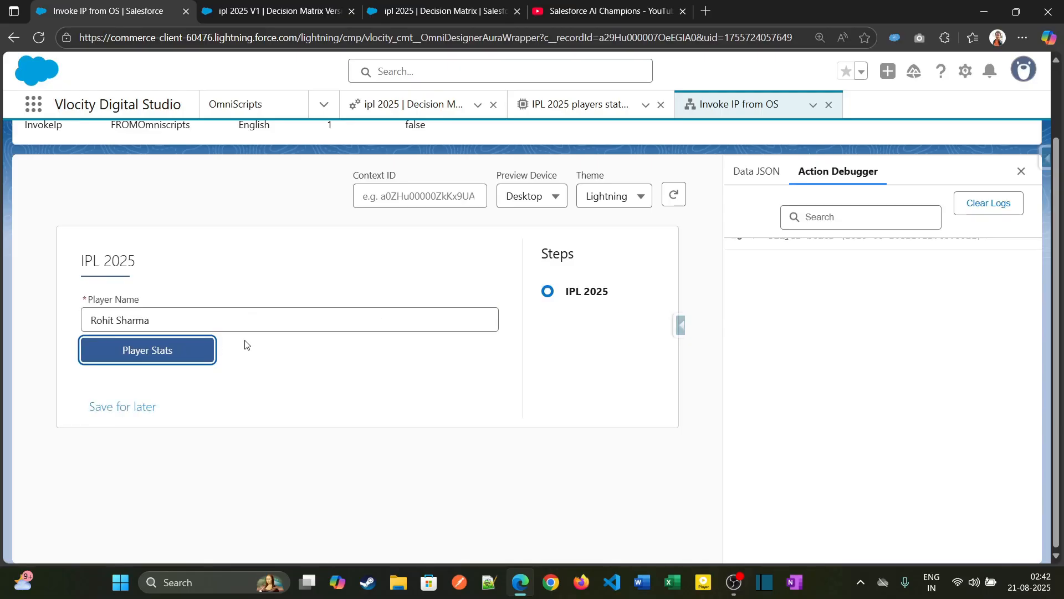
click(736, 187)
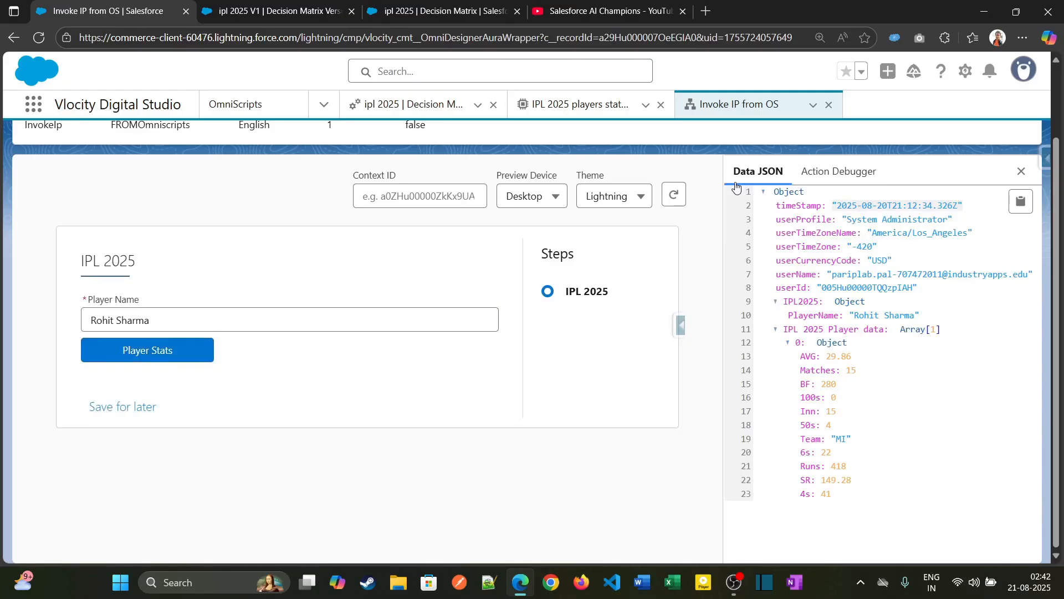
click(139, 351)
- In the OmniScript design, find the Block element and add it to the IPL2025 step below the Player Stats action
scroll(770, 416, up, 2)
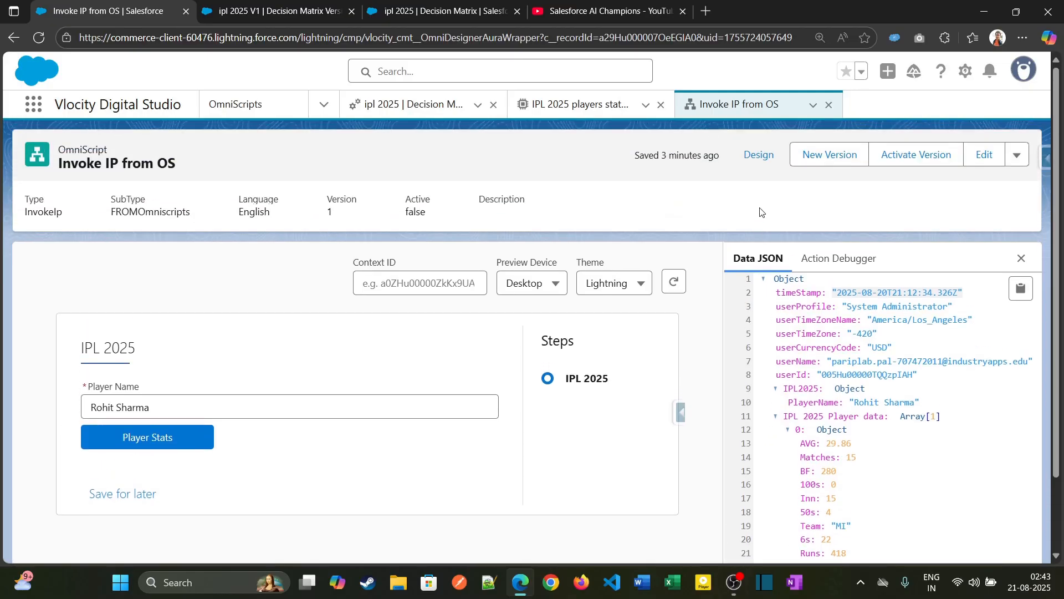
click(764, 160)
scroll(297, 368, down, 2)
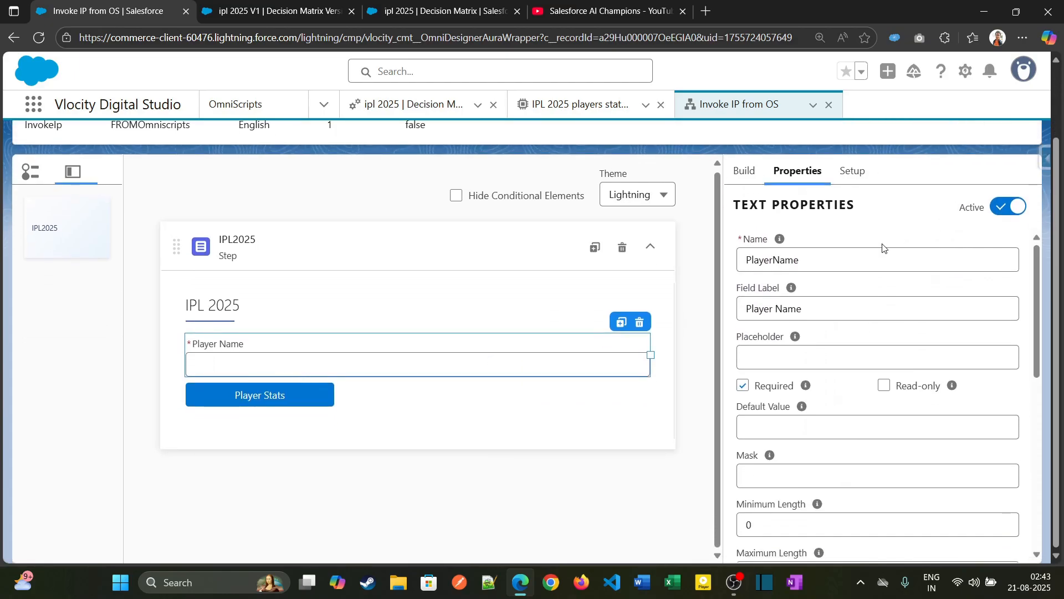
click(744, 171)
click(805, 212)
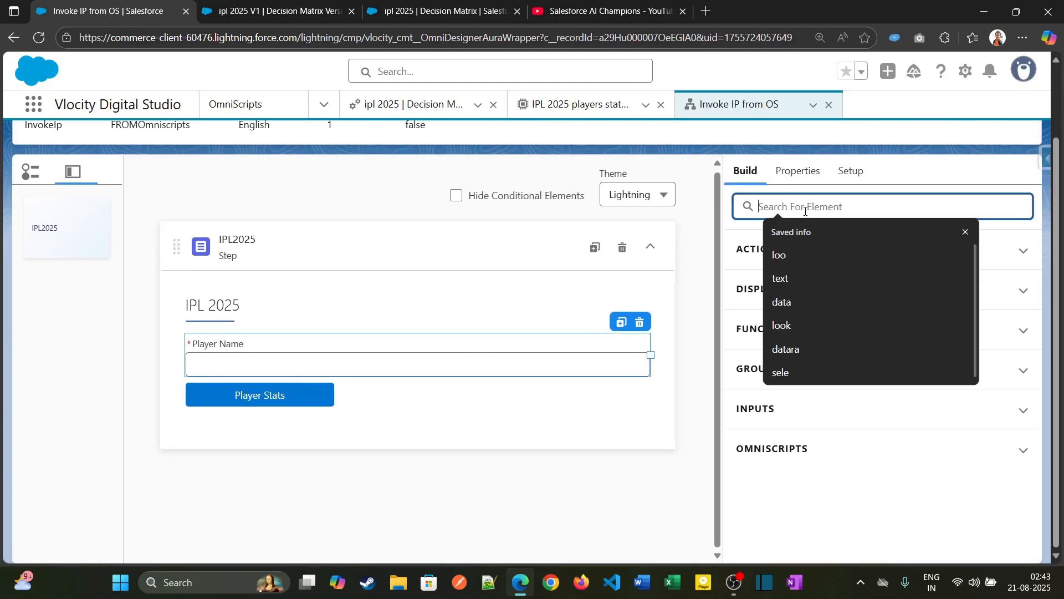
text(bloc)
scroll(810, 413, down, 3)
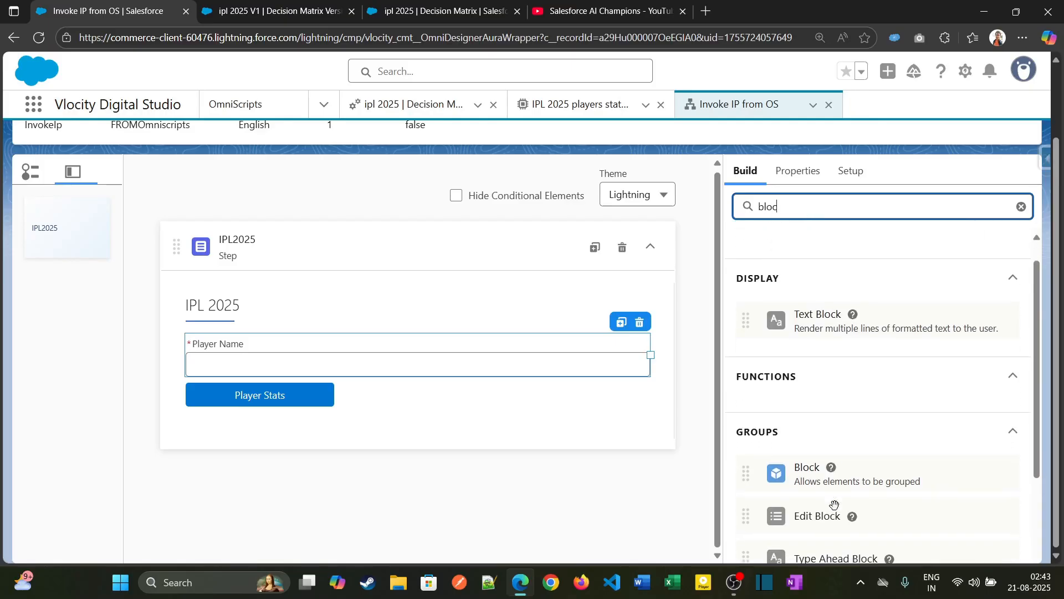
mouse_move(800, 358)
mouse_down()
mouse_move(358, 400)
mouse_move(341, 415)
mouse_up()
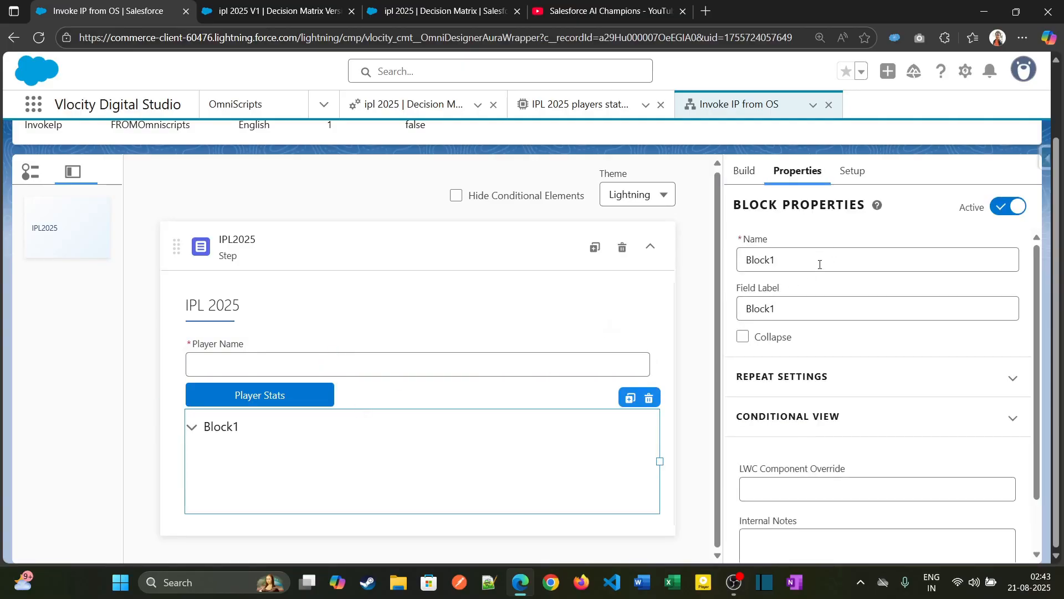
- Set the new block's name to PlayerData
double_click(818, 265)
text(Pla)
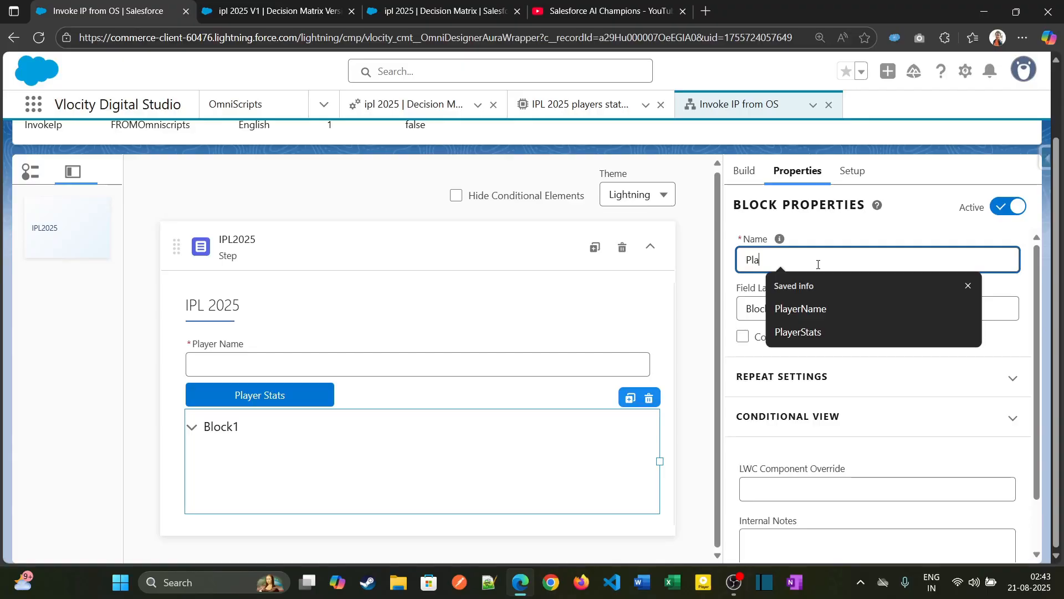
text(yerDa)
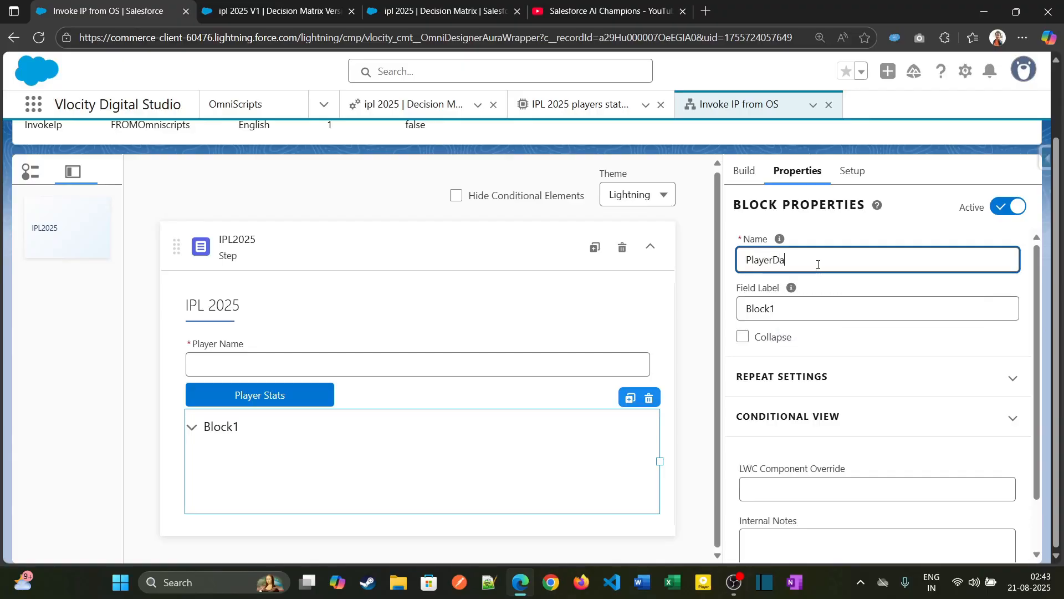
text(ta)
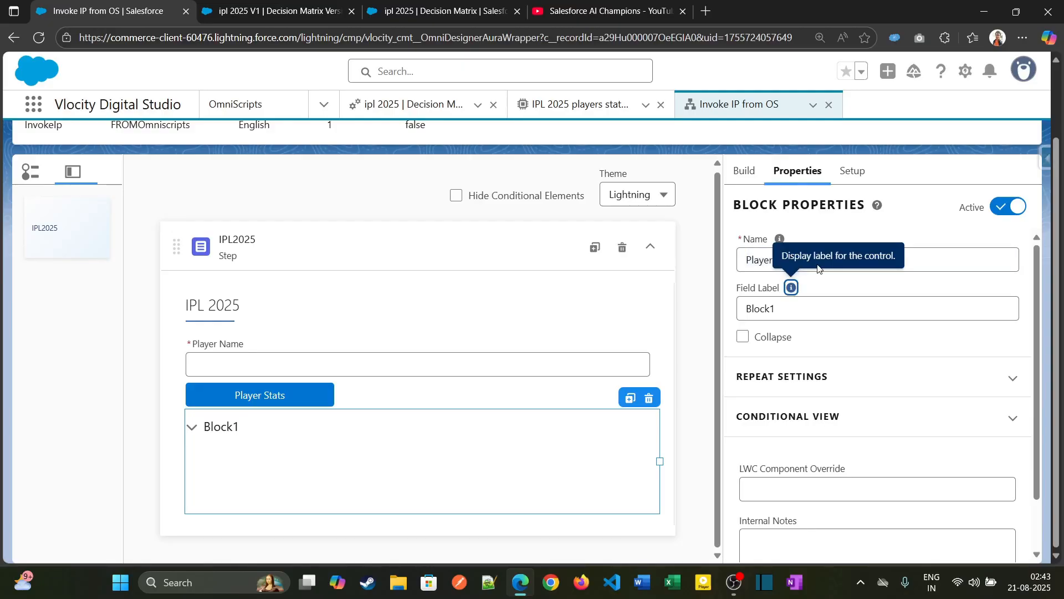
- Set the block's field label to Player Data
double_click(775, 304)
text(PlayerData)
click(775, 299)
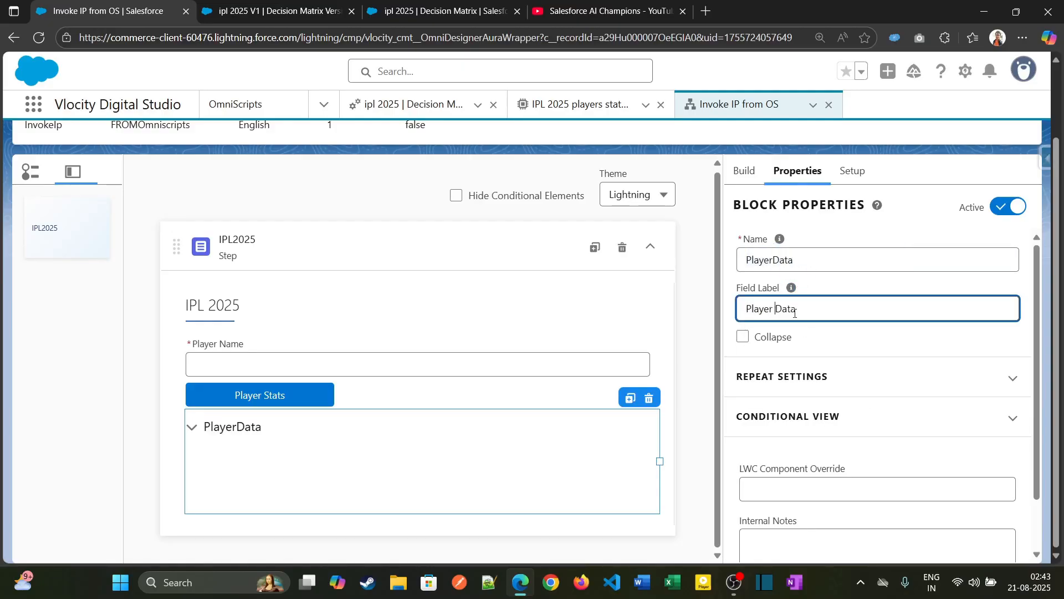
- Find the Formula element and add it inside the Player Data block
click(745, 170)
double_click(784, 213)
text(formu)
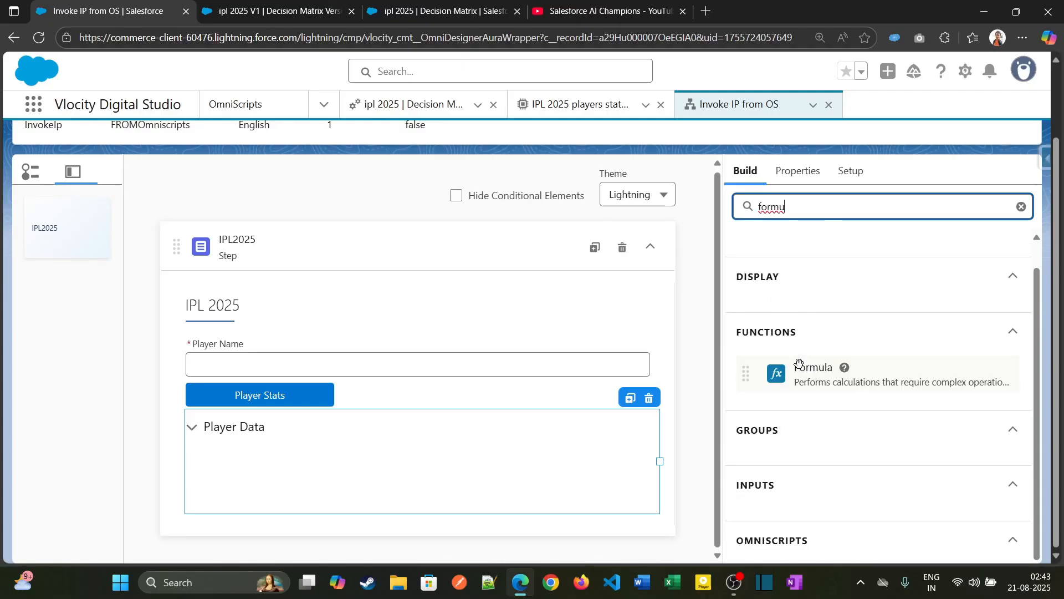
drag(796, 366, 376, 458)
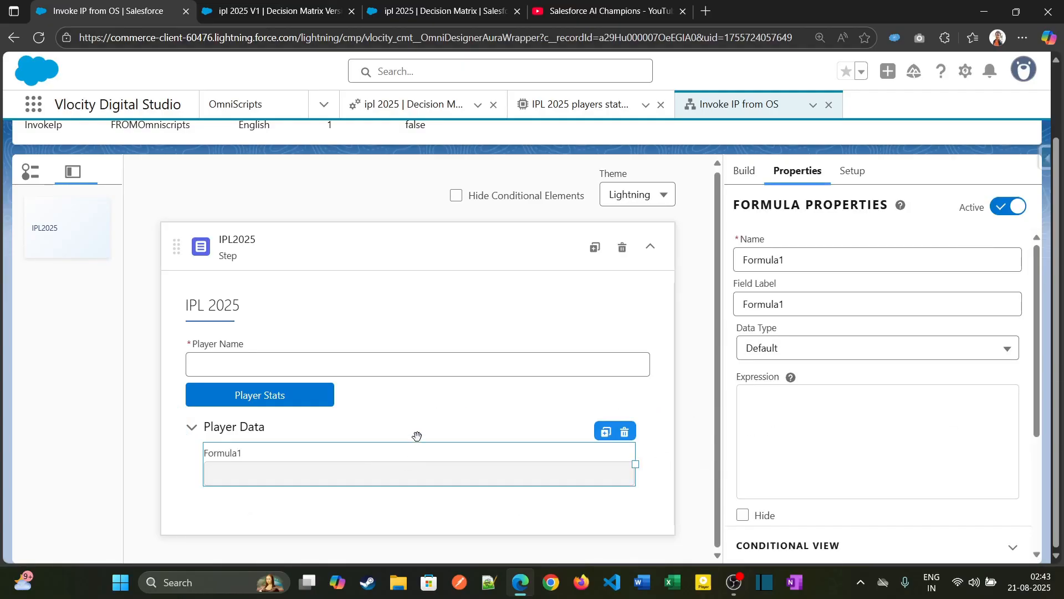
scroll(620, 209, up, 2)
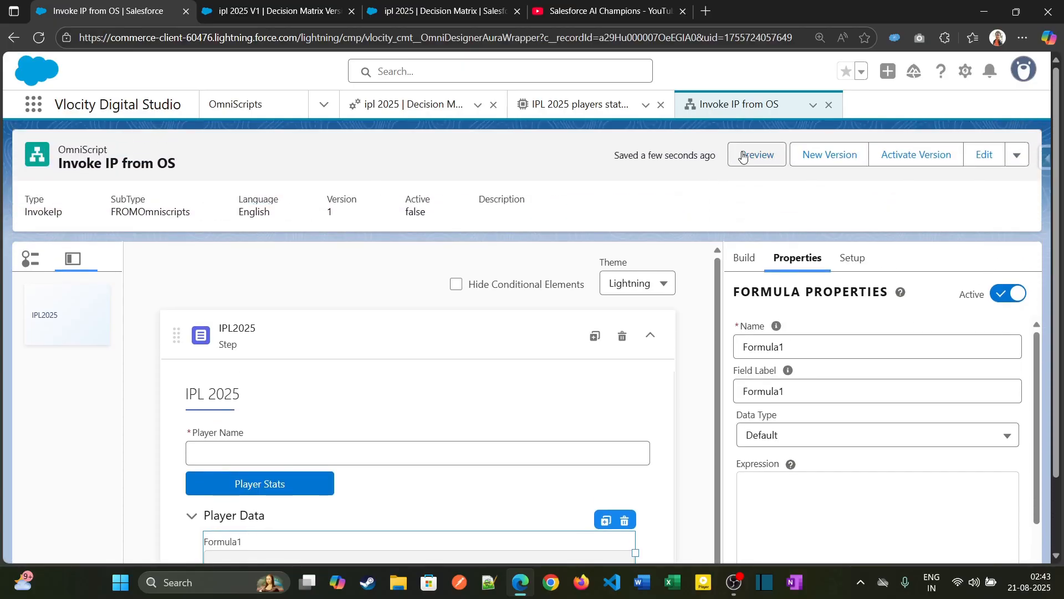
- Open the IPL 2025 players stats integration procedure and check the settings of ResponseAction1
click(391, 11)
click(285, 12)
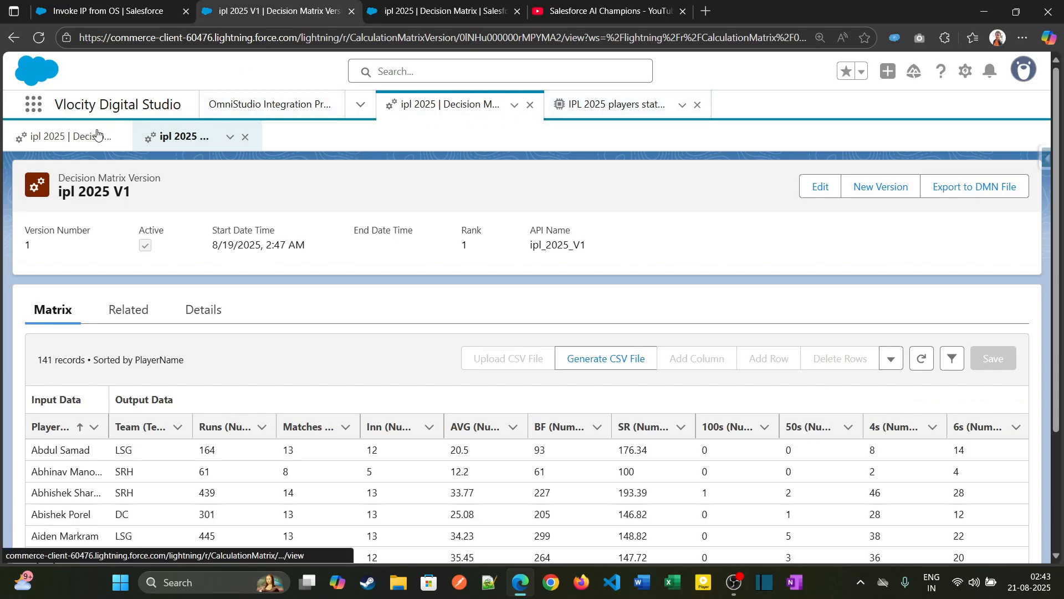
click(156, 6)
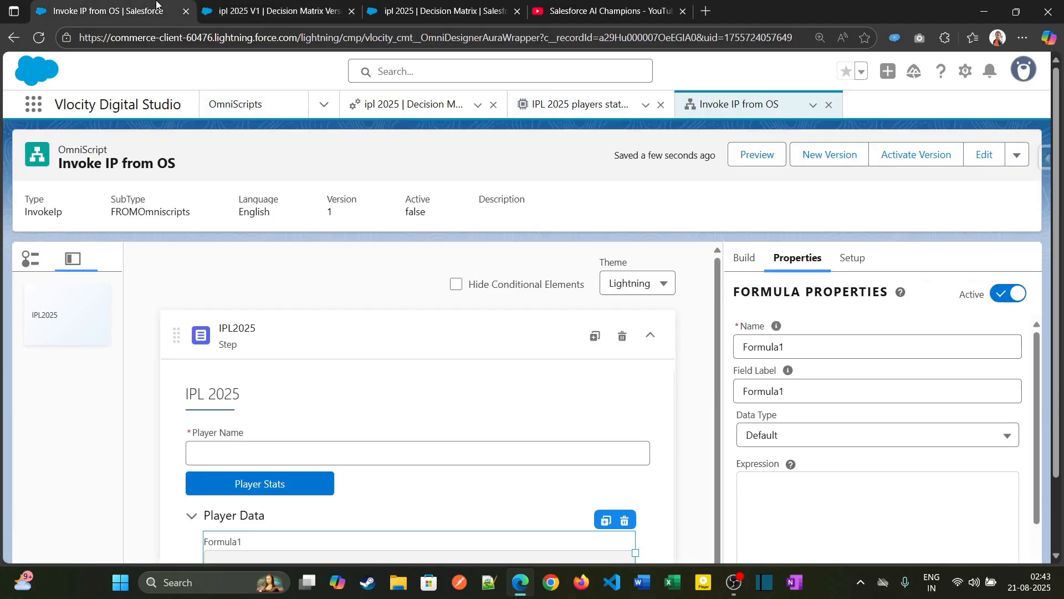
click(409, 105)
click(557, 105)
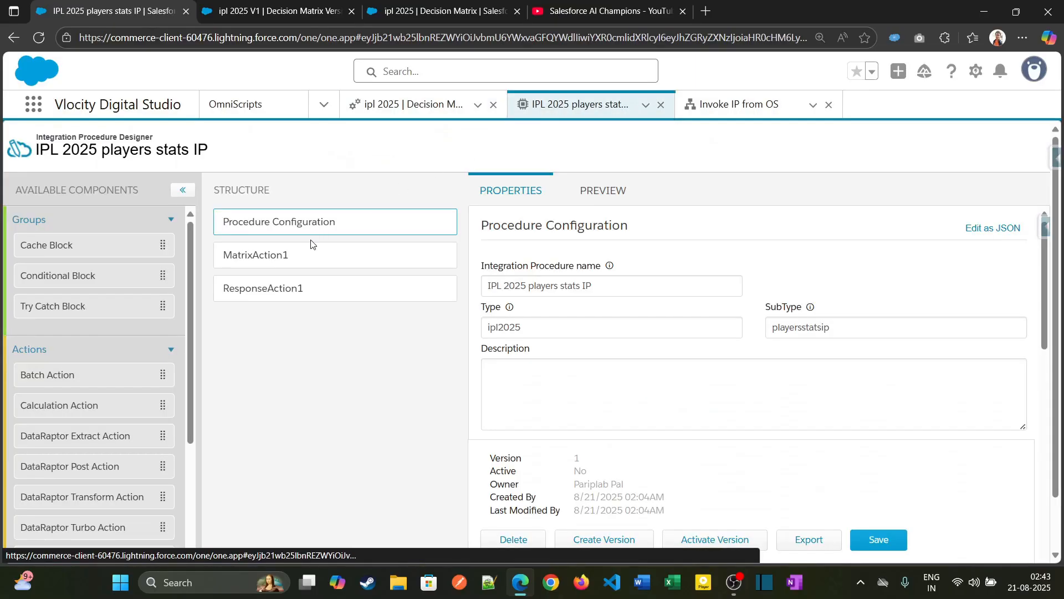
click(324, 283)
scroll(684, 368, down, 3)
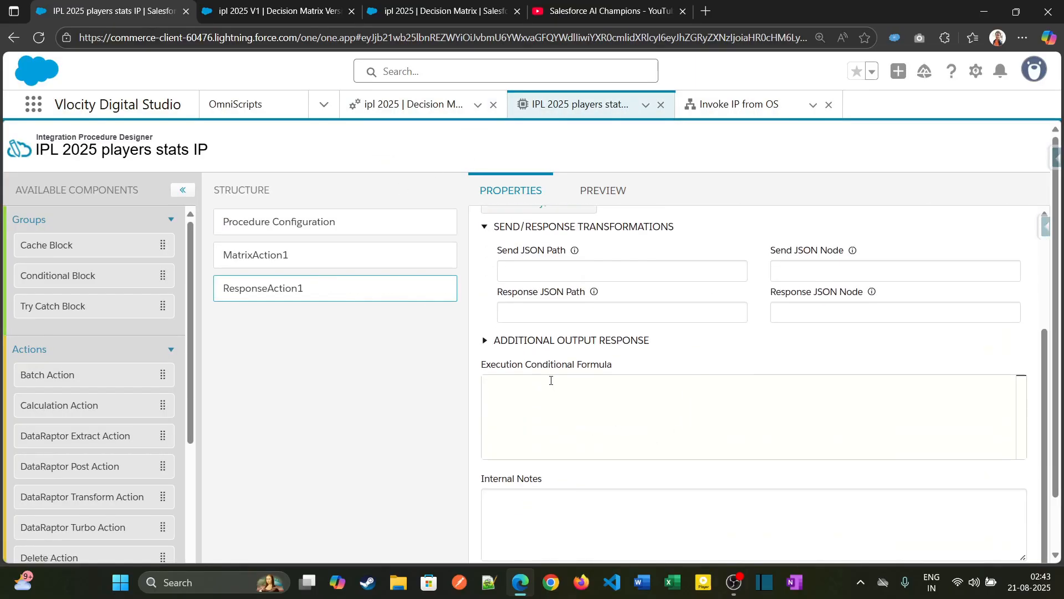
- Reload the integration procedure, execute its preview and copy the node name IPL 2025 Player data from the response
click(603, 190)
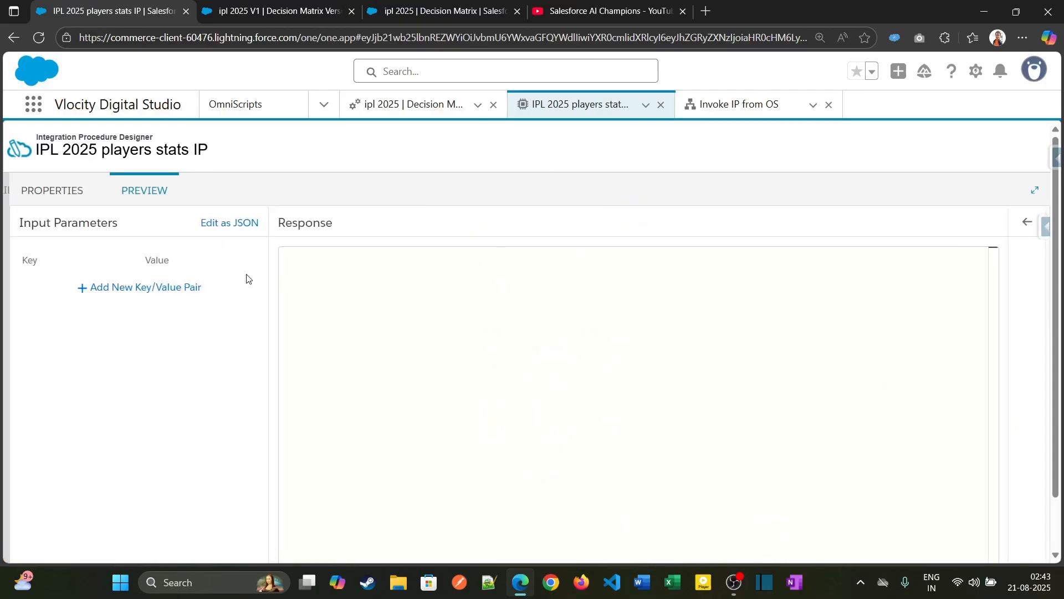
click(71, 190)
click(39, 38)
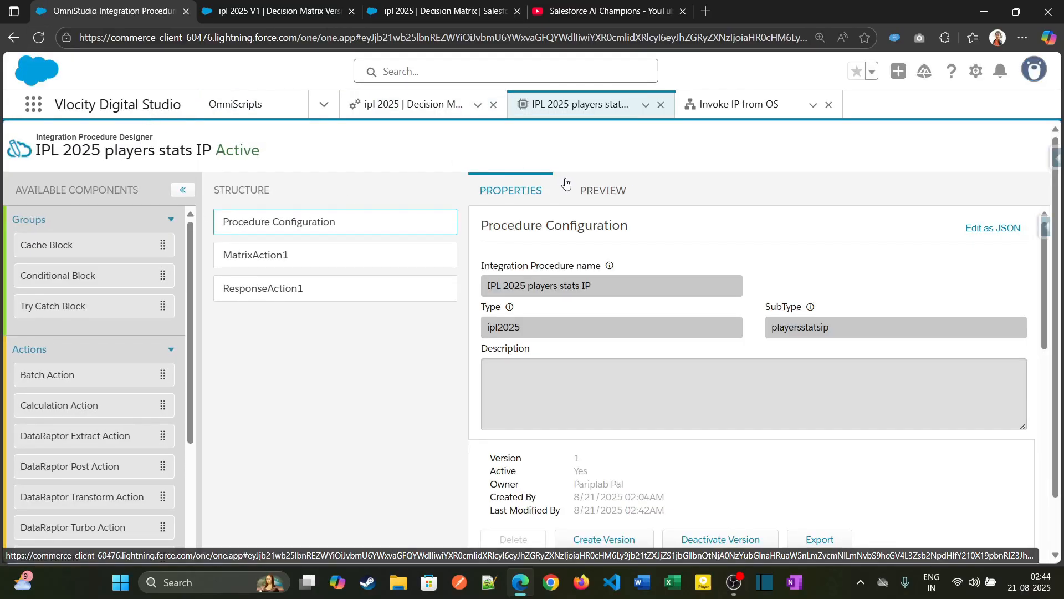
click(586, 188)
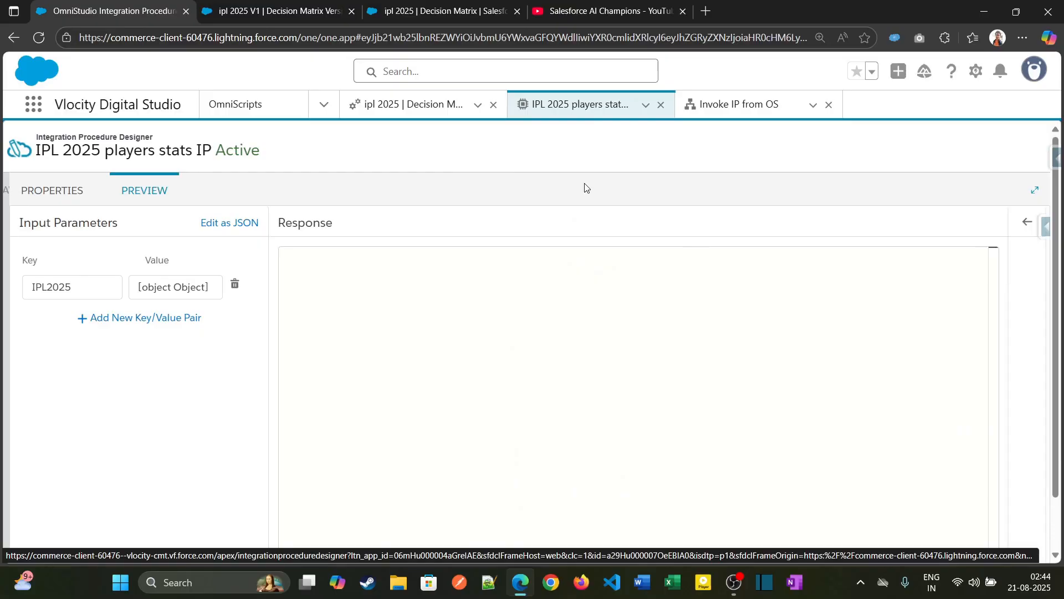
scroll(266, 394, down, 2)
click(233, 530)
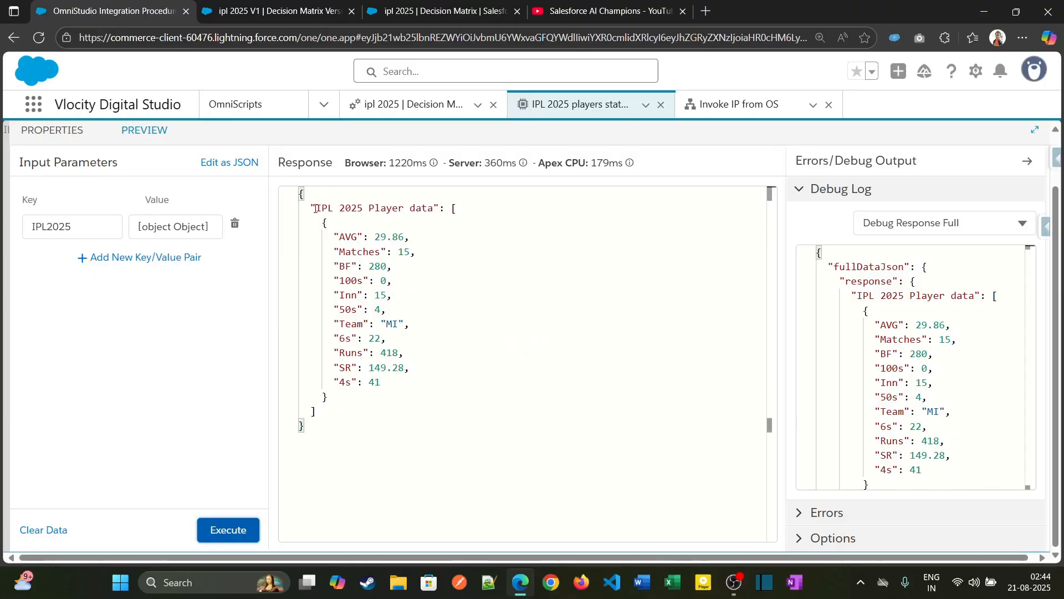
drag(315, 208, 433, 214)
key(ctrl+c)
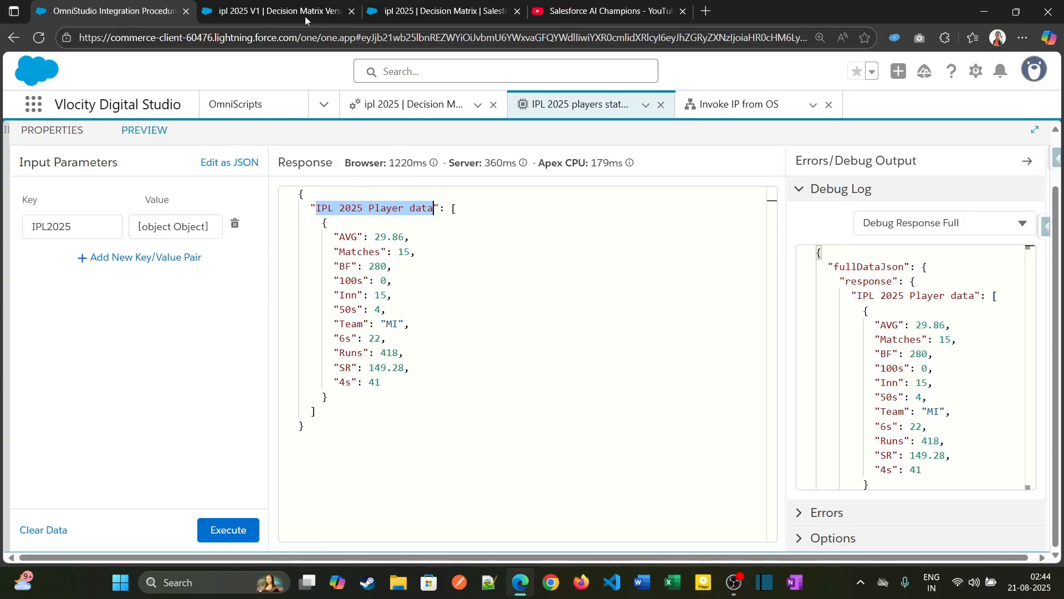
- Return to the Invoke IP from OS OmniScript and enter %IPL 2025 Player data:% in the expression of the formula in the Player Data block
click(255, 12)
click(367, 7)
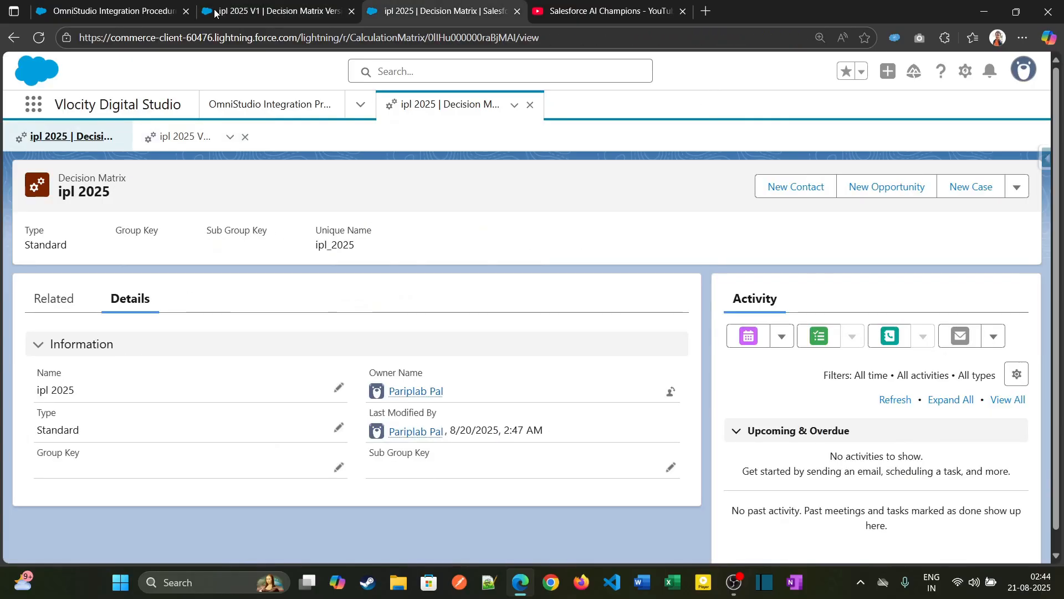
click(139, 17)
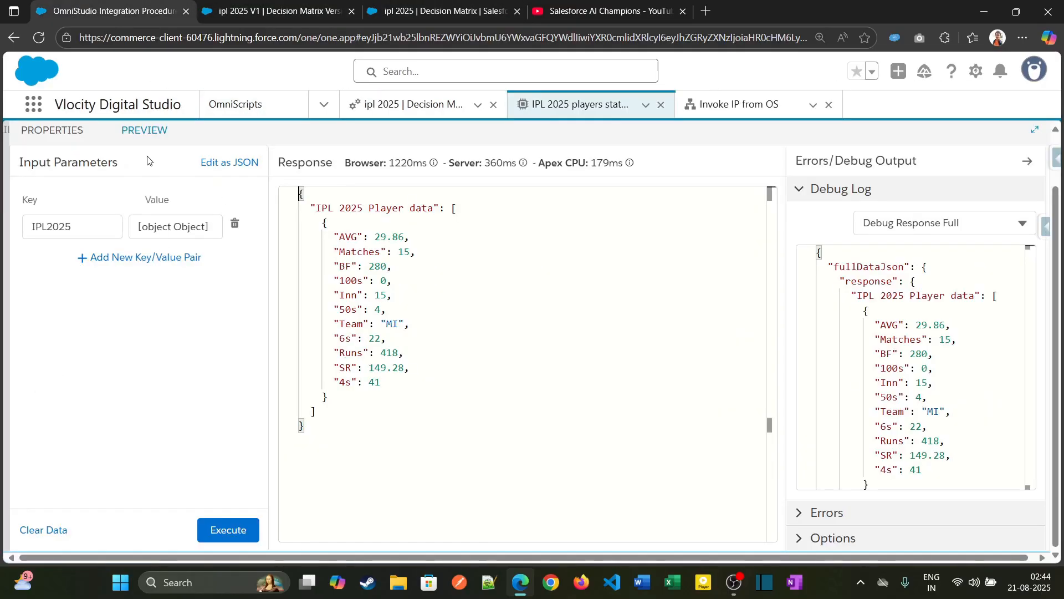
click(698, 115)
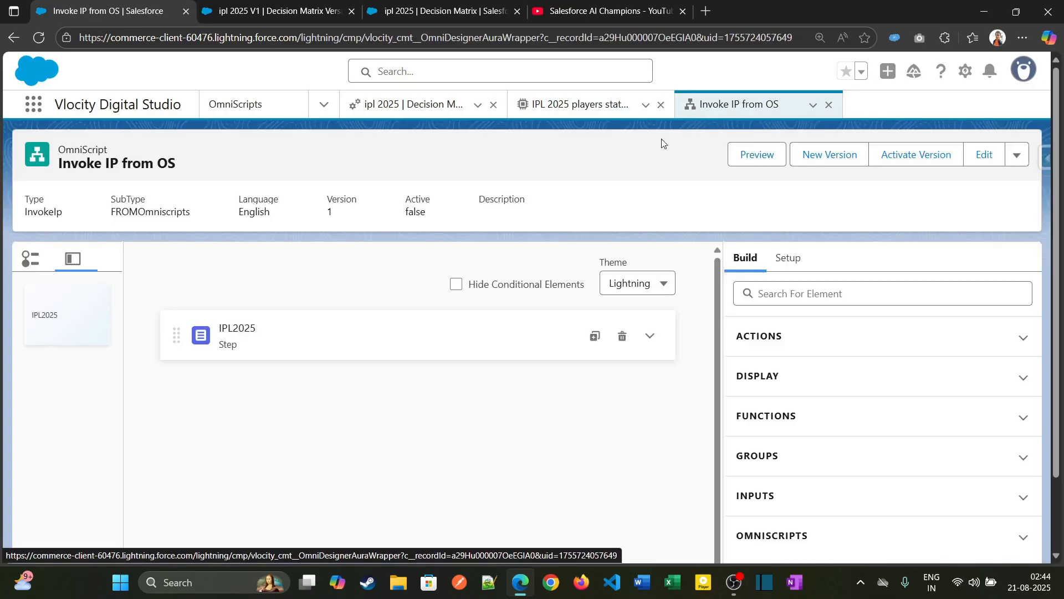
click(650, 335)
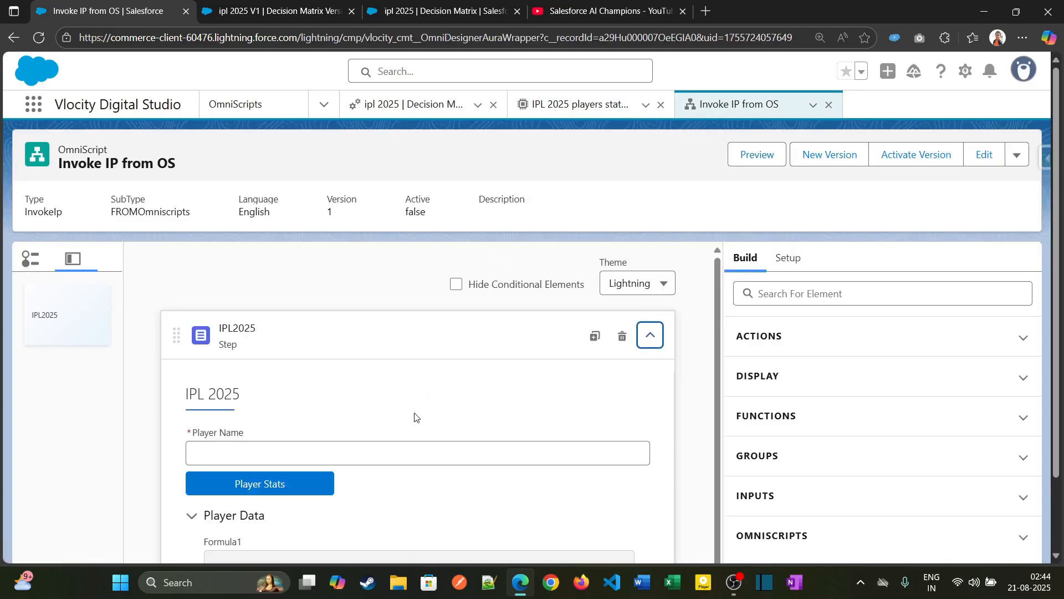
scroll(414, 417, down, 1)
click(283, 483)
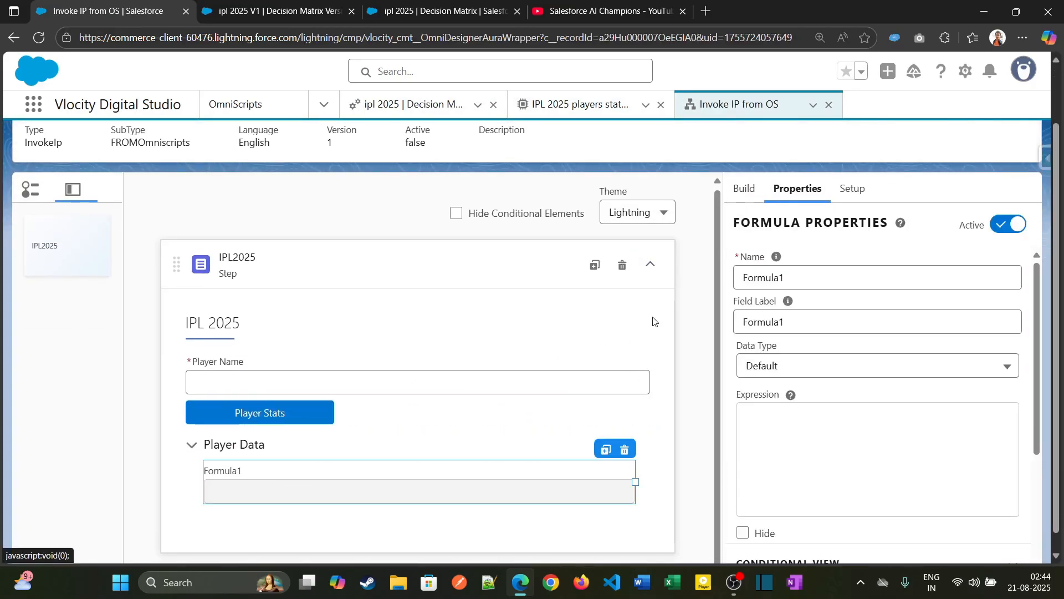
click(846, 433)
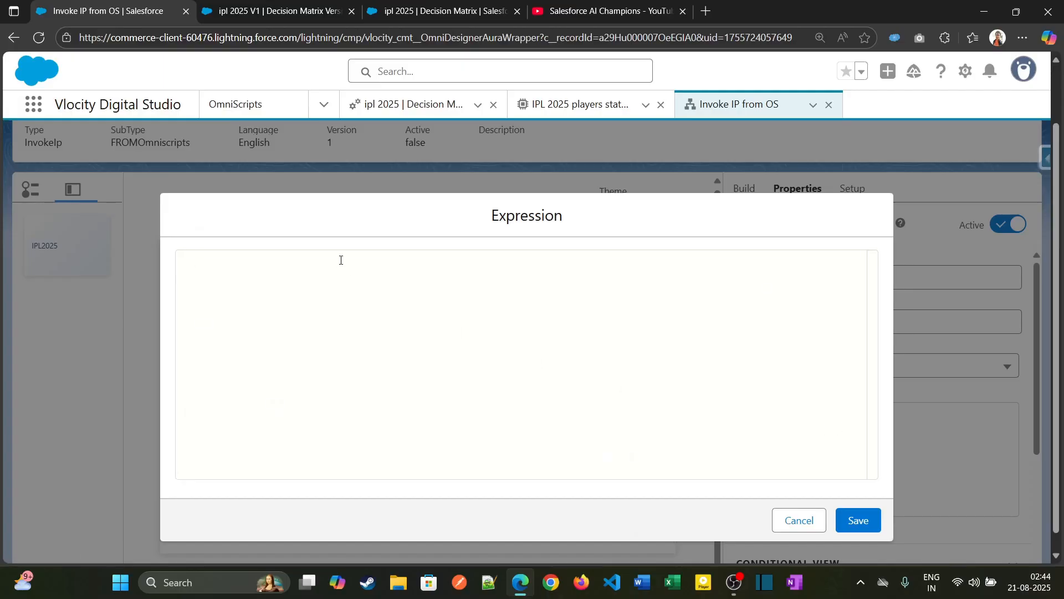
text(%%)
key(ctrl+v)
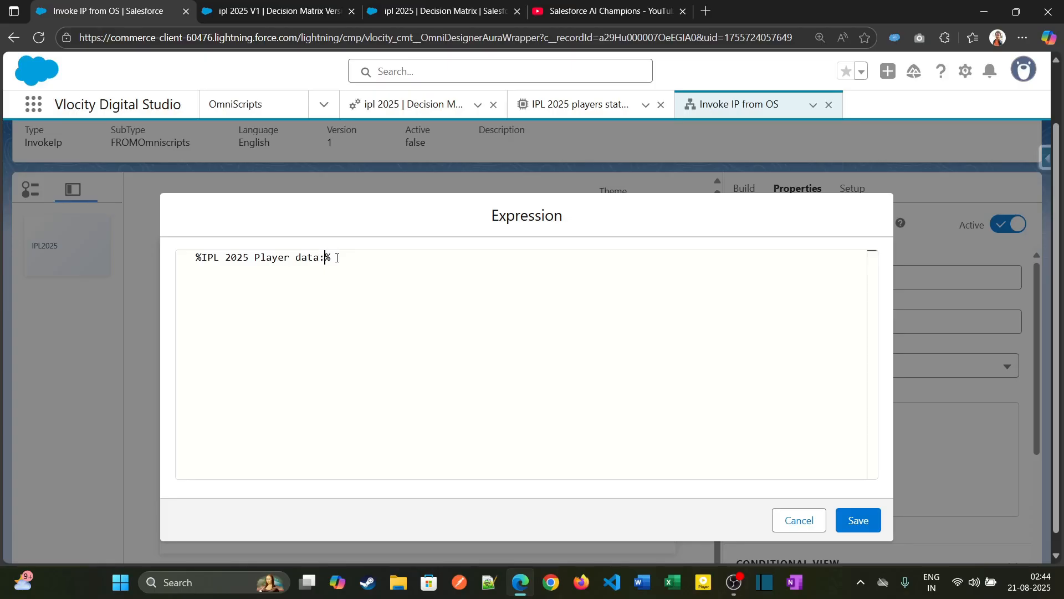
- In the other browser tab's IPL 2025 players stats integration procedure, execute the preview and copy the Team key from the response
click(449, 10)
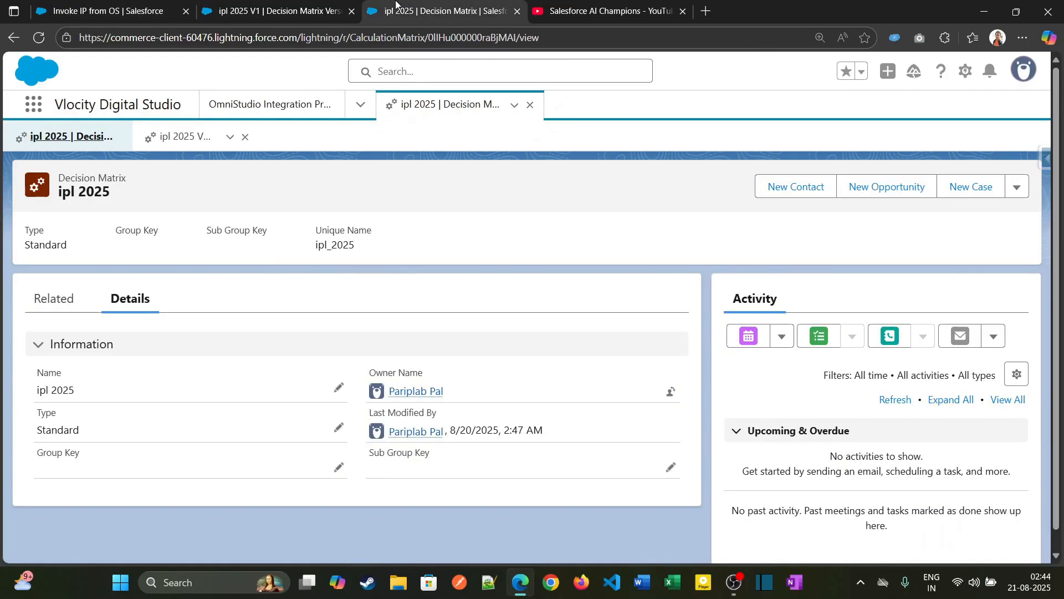
click(272, 10)
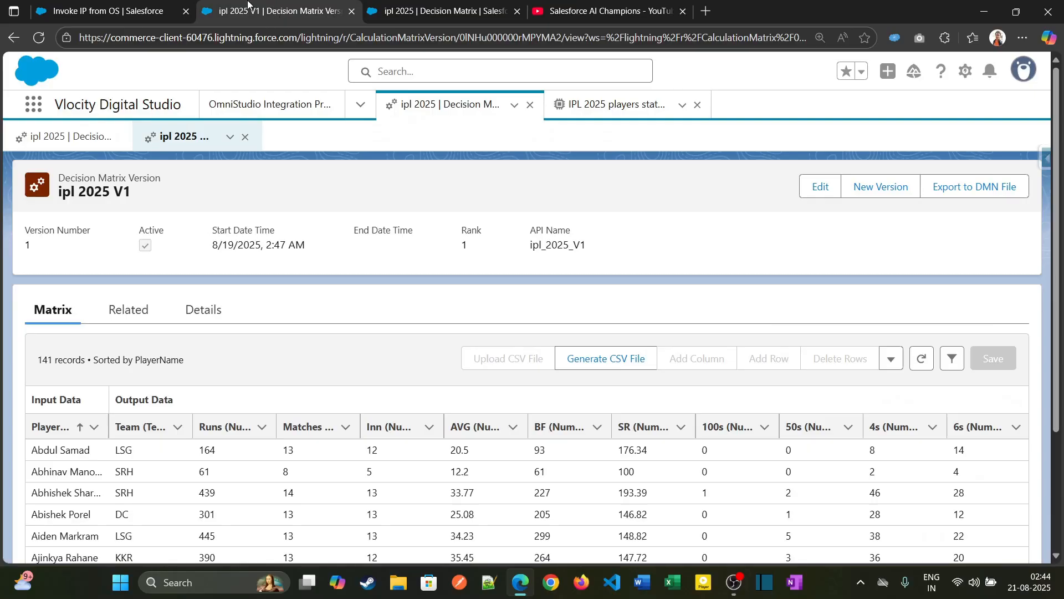
click(588, 105)
click(592, 191)
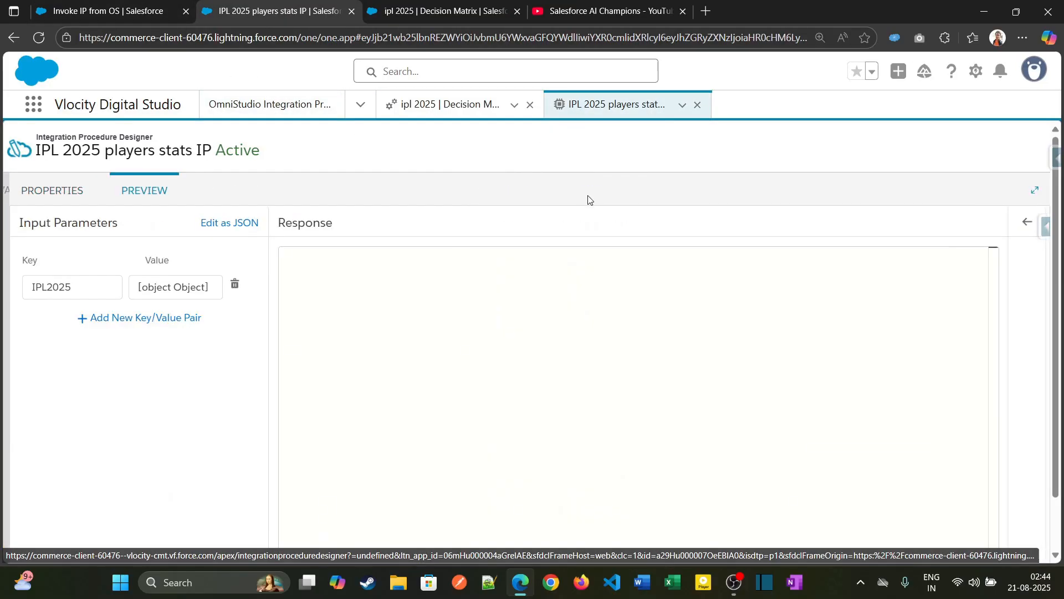
scroll(268, 487, down, 1)
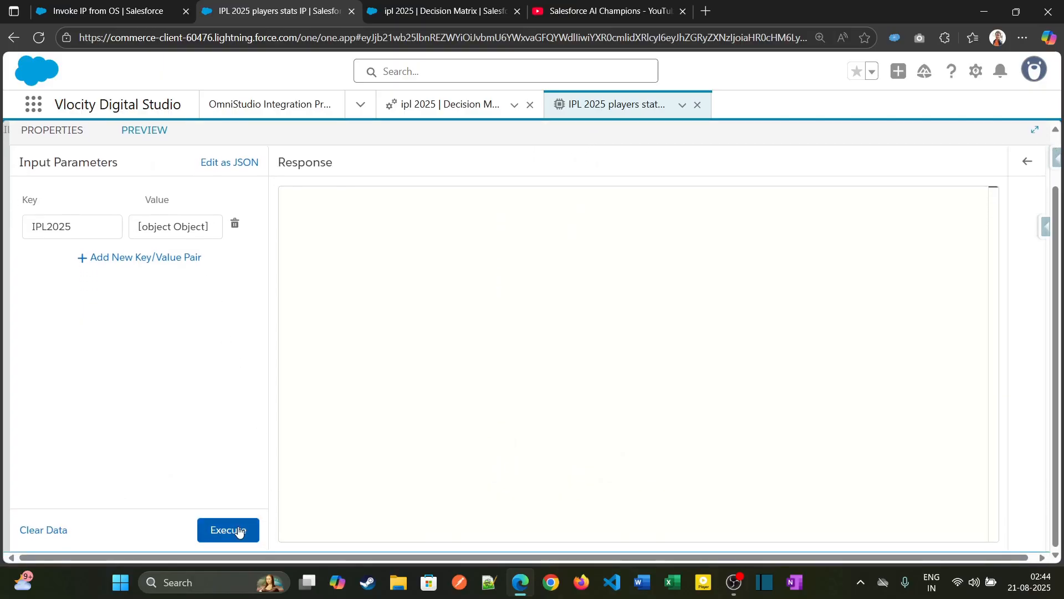
click(233, 530)
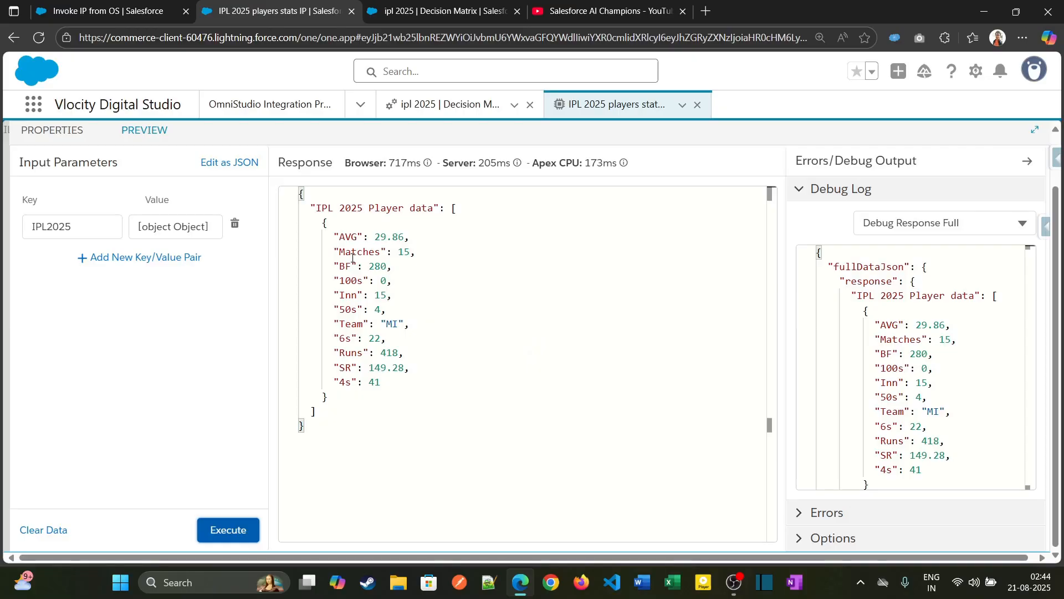
double_click(349, 324)
key(ctrl+c)
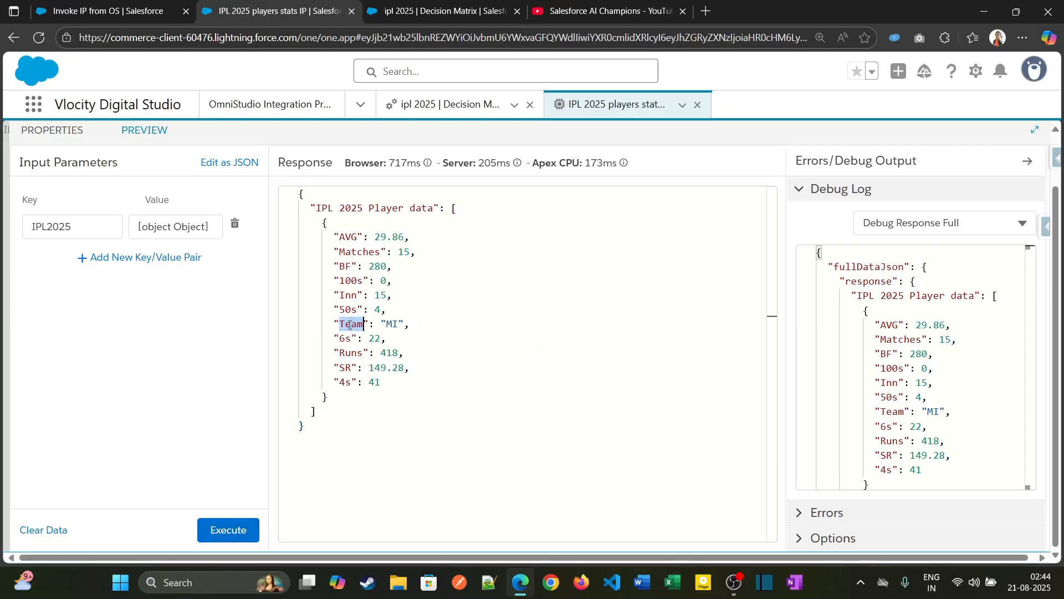
- Complete and save the formula's expression as %IPL 2025 Player data:Team%, and set its field label to Team
click(191, 7)
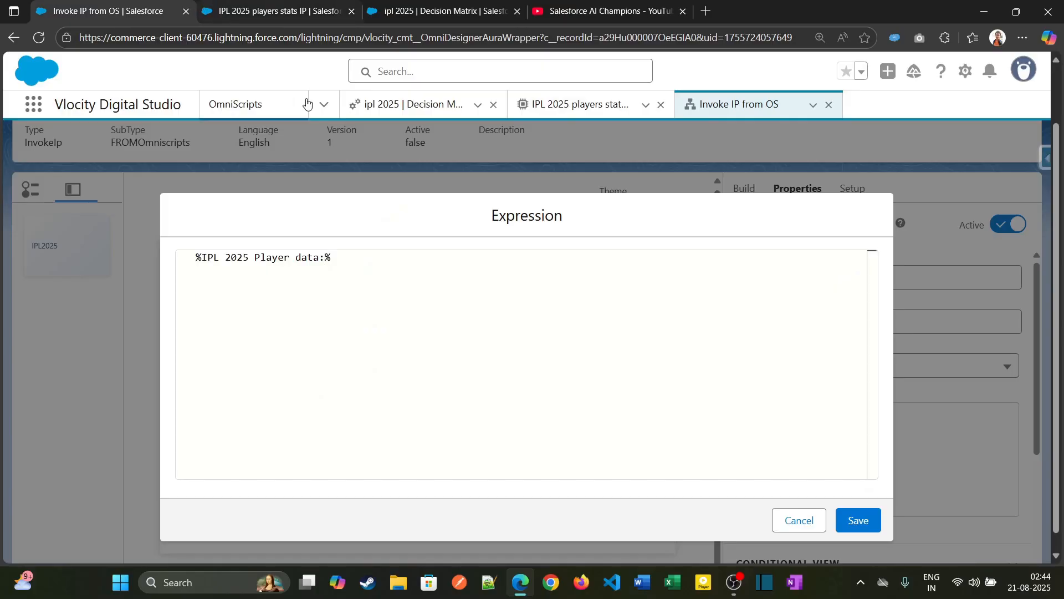
key(ctrl+v)
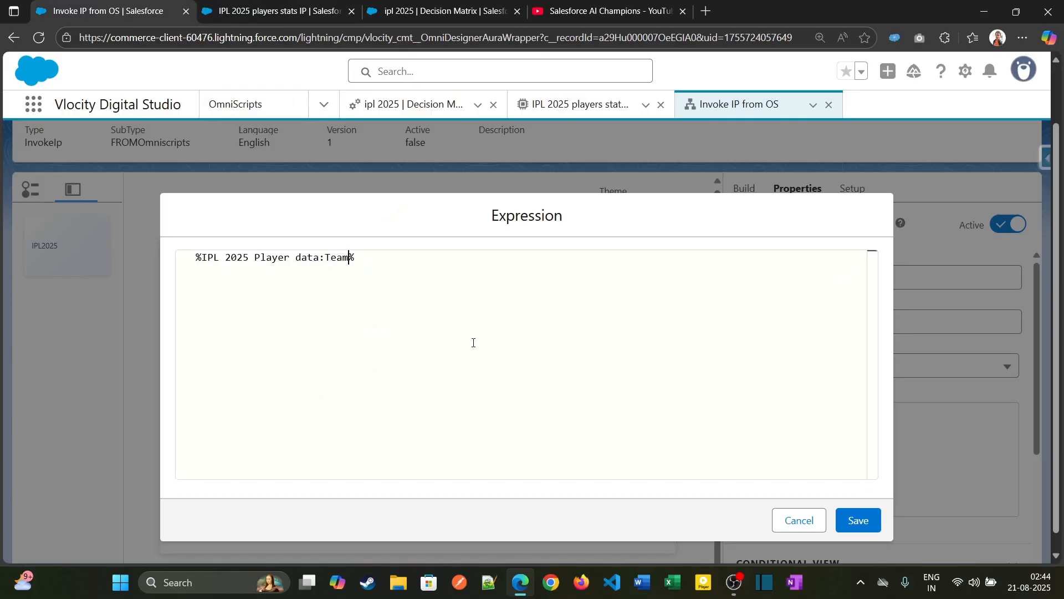
click(858, 520)
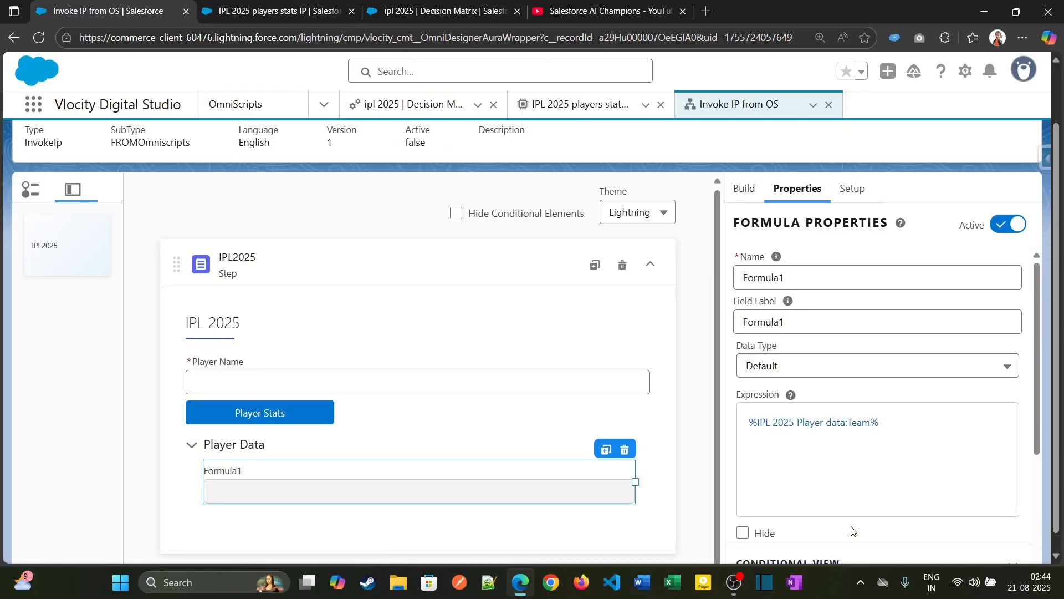
double_click(801, 324)
text(Team)
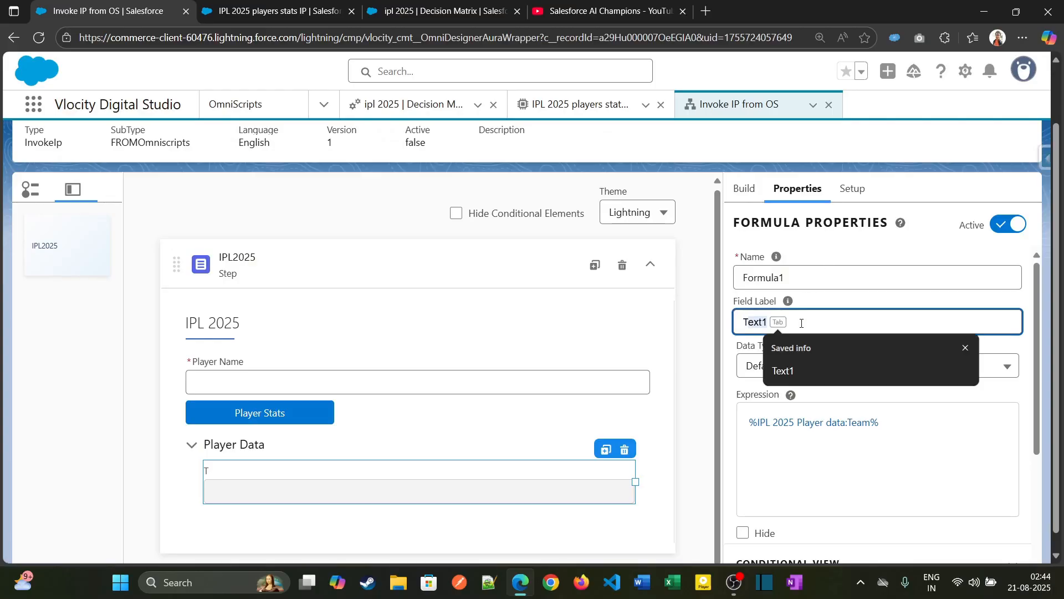
click(698, 226)
- Duplicate the Team formula three times within the Player Data block
scroll(592, 424, down, 1)
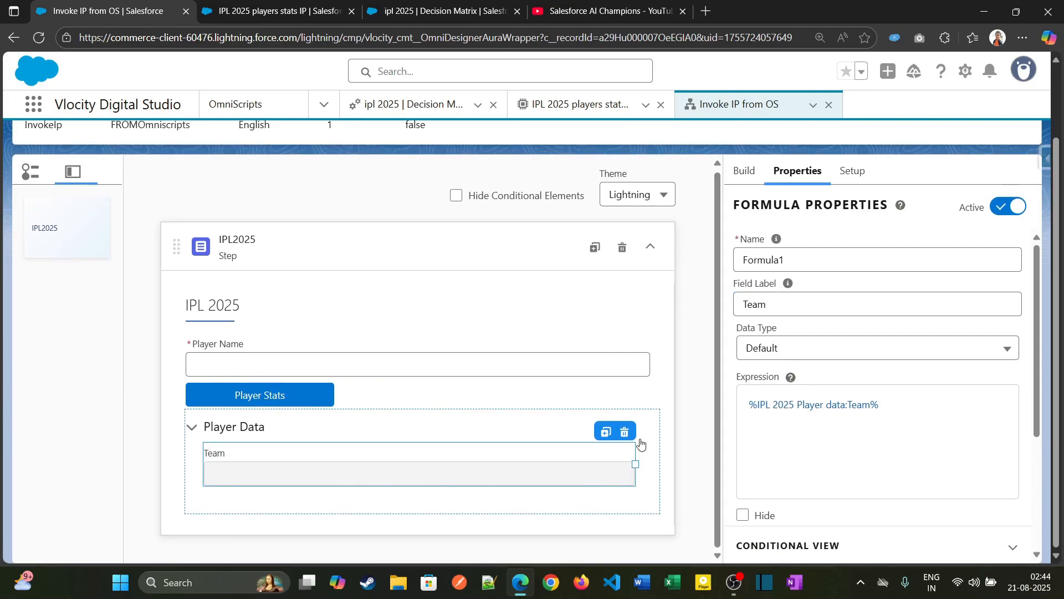
click(606, 432)
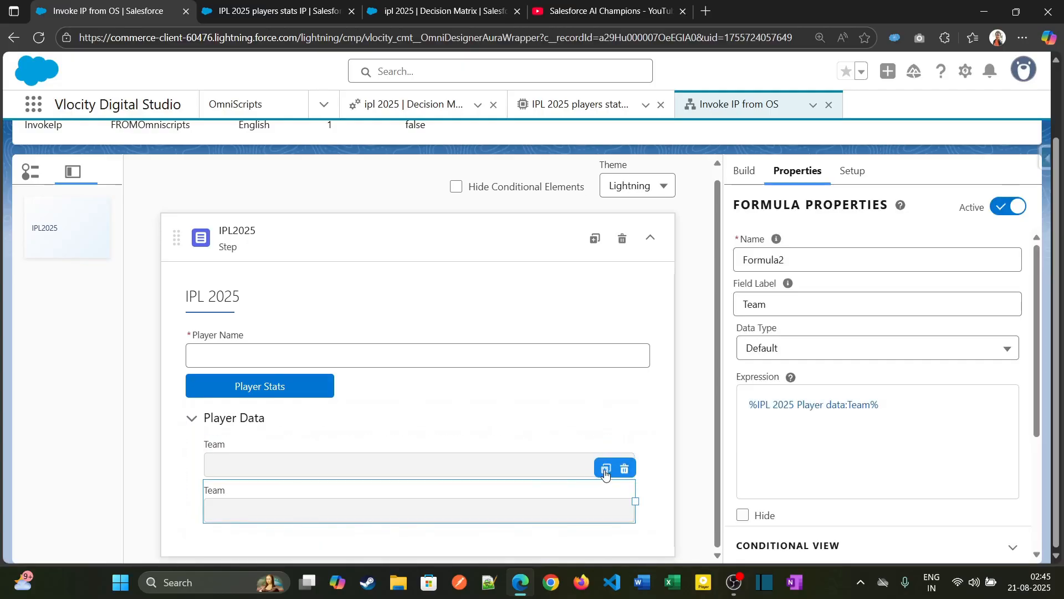
click(605, 470)
click(605, 469)
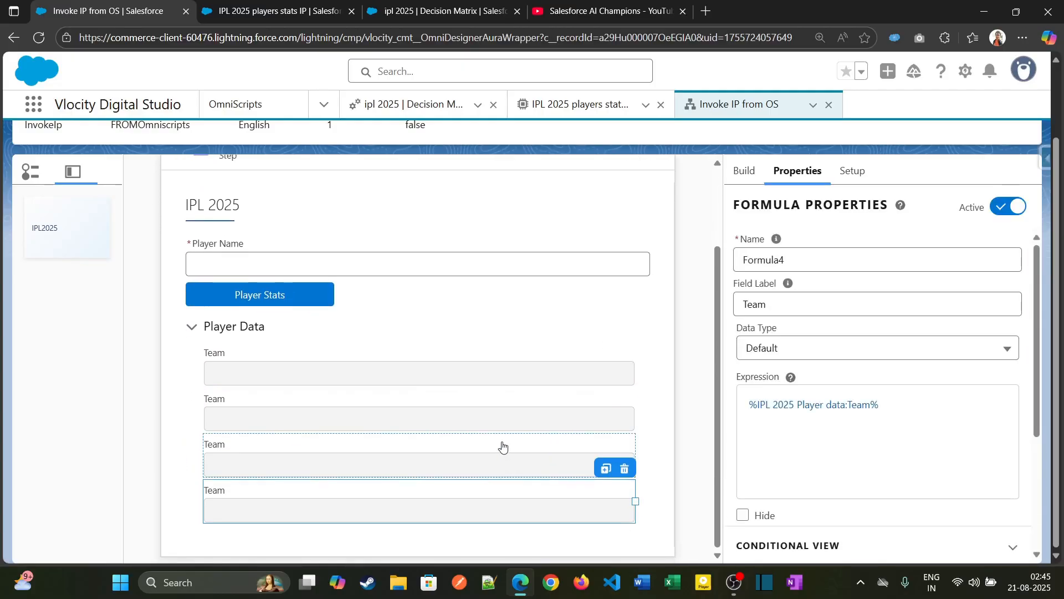
- Copy the Inn key from the integration procedure's preview response and set the second Player Data formula's field label to Innings
click(388, 10)
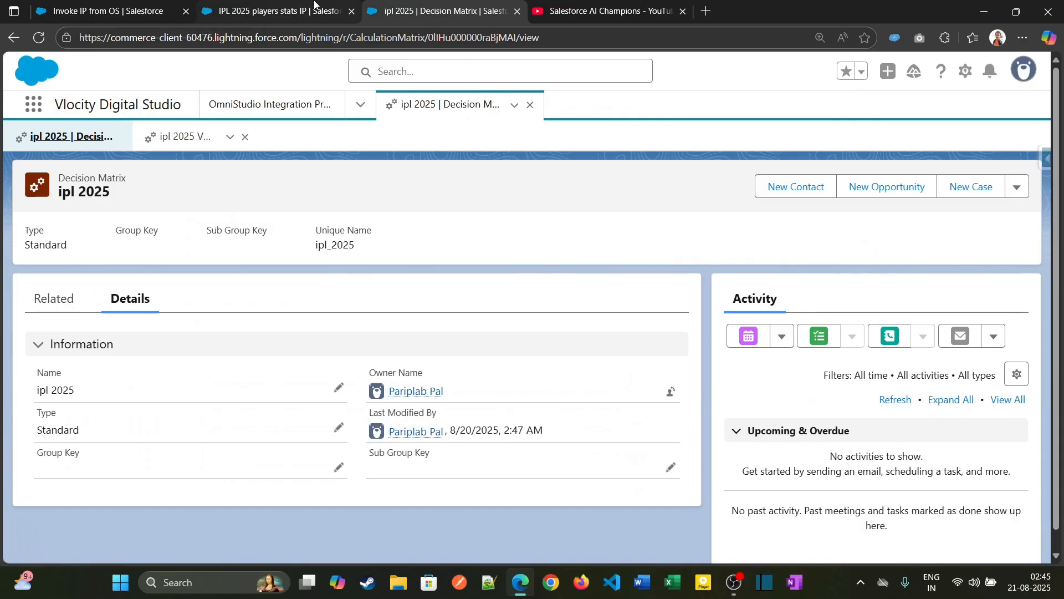
click(314, 4)
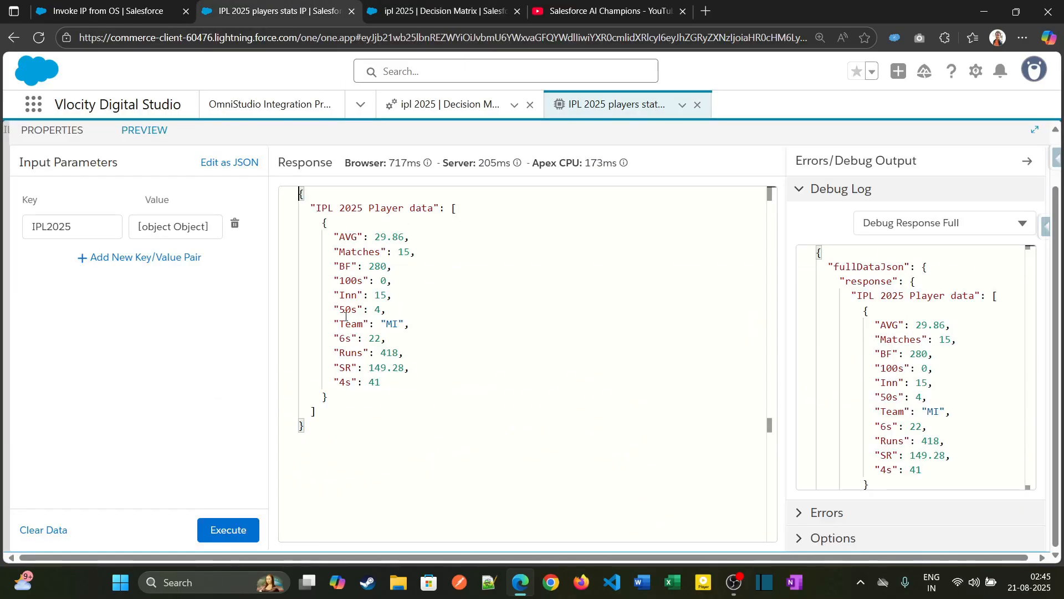
double_click(347, 294)
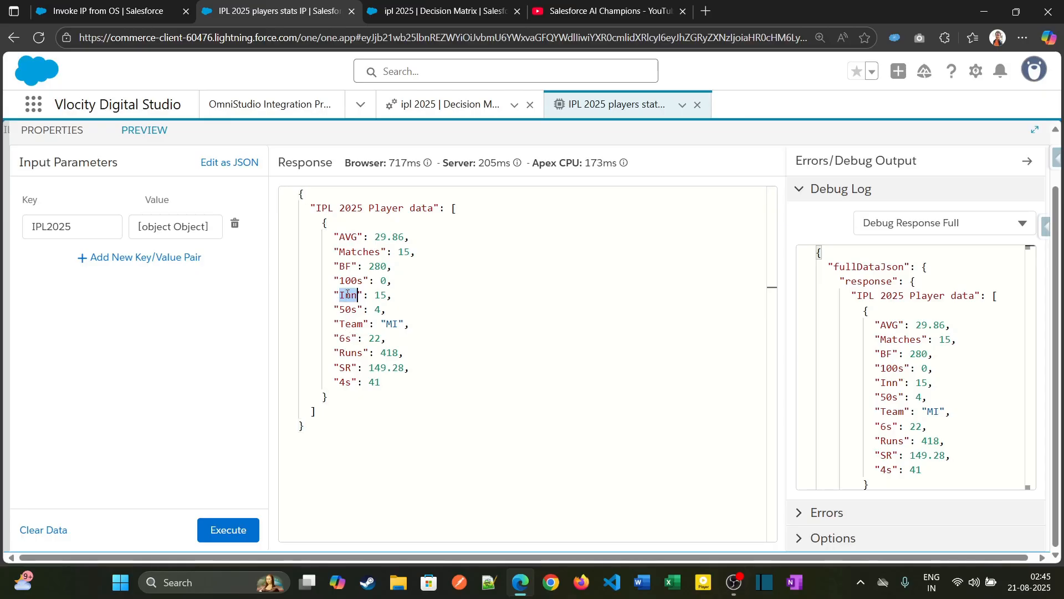
click(108, 10)
double_click(777, 304)
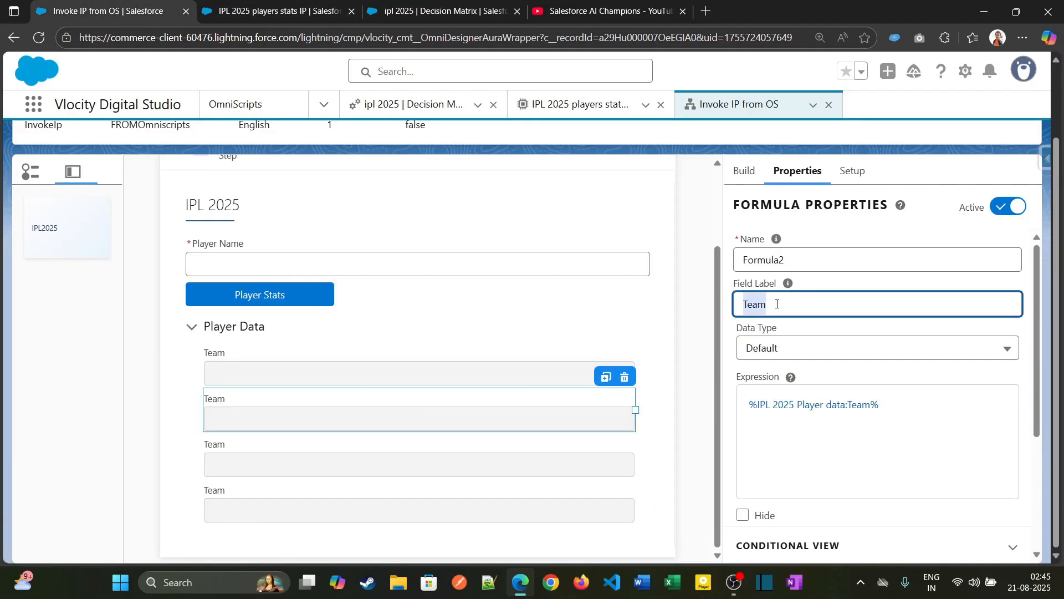
text(Innings)
click(798, 419)
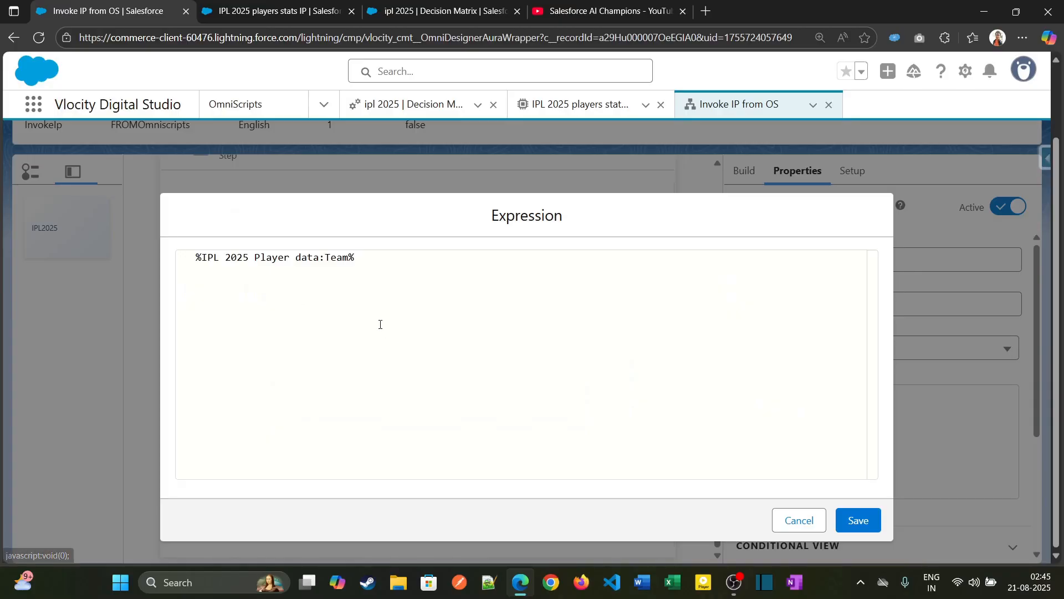
double_click(333, 258)
text(Inn)
key(ctrl+f)
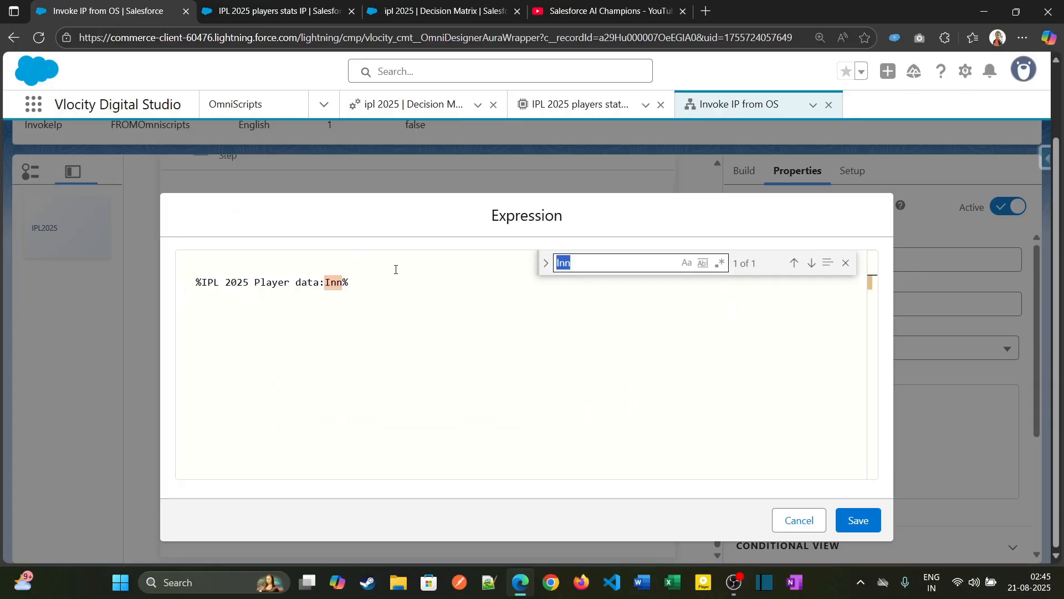
click(611, 340)
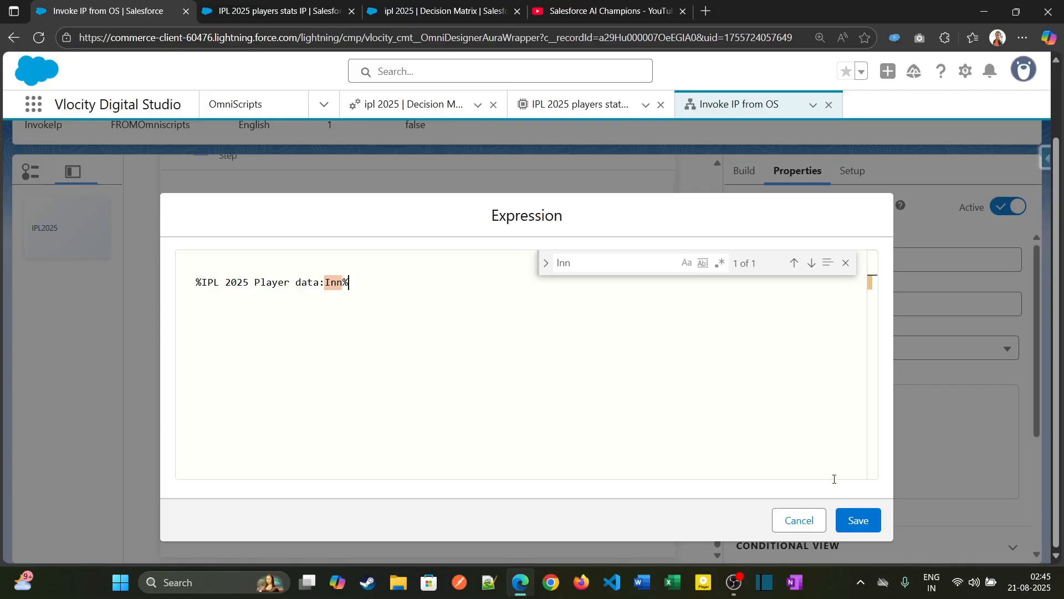
click(799, 520)
- Change the Innings formula's expression to %IPL 2025 Player data:Inn% and save it
click(826, 428)
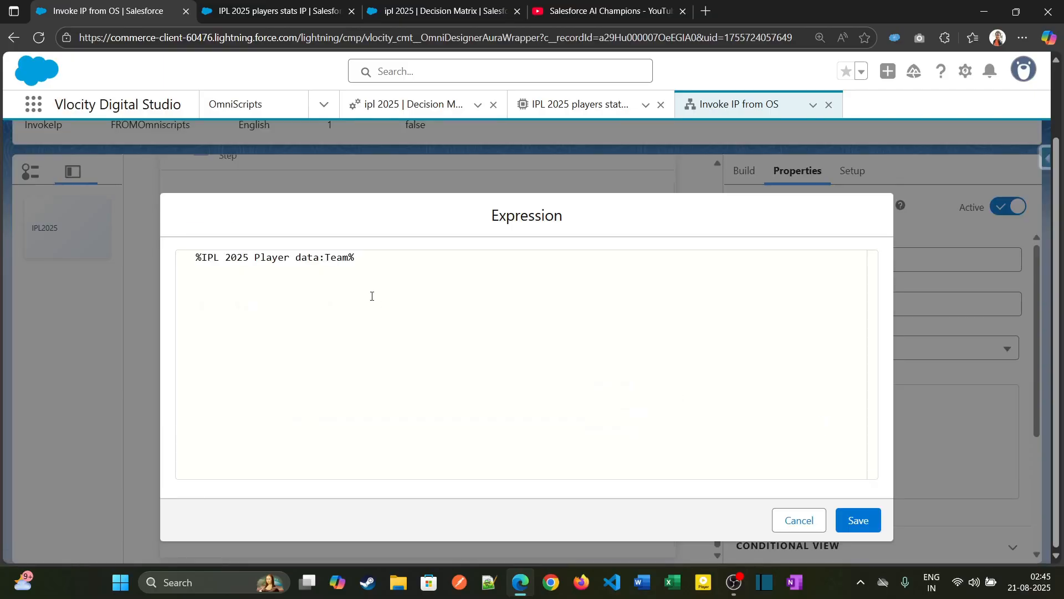
double_click(342, 259)
text(Inn)
click(865, 519)
- Copy the Runs key from the integration procedure's response and set the third Player Data formula's field label to Runs
click(288, 3)
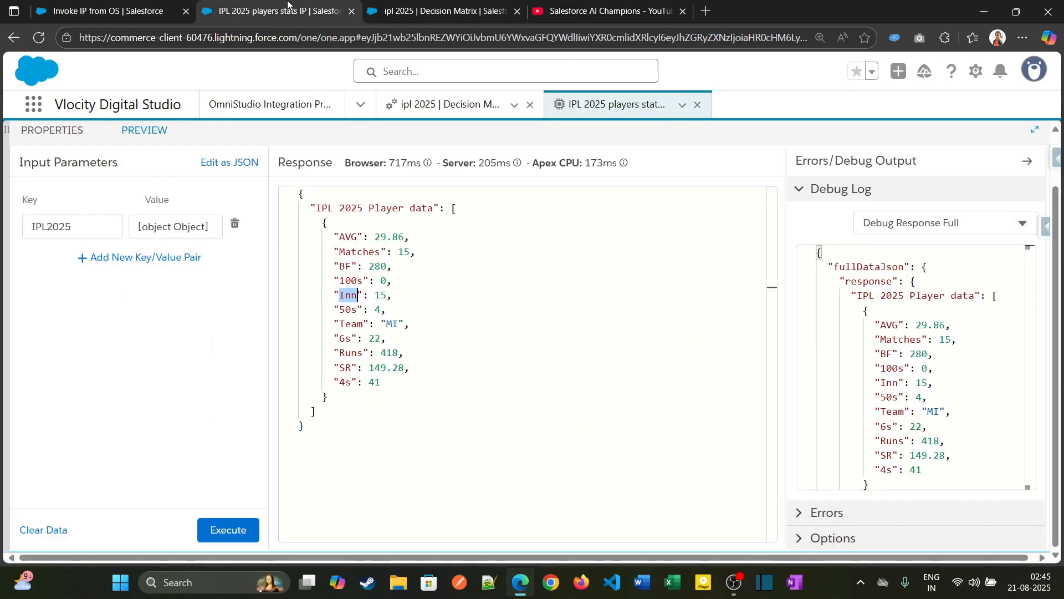
double_click(347, 357)
click(111, 10)
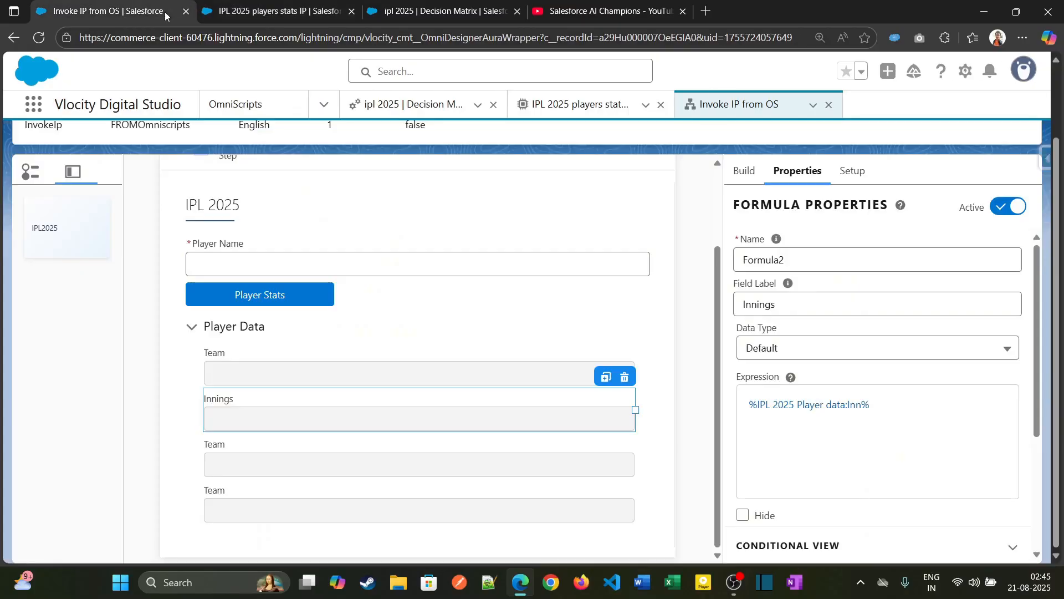
click(389, 460)
double_click(774, 311)
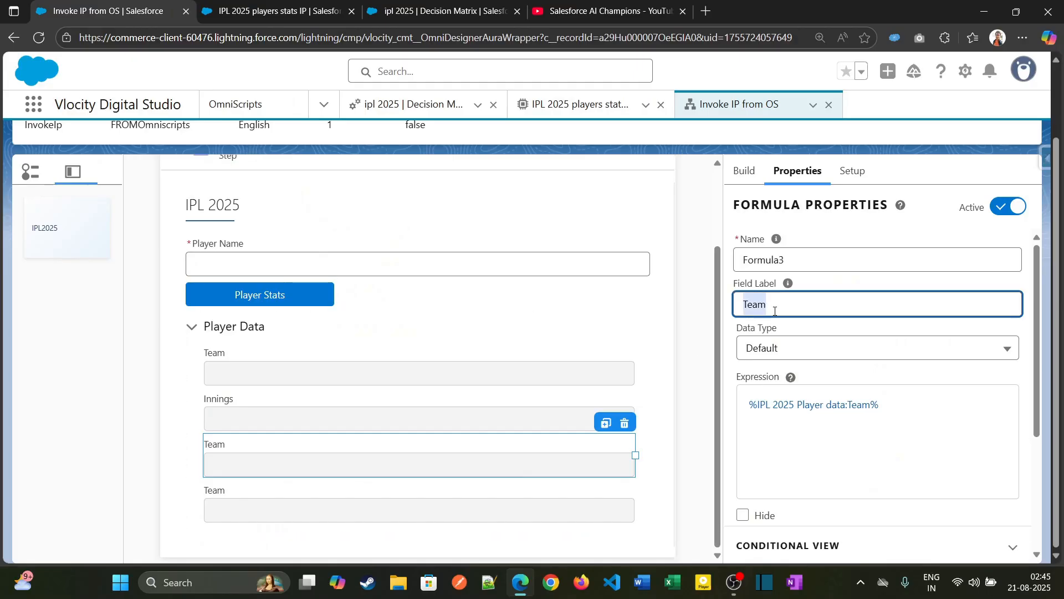
text(Runs)
- Change the Runs formula's expression to %IPL 2025 Player data:Runs% and save it
click(783, 417)
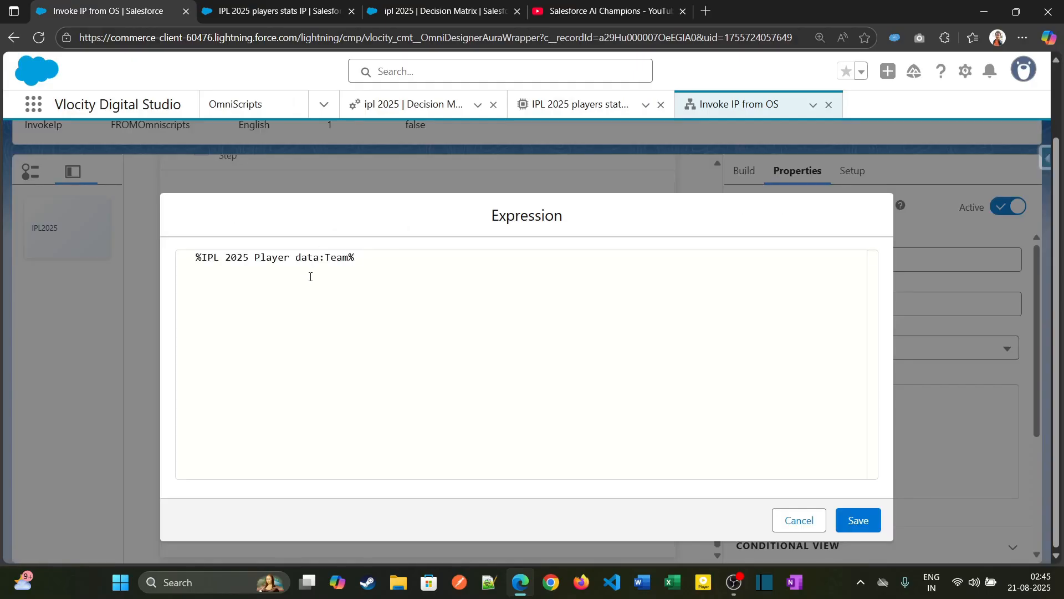
double_click(339, 257)
text(Runs)
click(860, 528)
- Copy the AVG key from the integration procedure's response and set the fourth Player Data formula's field label to Avg
click(288, 9)
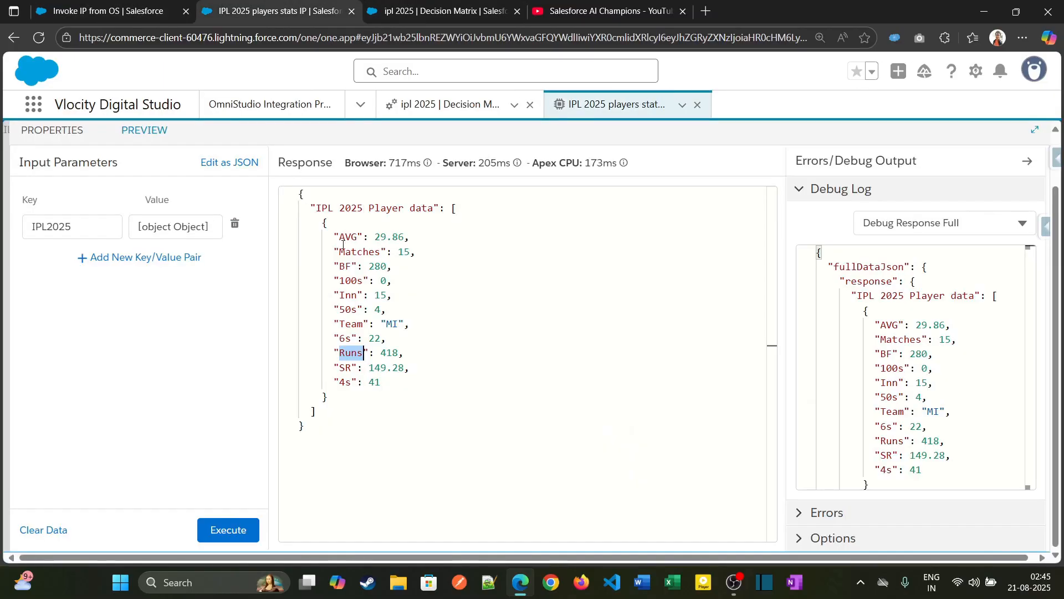
double_click(348, 368)
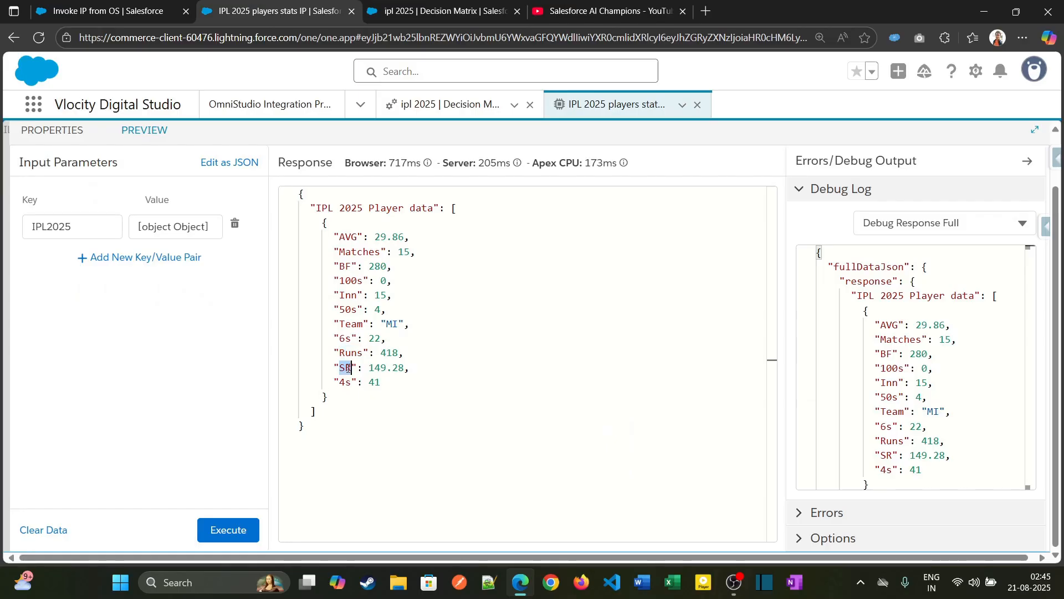
double_click(352, 236)
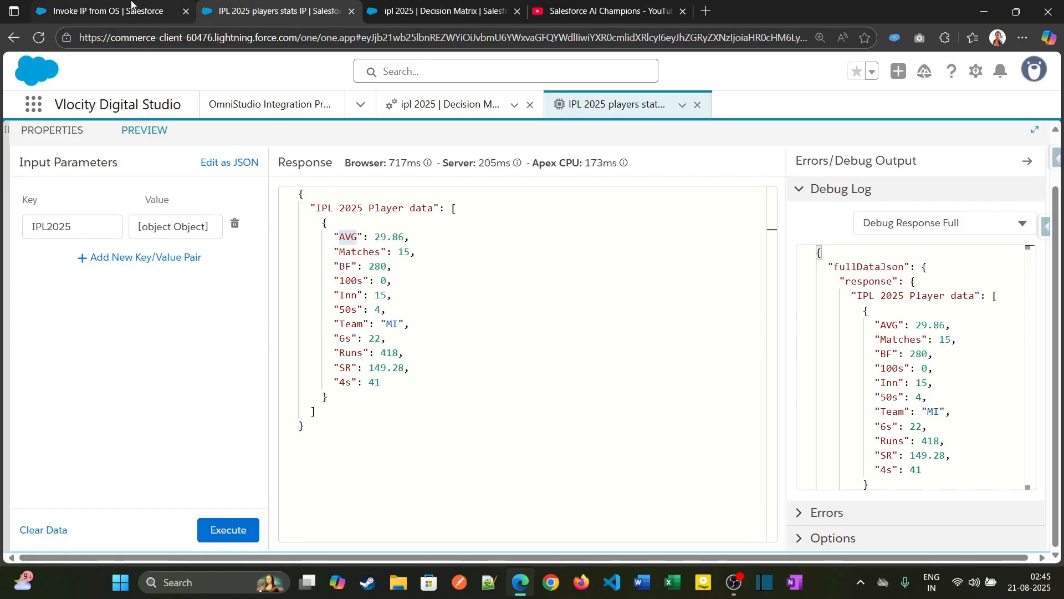
click(108, 11)
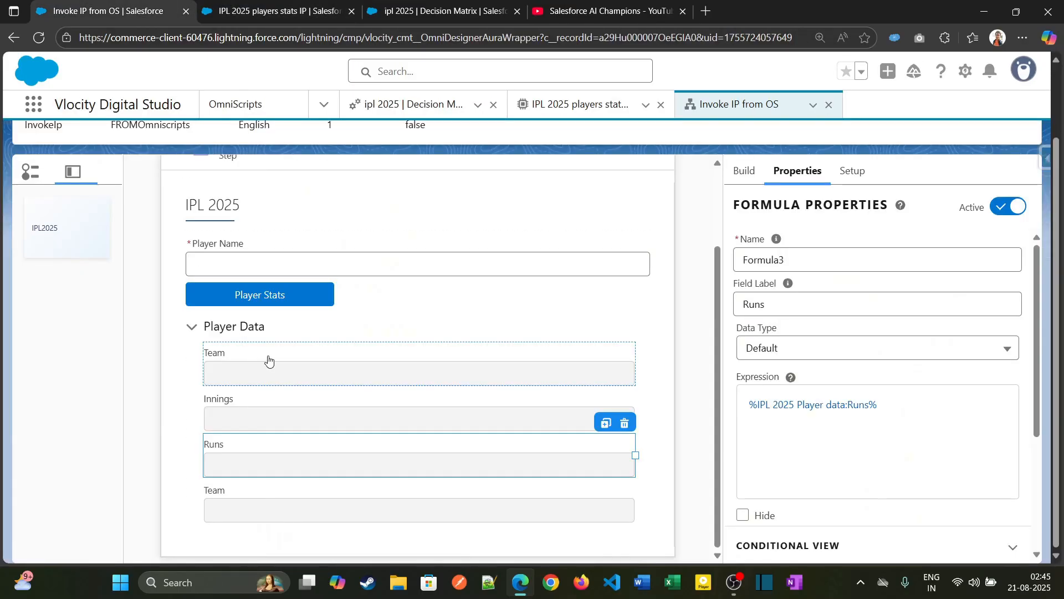
click(391, 491)
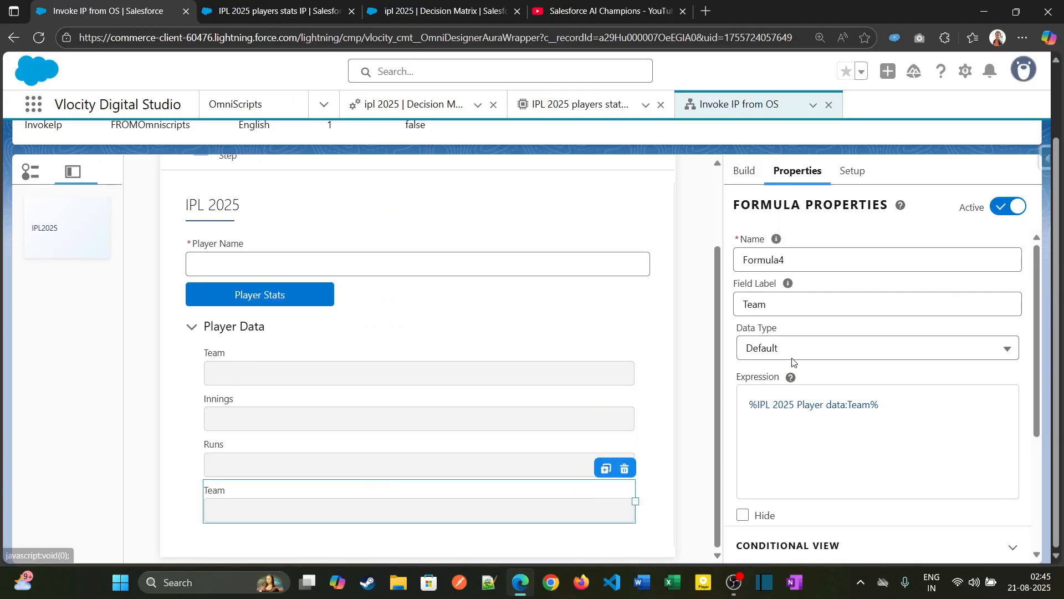
double_click(765, 312)
text(A)
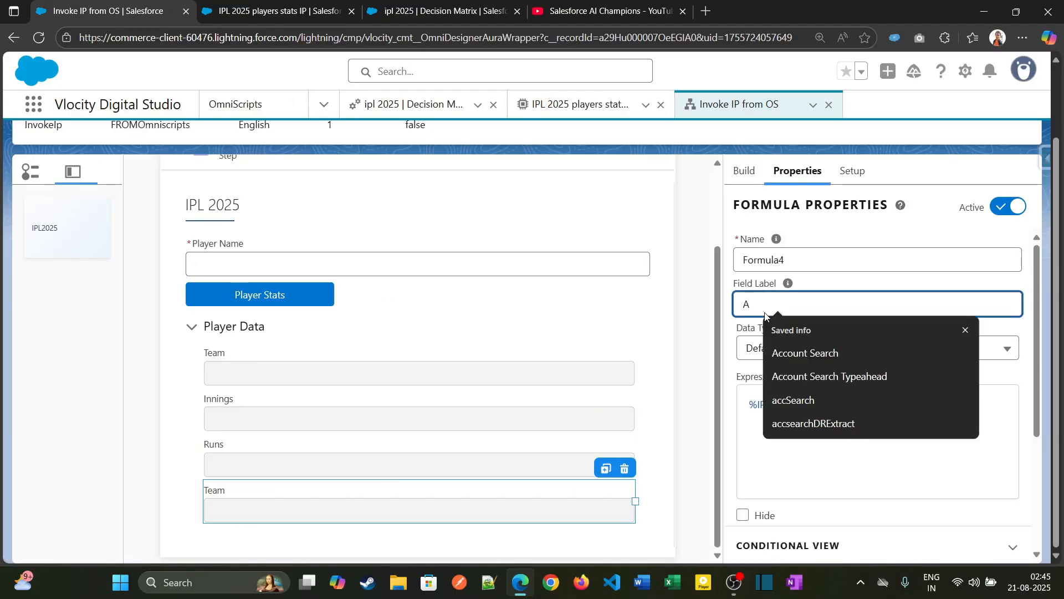
text(vg)
- Change the Avg formula's expression to %IPL 2025 Player data:AVG% and save it
click(830, 441)
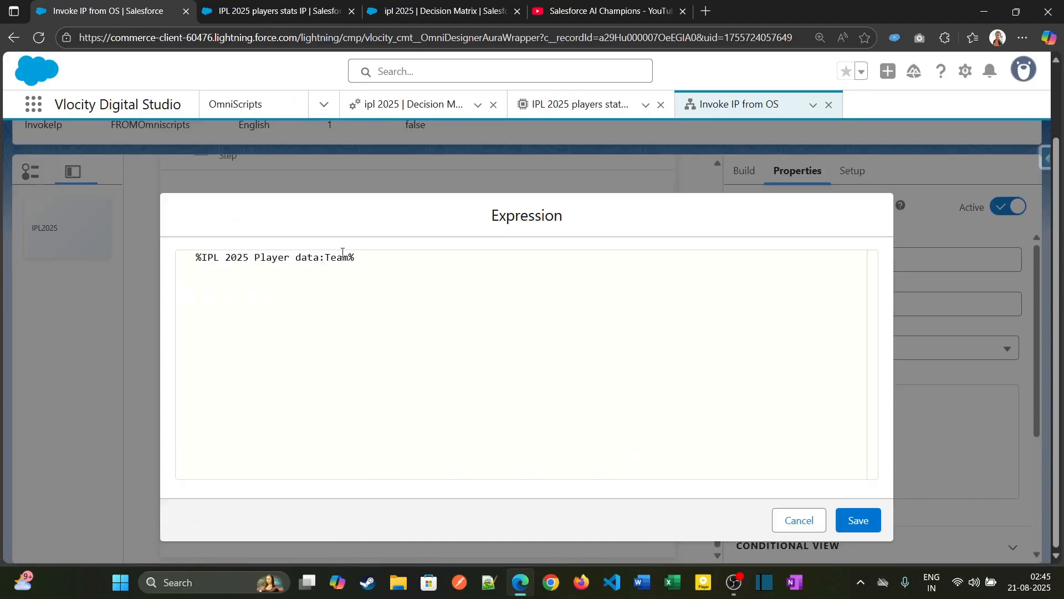
double_click(335, 257)
text(AVG)
click(854, 518)
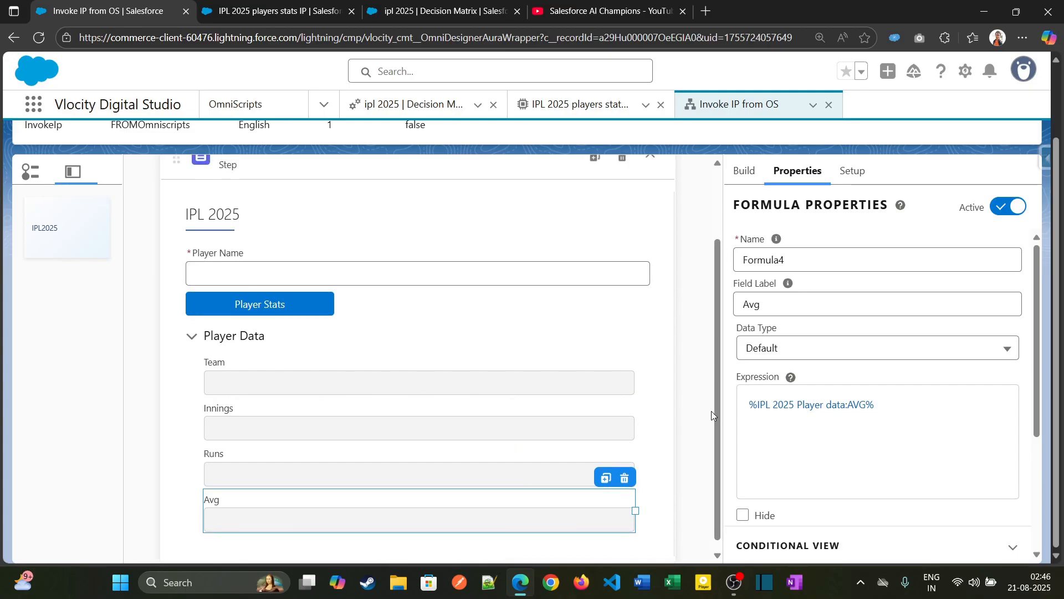
- Preview the Invoke IP from OS OmniScript, enter Virat Kohli as the player name and request the player stats
scroll(711, 412, up, 5)
click(741, 160)
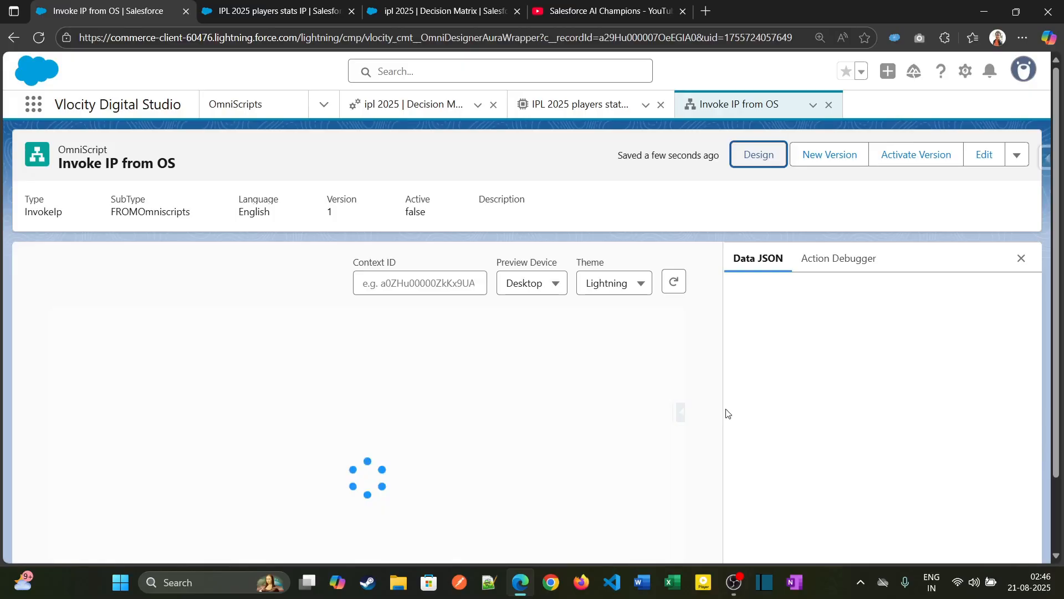
scroll(488, 471, down, 2)
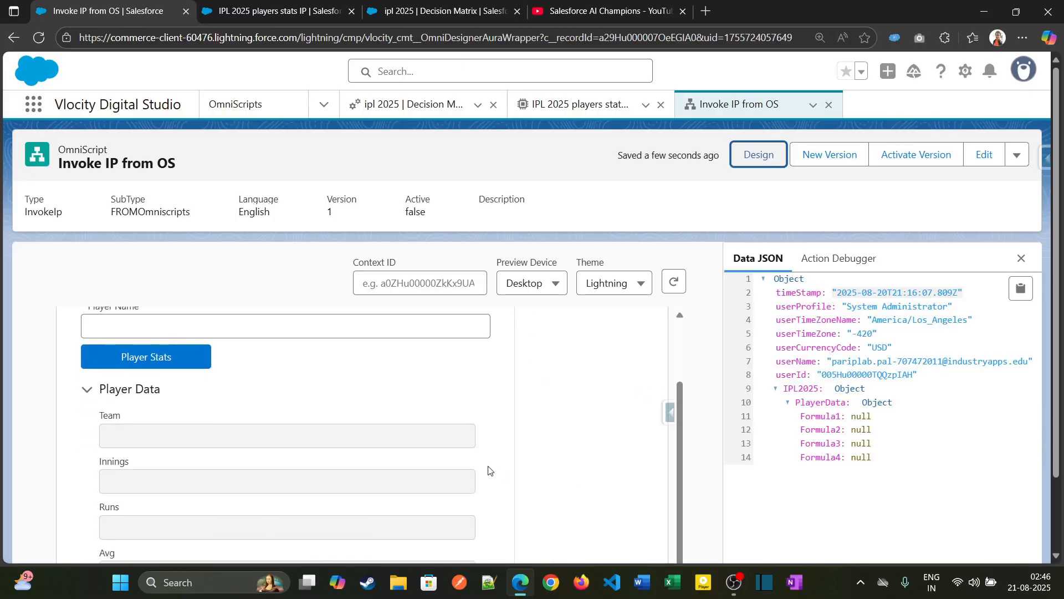
scroll(455, 463, up, 2)
click(290, 399)
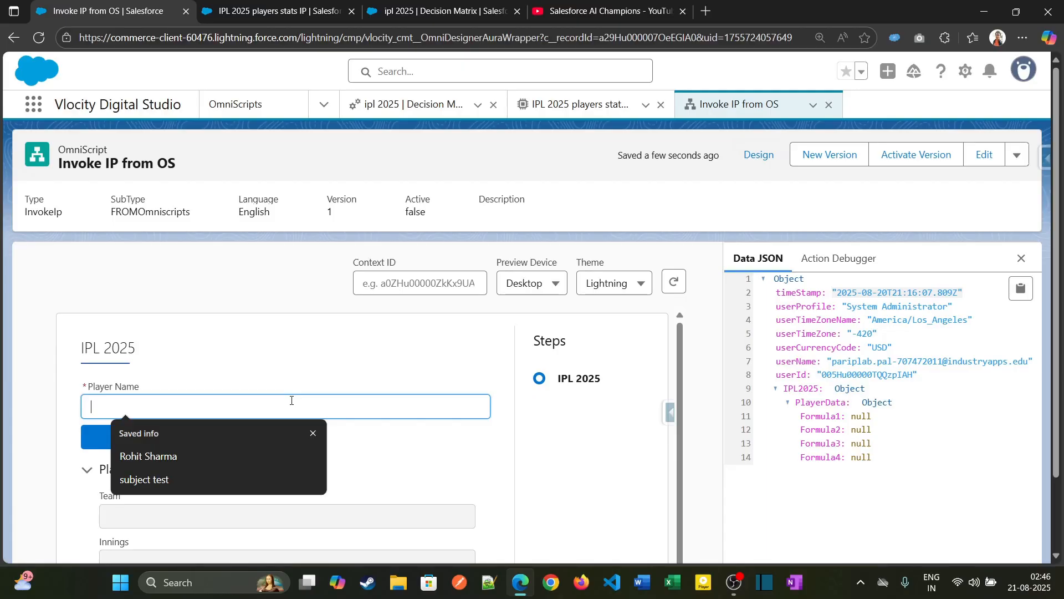
text(Virat K)
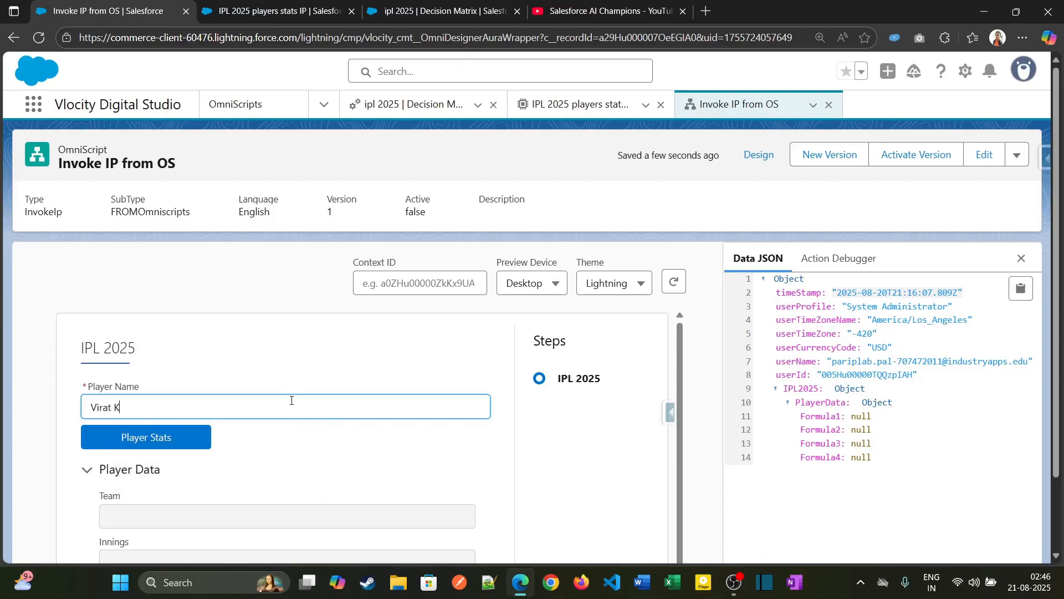
text(ohli)
scroll(222, 388, down, 2)
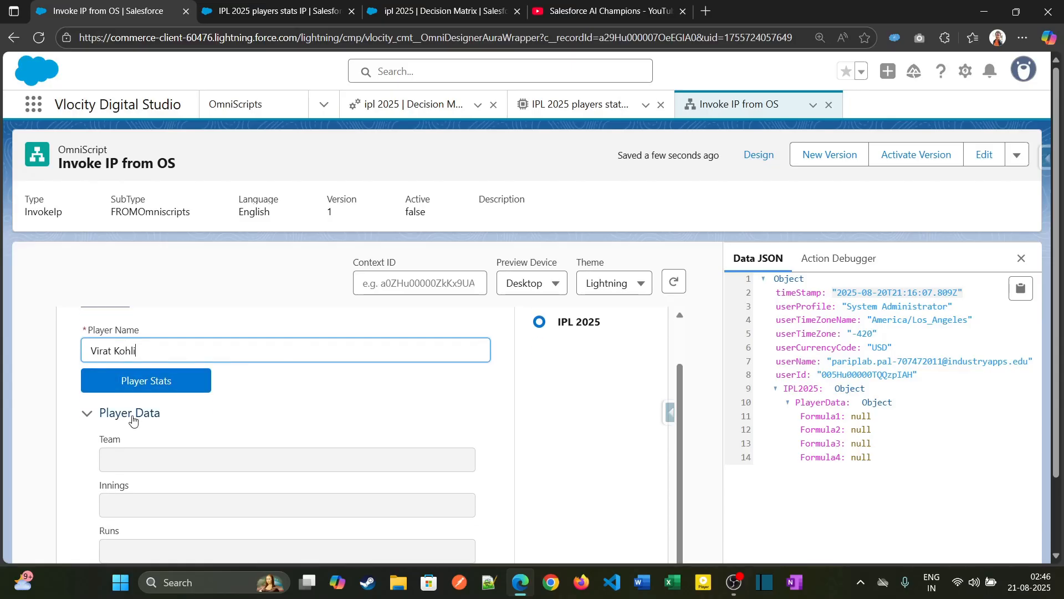
click(146, 357)
scroll(290, 514, down, 2)
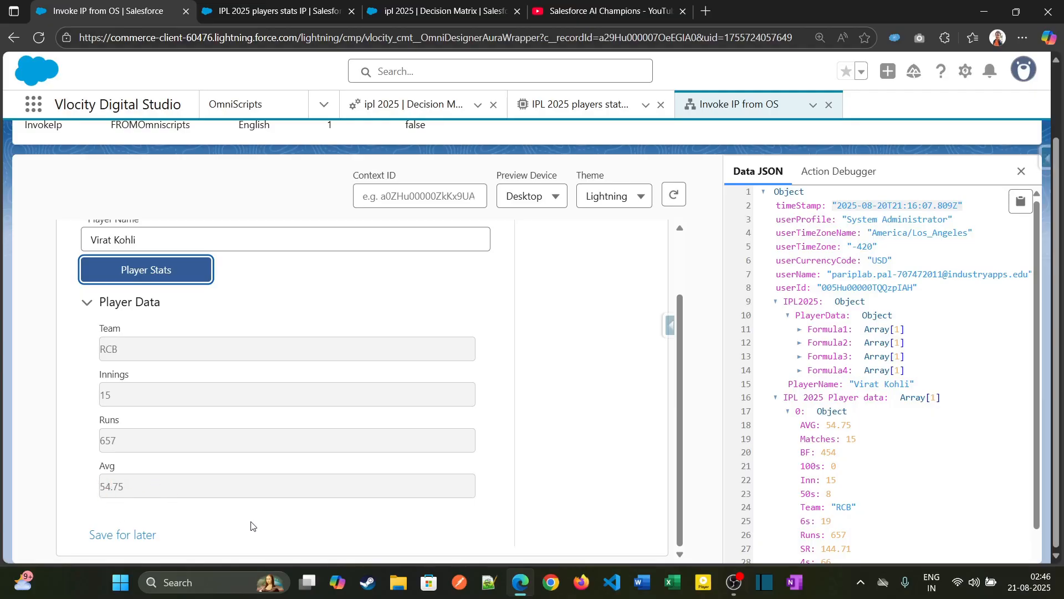
scroll(430, 471, up, 2)
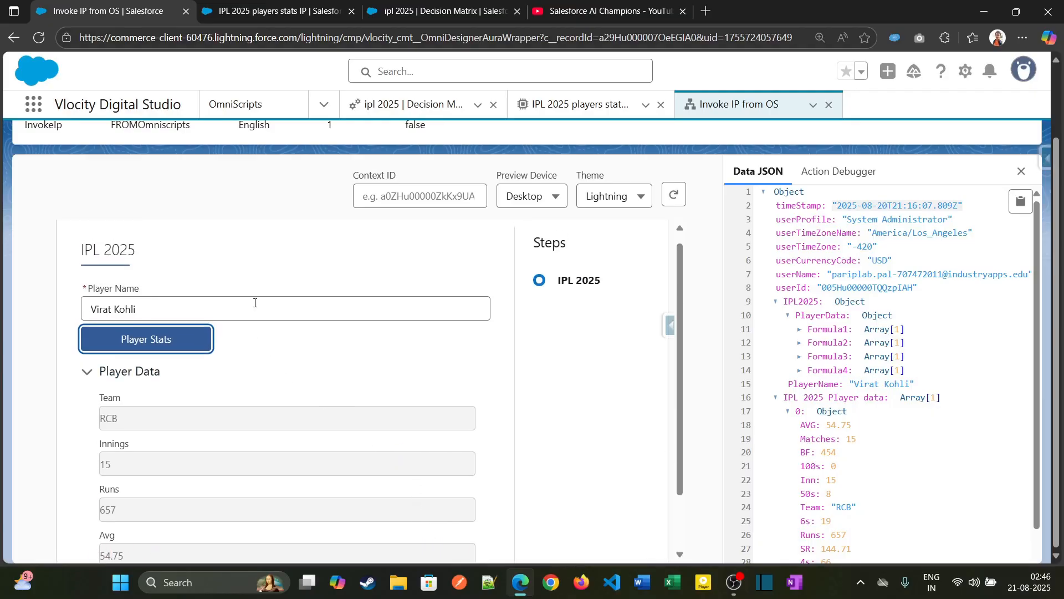
- Replace the player name with Rajat Padhidhar and request the player stats
triple_click(255, 302)
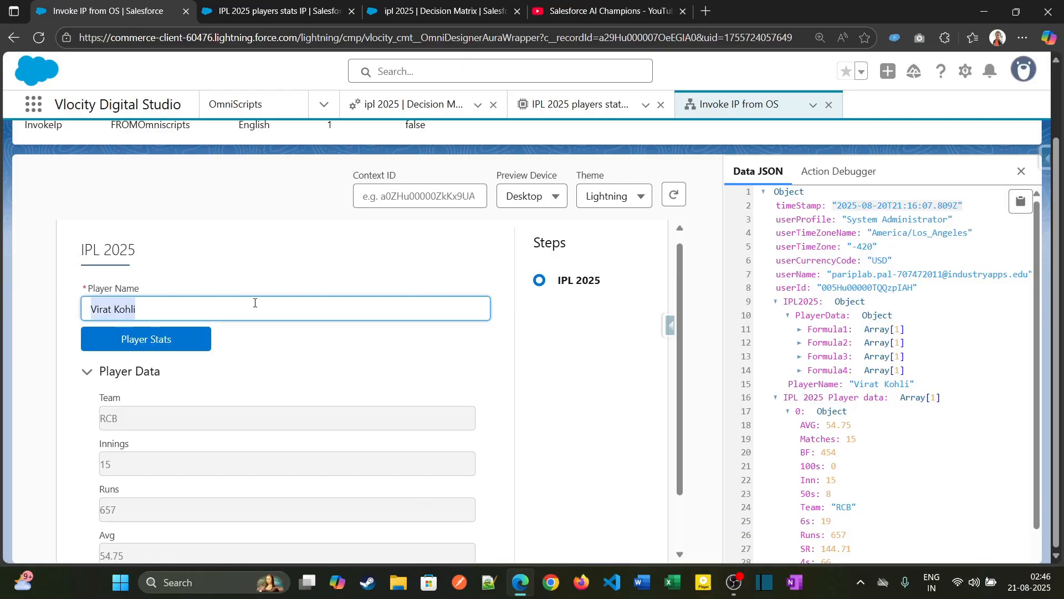
text(Rajat P)
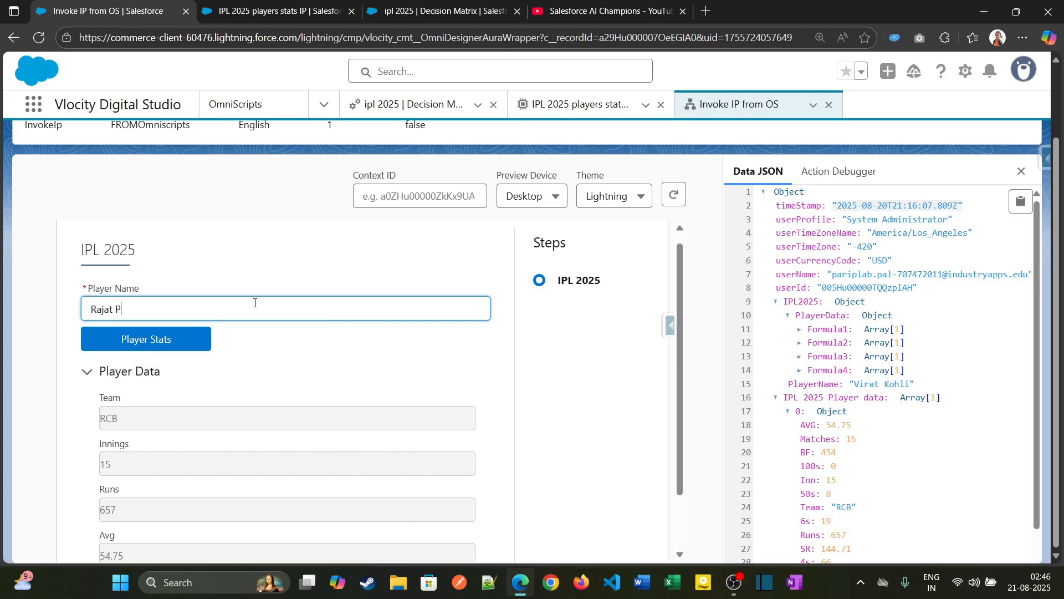
text(adhidhar)
click(197, 337)
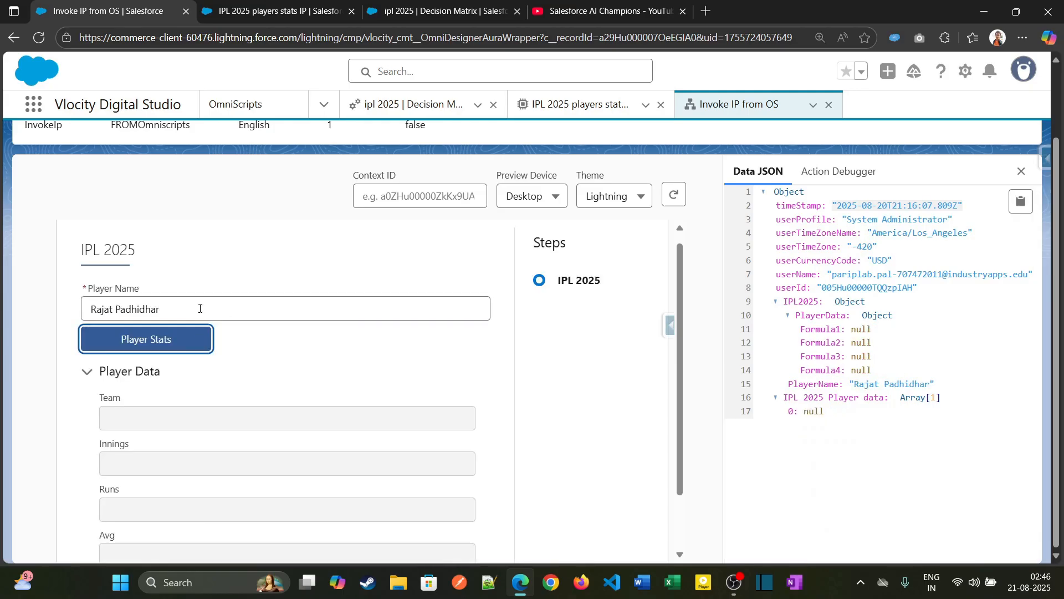
- Open the ipl 2025 decision matrix version in the other browser tab, widen the PlayerName column and copy Abhishek Sharma
click(410, 4)
click(309, 8)
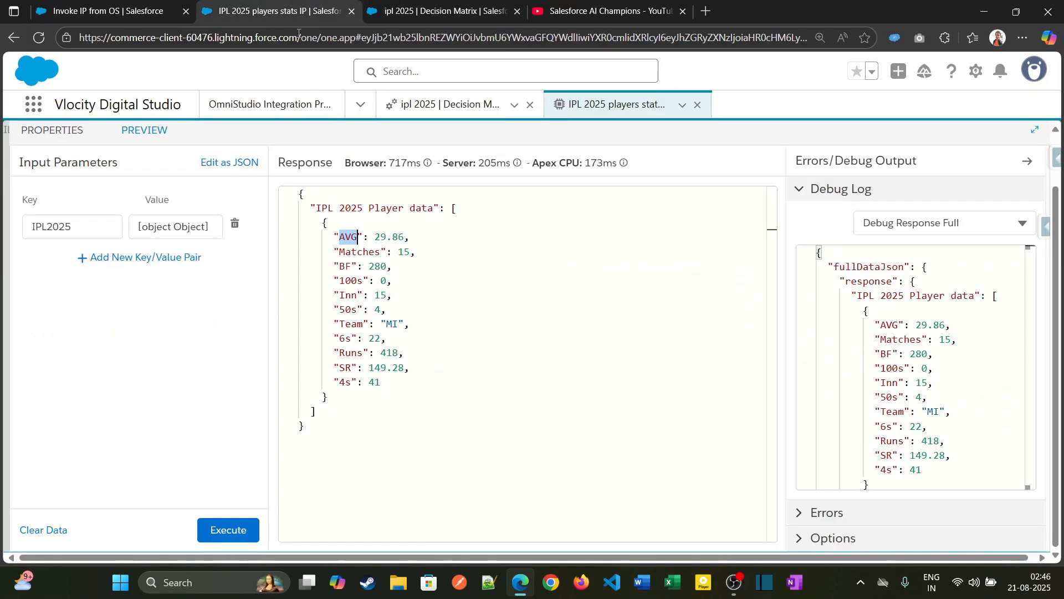
click(440, 106)
scroll(40, 498, down, 3)
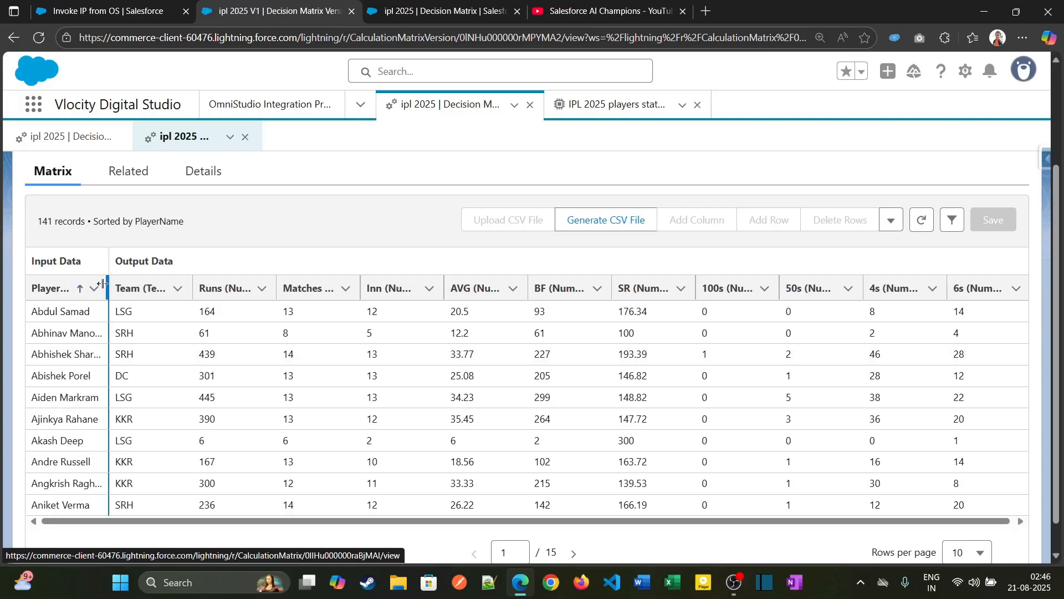
drag(109, 288, 146, 287)
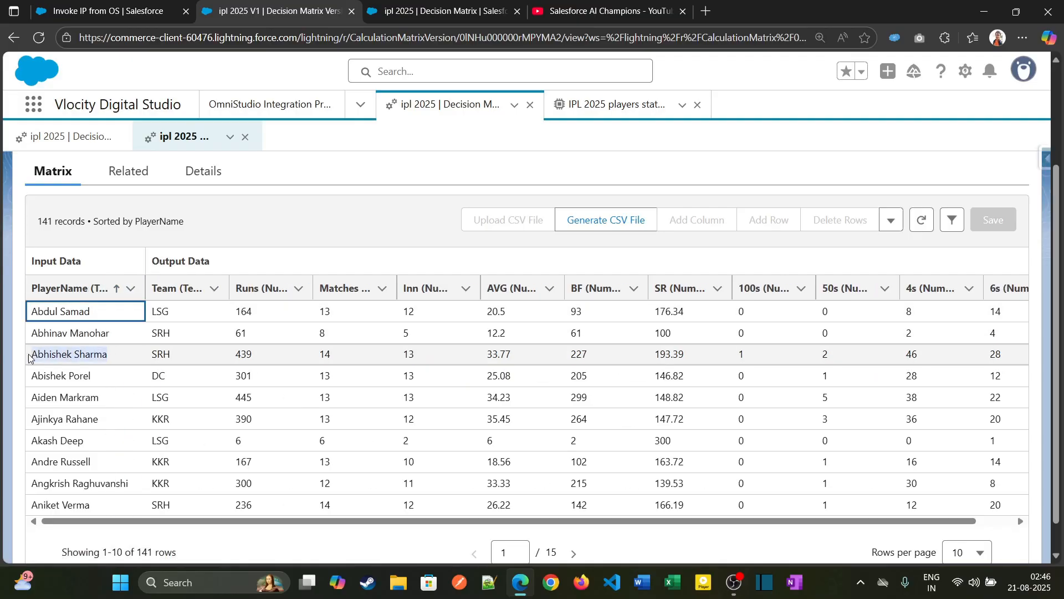
click(116, 353)
- Return to the OmniScript preview, replace the player name with Abhishek Sharma and request the player stats
click(166, 16)
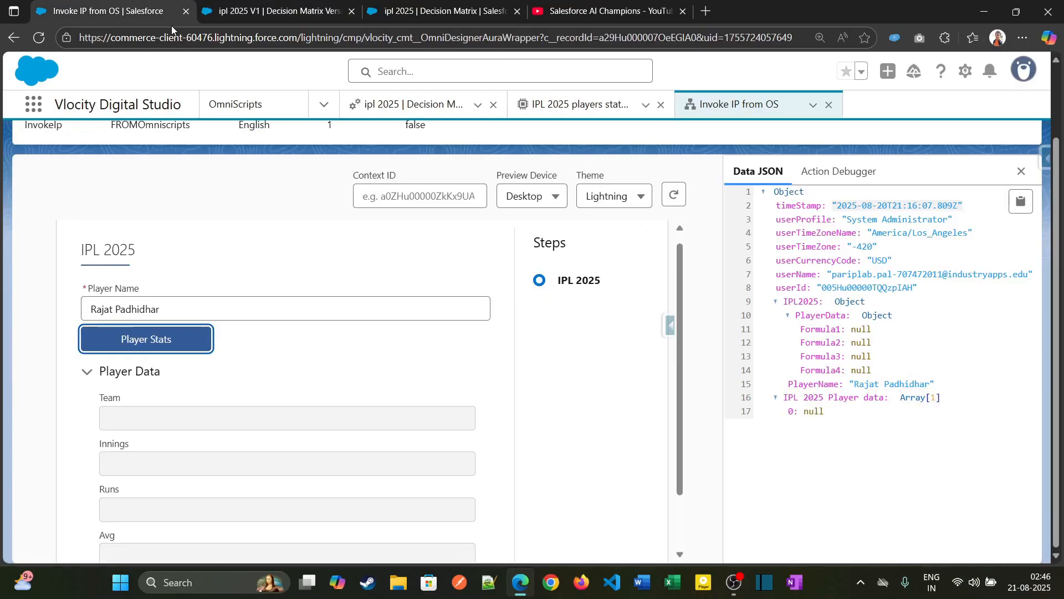
double_click(188, 307)
key(ctrl+a)
text(Abhishek Sharma)
click(176, 339)
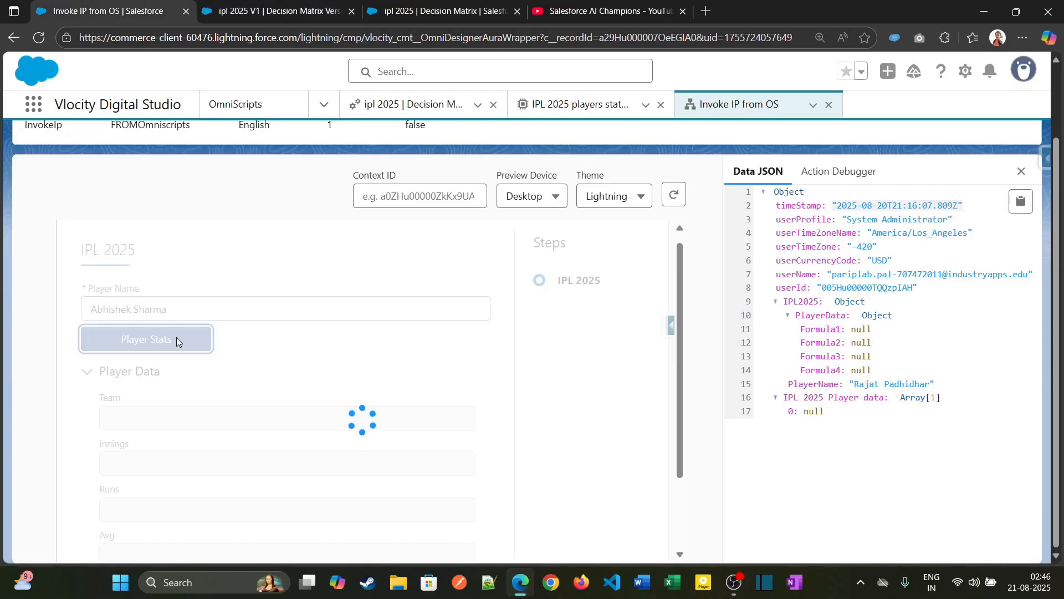
- Compare Abhishek Sharma's Team, Innings, Runs and Avg in the preview with his decision matrix row, and return the OmniScript to its design view
scroll(173, 368, down, 1)
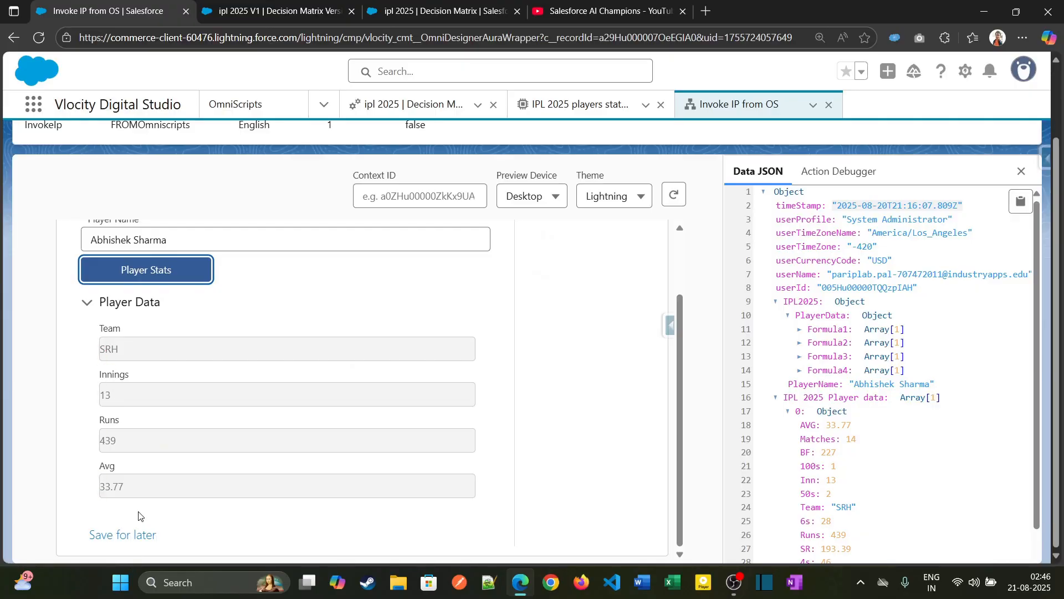
click(388, 5)
click(277, 8)
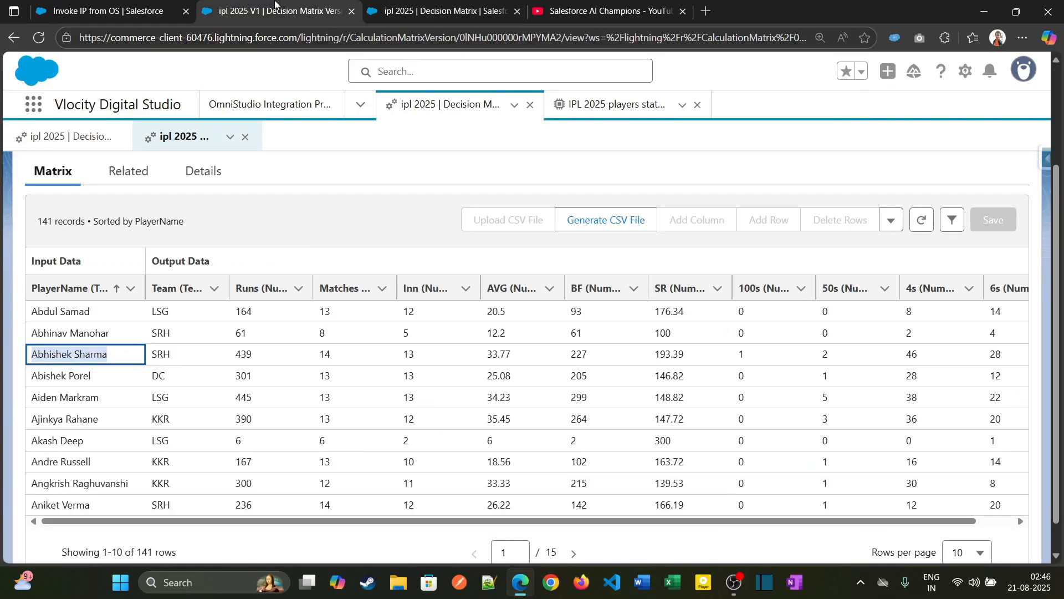
click(146, 7)
scroll(487, 370, up, 4)
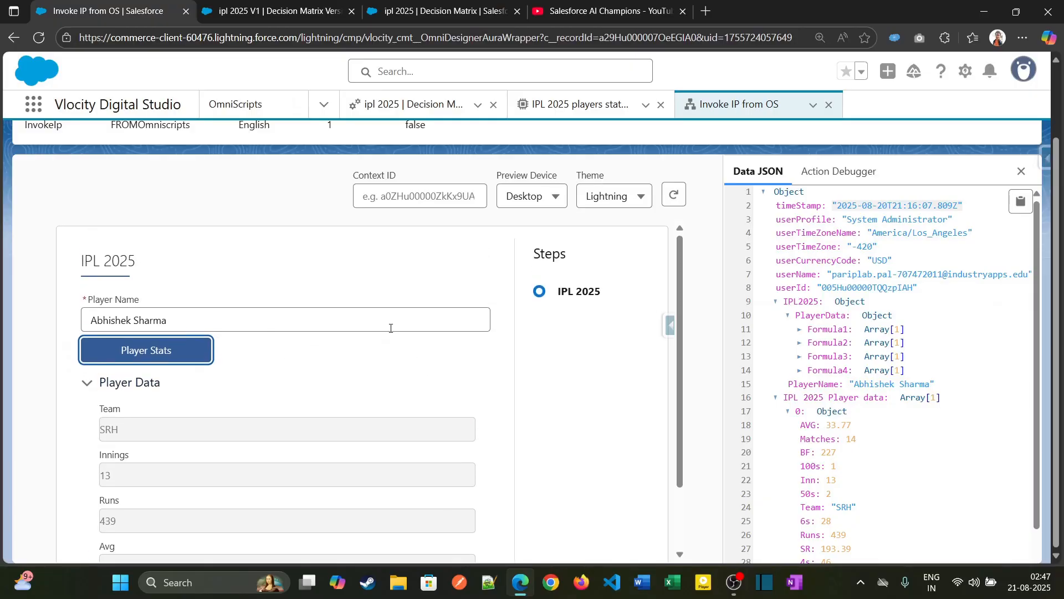
click(758, 155)
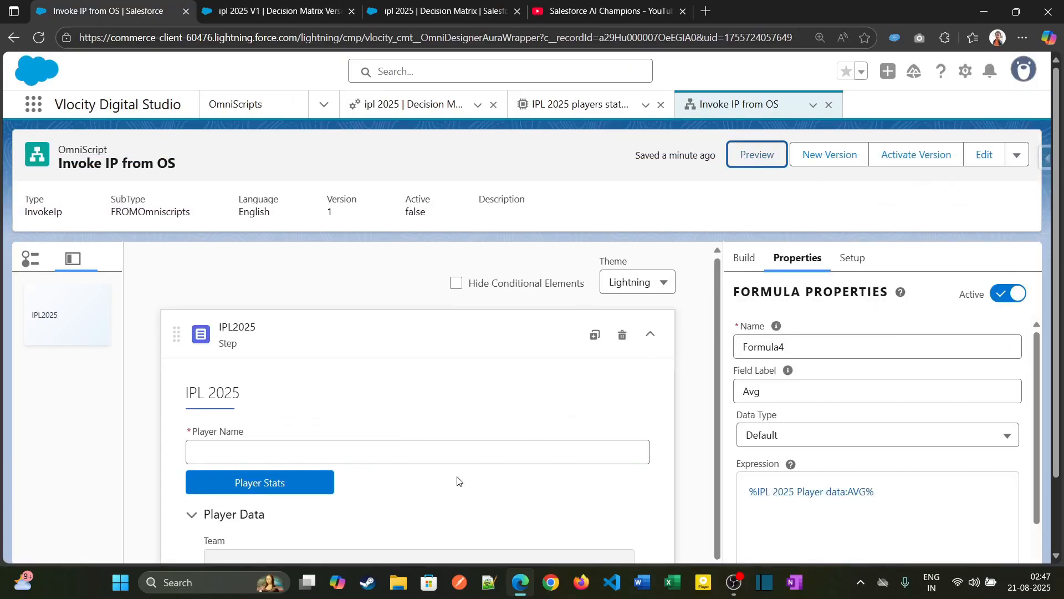
scroll(493, 471, down, 4)
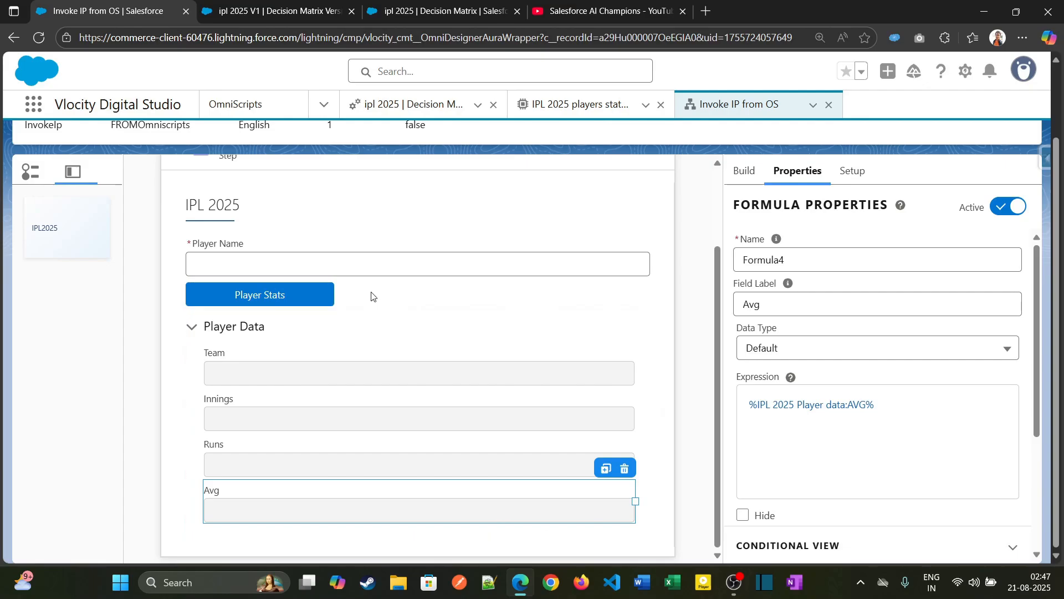
- Review the ipl 2025 decision matrix and the IPL 2025 players stats IP integration procedure, and return to the Invoke IP from OS OmniScript design
click(408, 5)
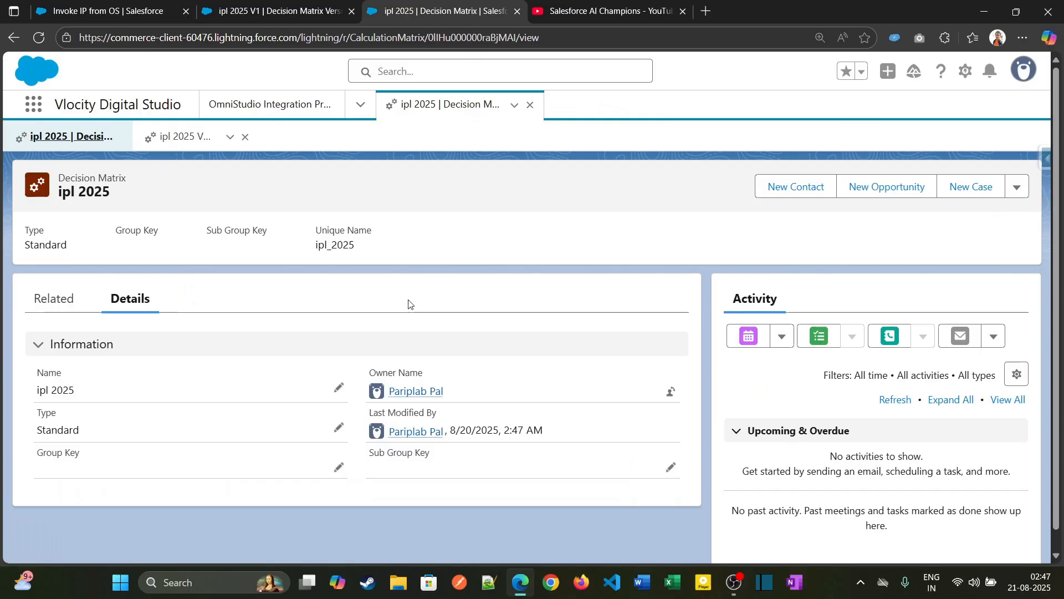
click(294, 10)
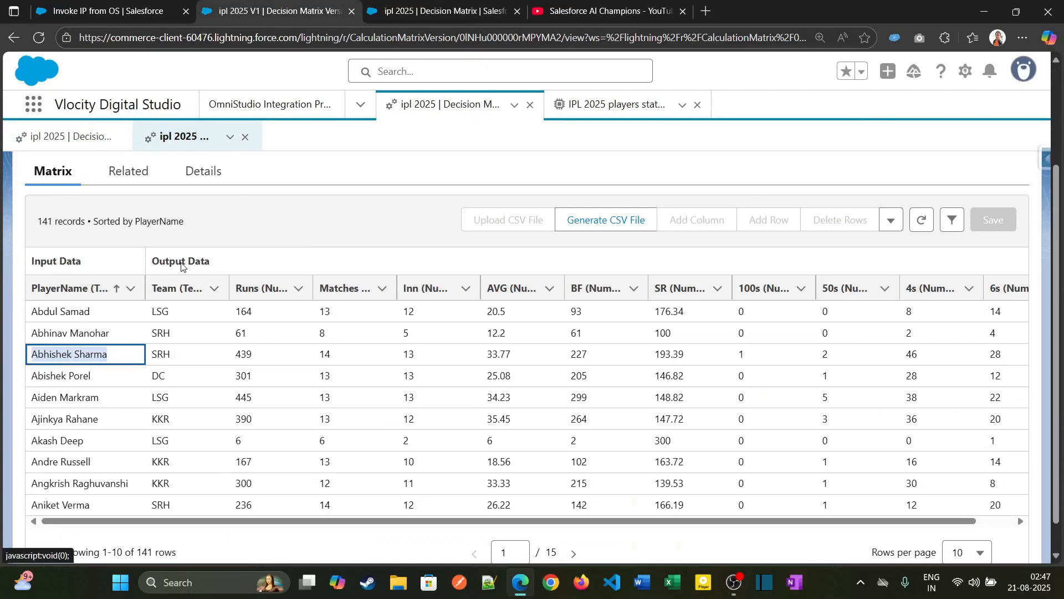
click(583, 107)
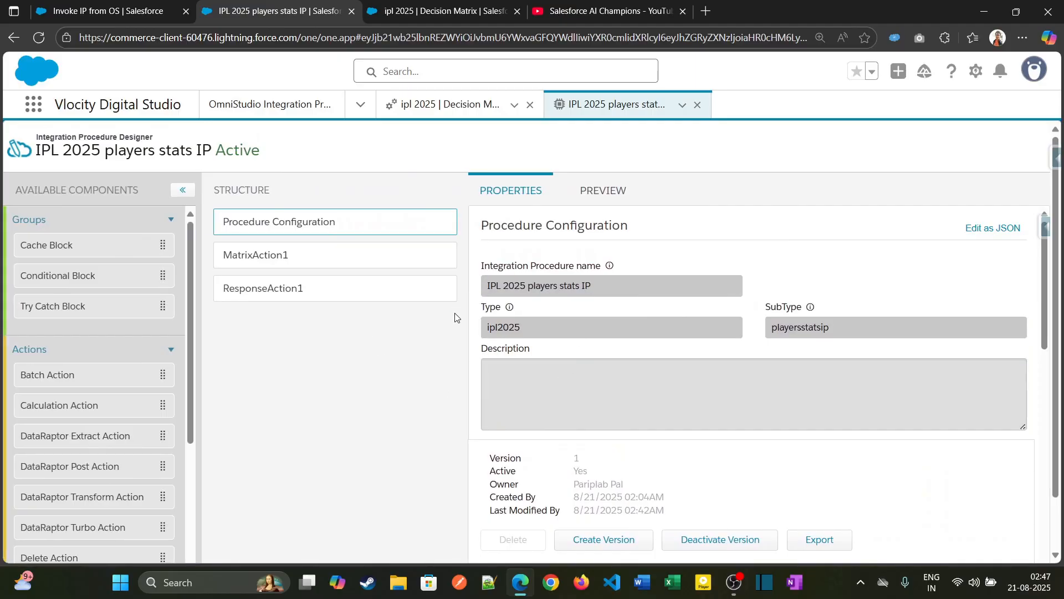
click(154, 13)
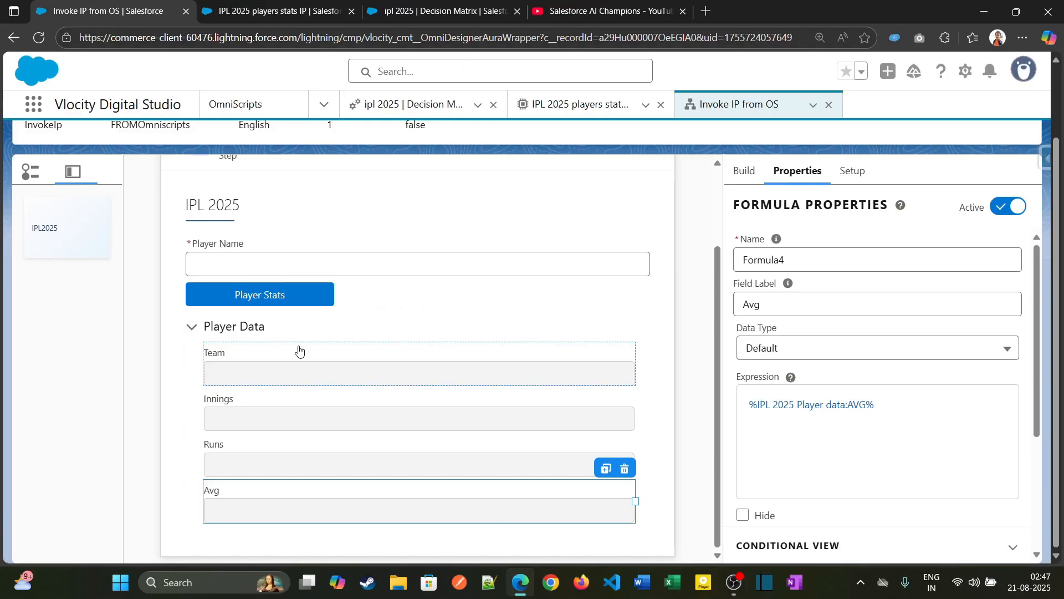
scroll(300, 350, up, 2)
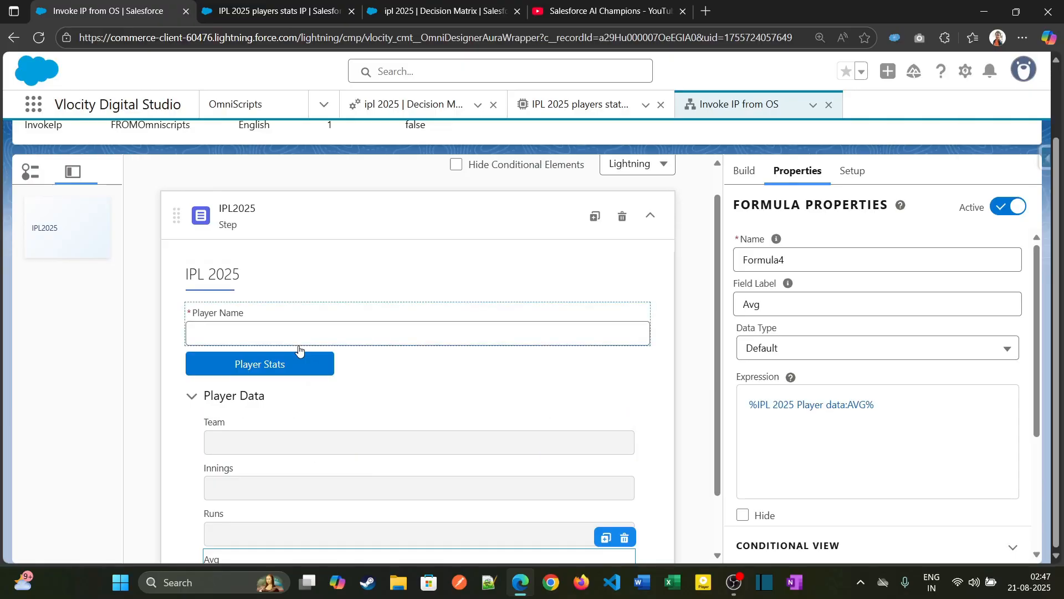